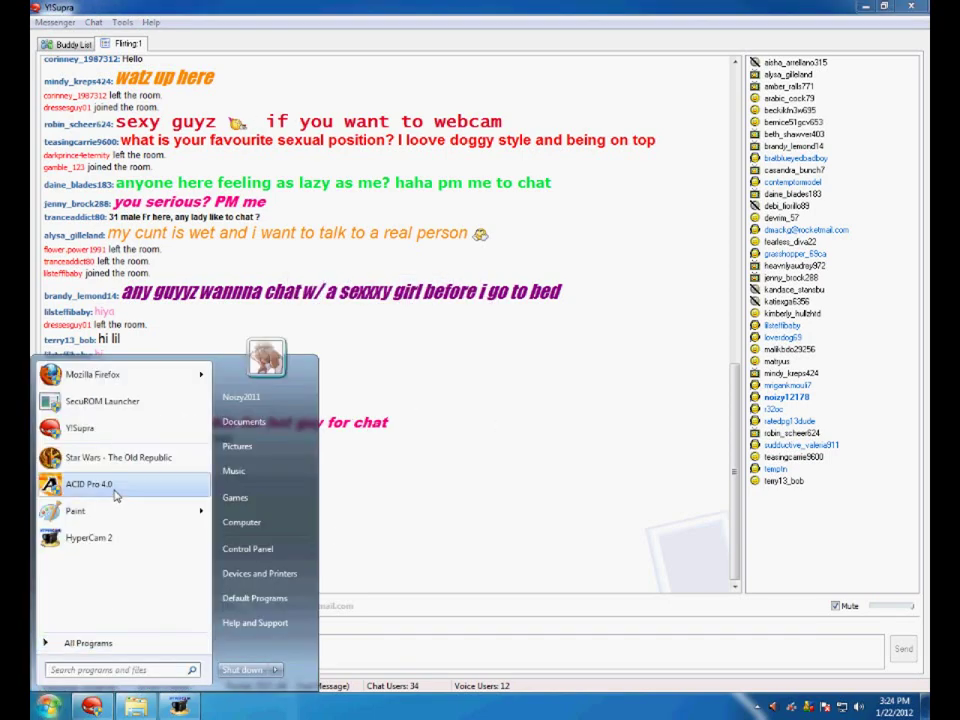
Launch ACID Pro 4.0 from the Start menu so the Hybrid project opens.
left_click(89, 484)
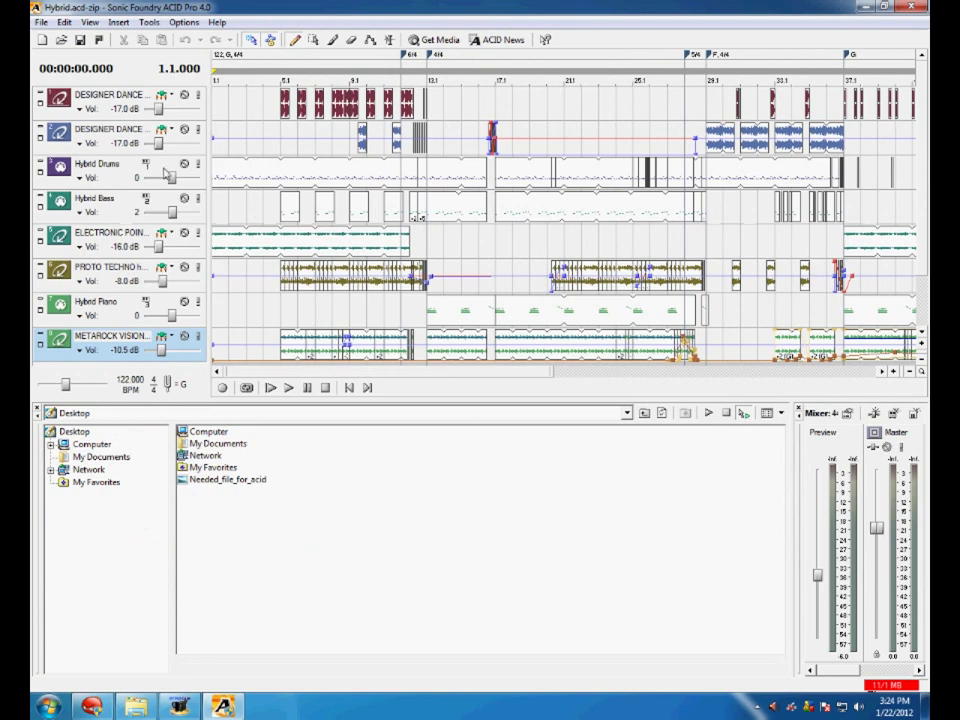
Delete every track from the Hybrid project, starting with DESIGNER DANCE.
left_click(80, 104)
key("Delete")
key("Delete")
key("Delete")
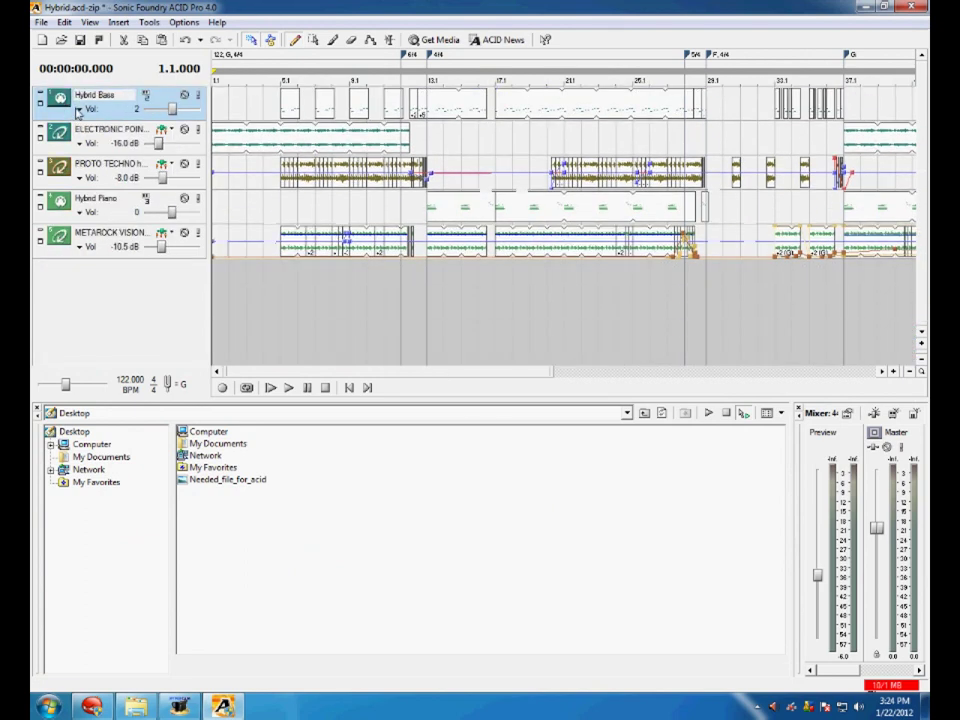
key("Delete")
key("Delete")
key("Delete")
key("Delete")
key("Delete")
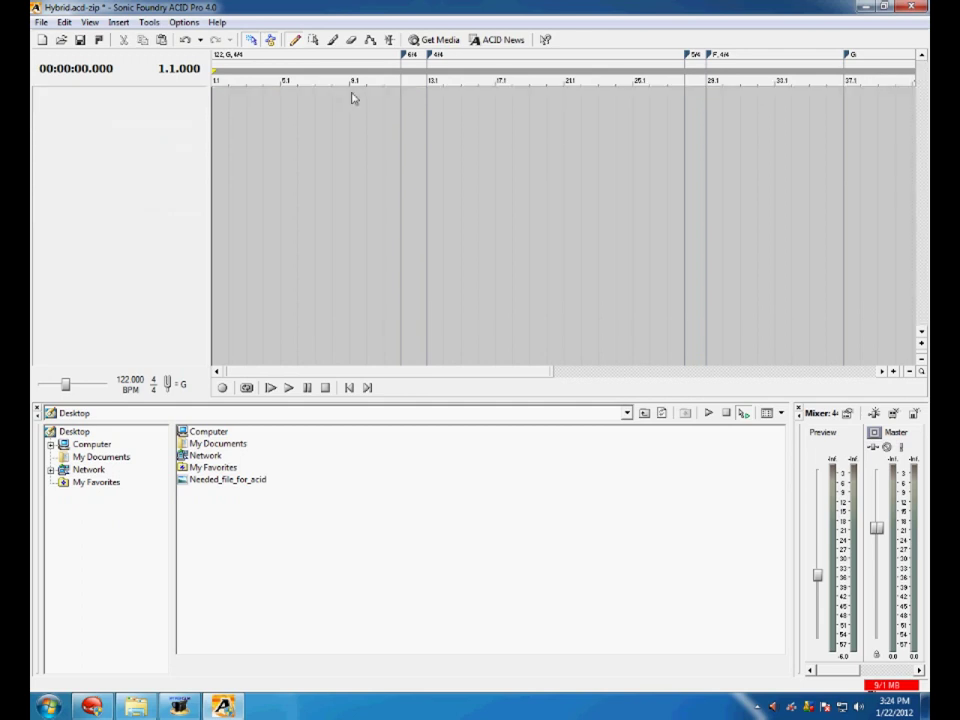
Start a new project, answering the save prompt and dismissing the project details.
left_click(41, 21)
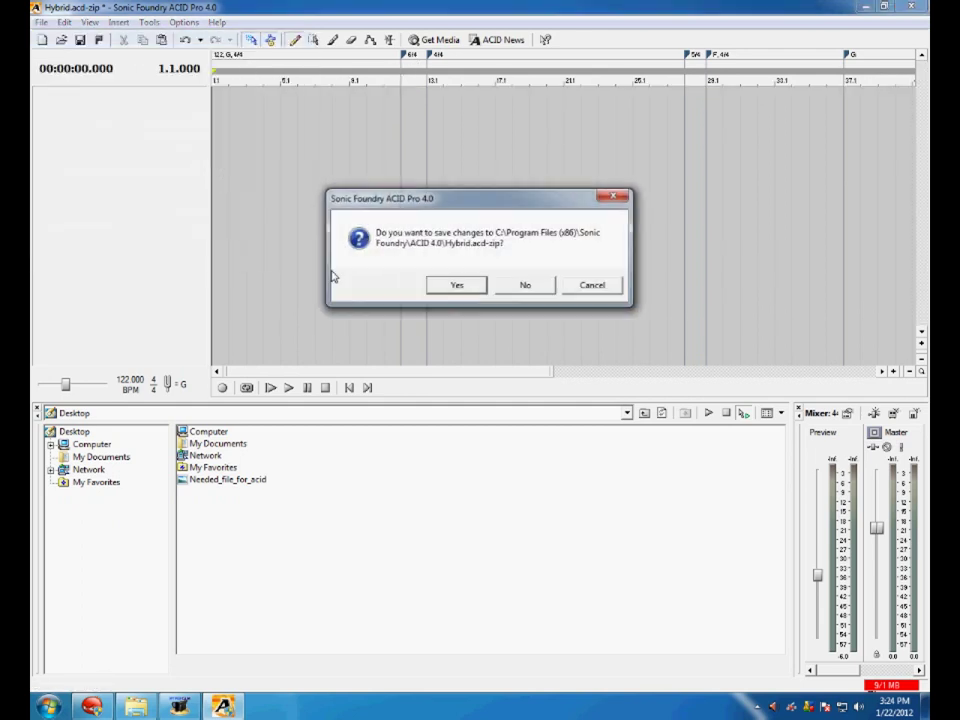
left_click(525, 285)
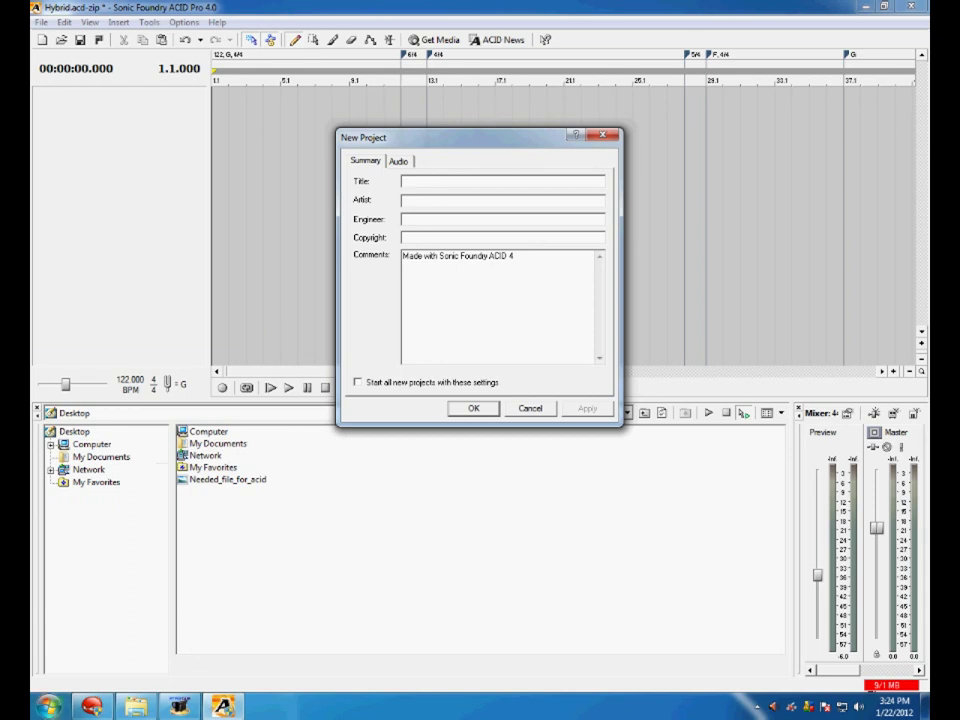
key("super")
key("Escape")
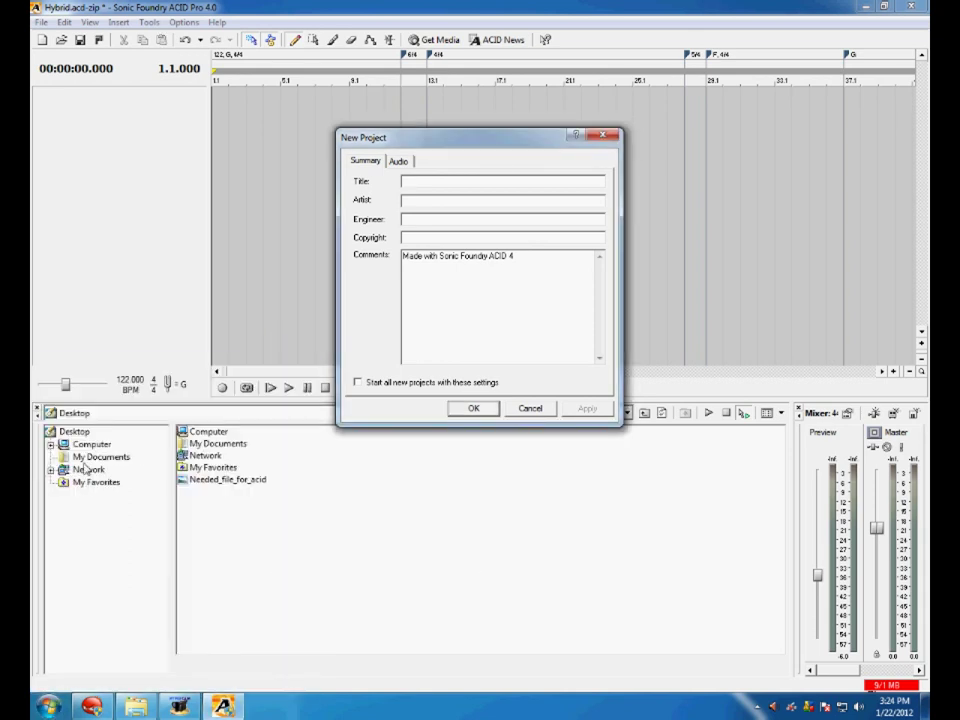
left_click(100, 445)
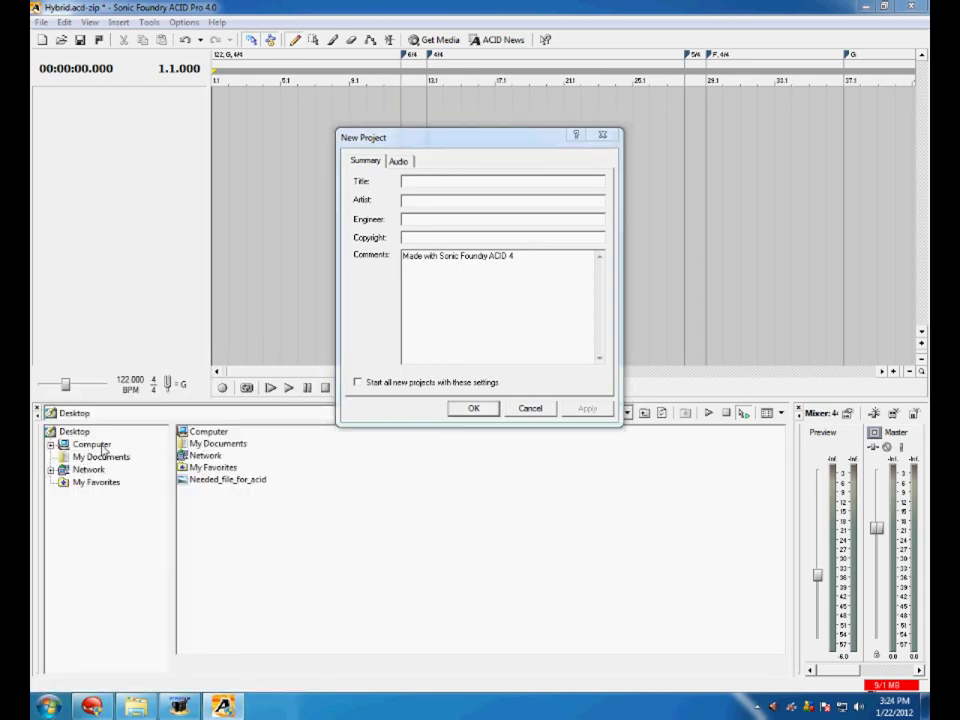
left_click(530, 406)
Browse the media browser into D:\Music and its NEW MUSIC FROM CD'S folder.
left_click(90, 445)
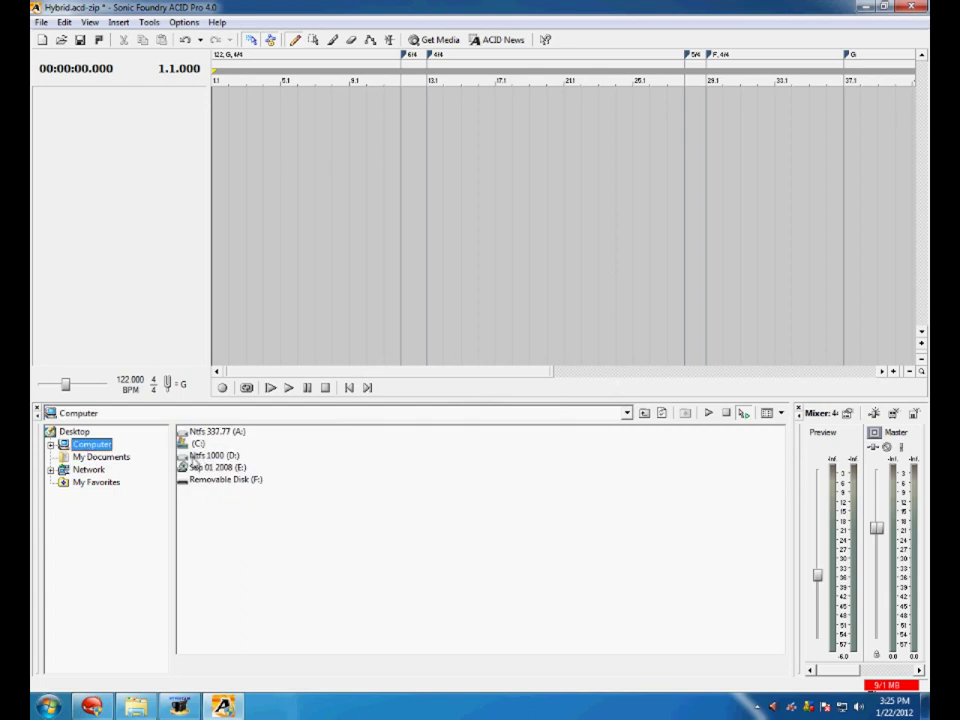
double_click(194, 458)
double_click(204, 598)
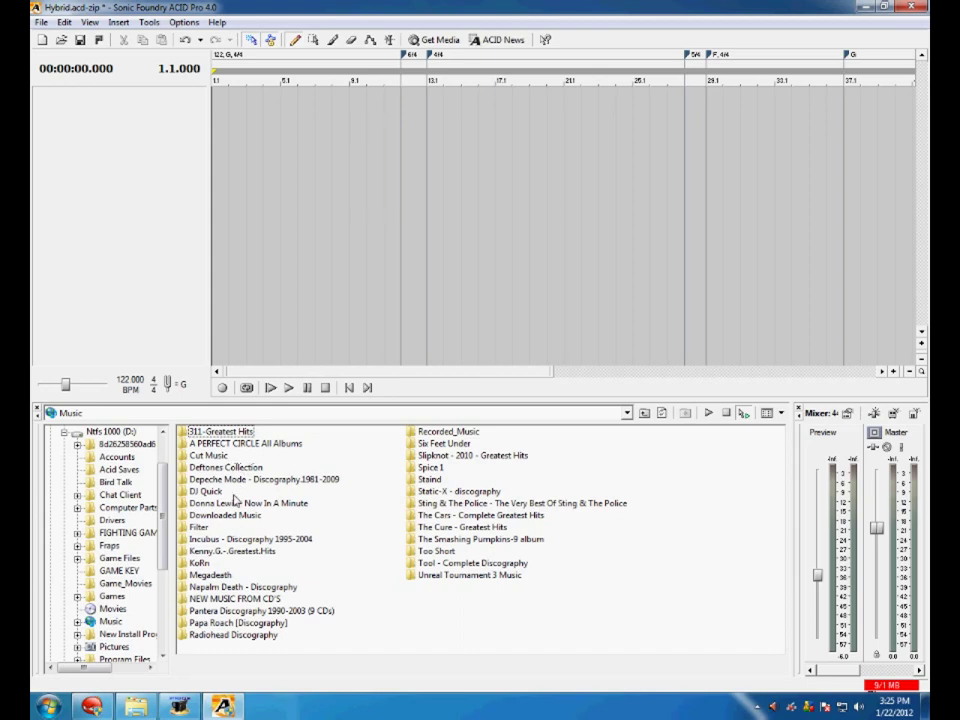
double_click(249, 598)
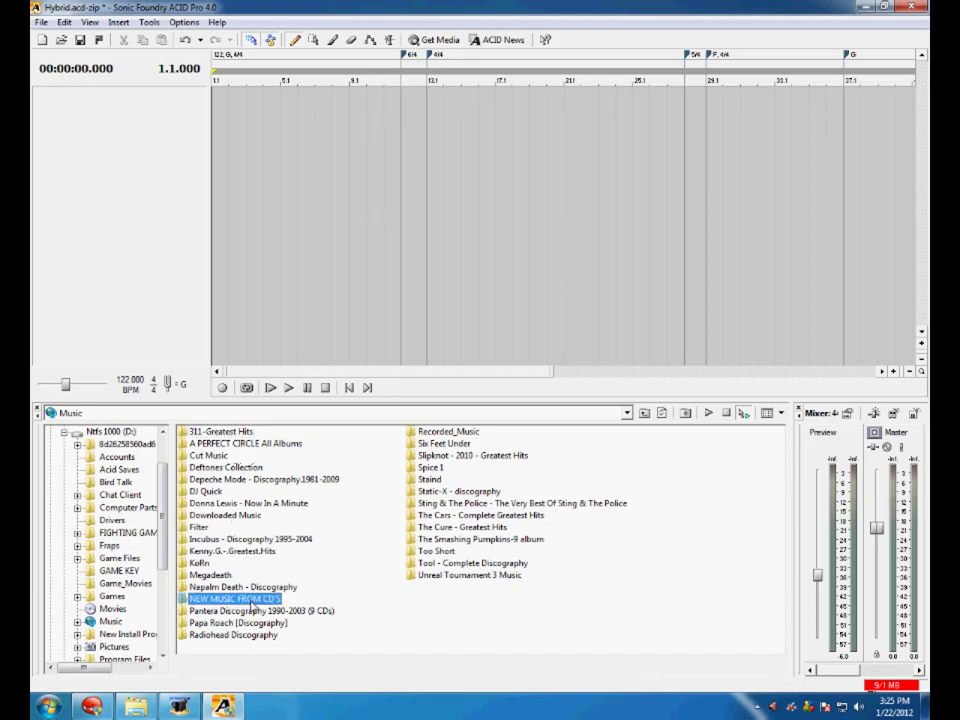
left_click(249, 599)
scroll(463, 559, "down", 1)
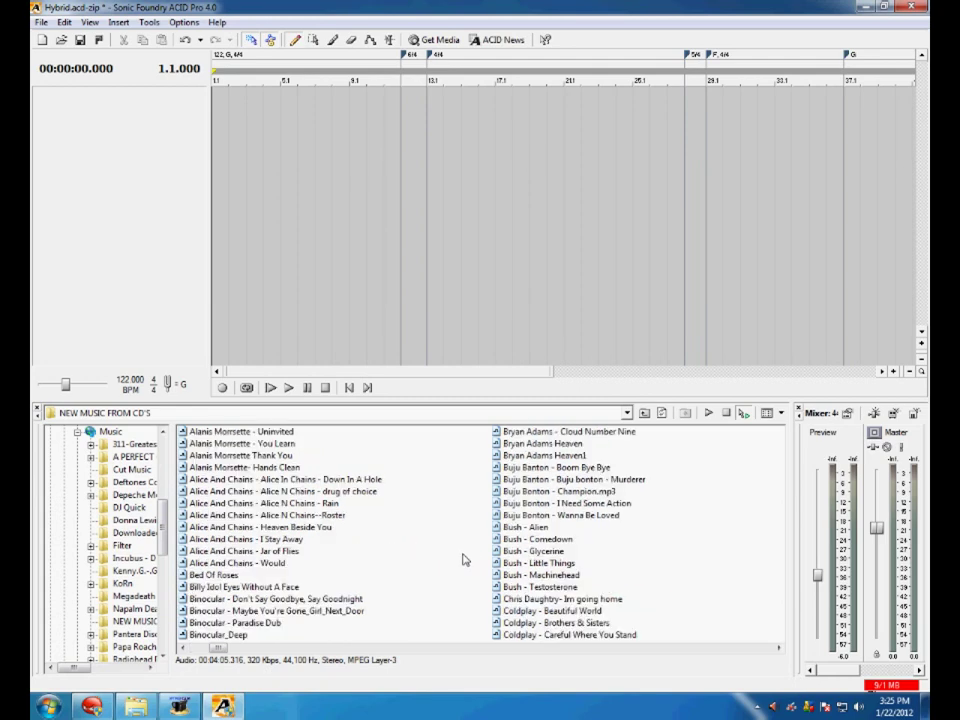
scroll(463, 559, "down", 1)
scroll(463, 559, "down", 1)
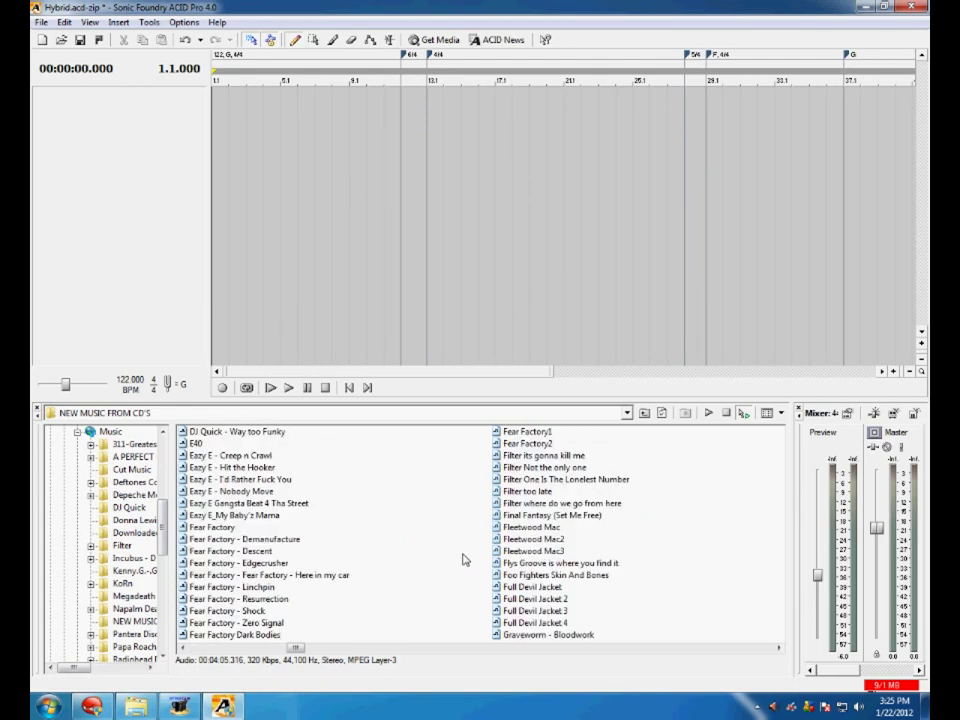
scroll(463, 559, "down", 1)
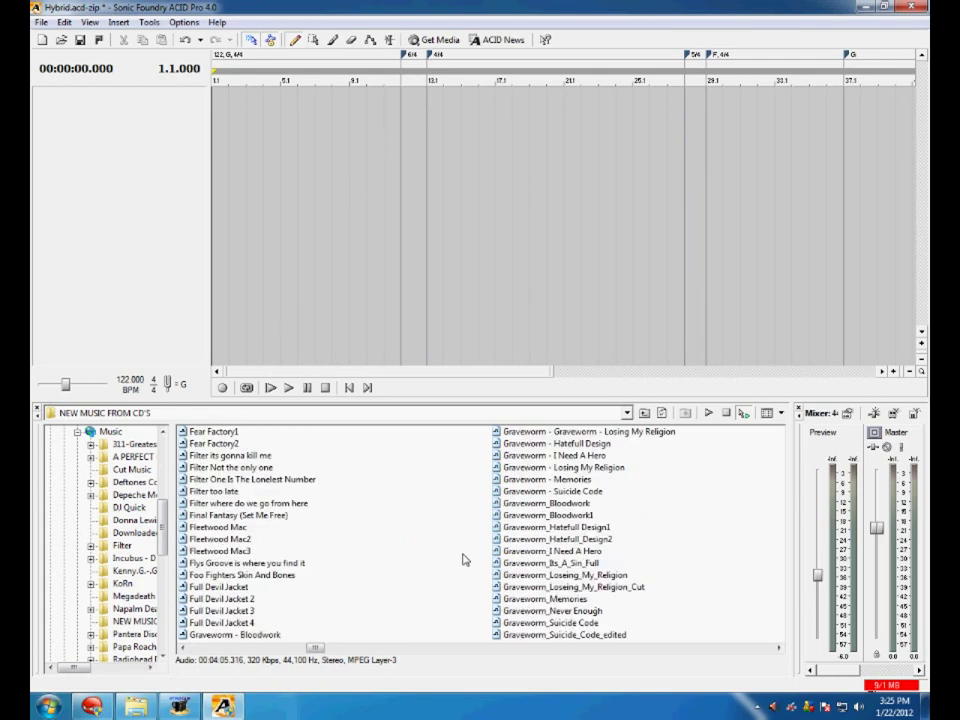
scroll(463, 559, "down", 1)
scroll(463, 559, "up", 1)
mouse_move(176, 546)
left_mouse_down()
mouse_move(303, 535)
mouse_move(300, 512)
left_mouse_up()
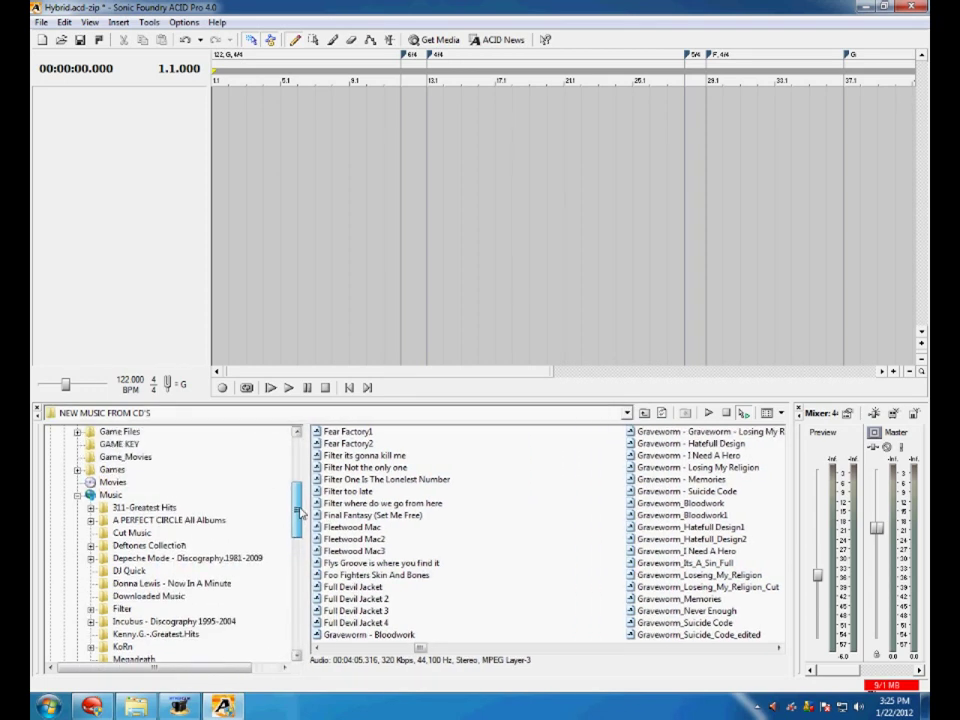
Add Final Fantasy X - Mt. Gagazet from the Cut Music folder as a new track.
left_click(78, 496)
left_click(80, 497)
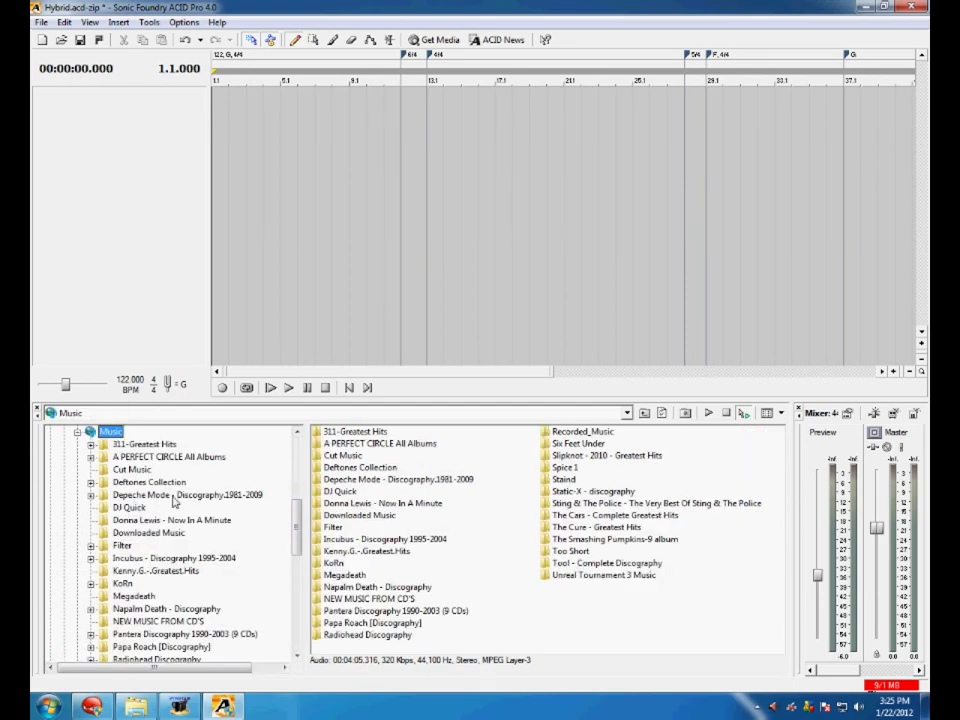
left_click(132, 470)
scroll(574, 542, "down", 1)
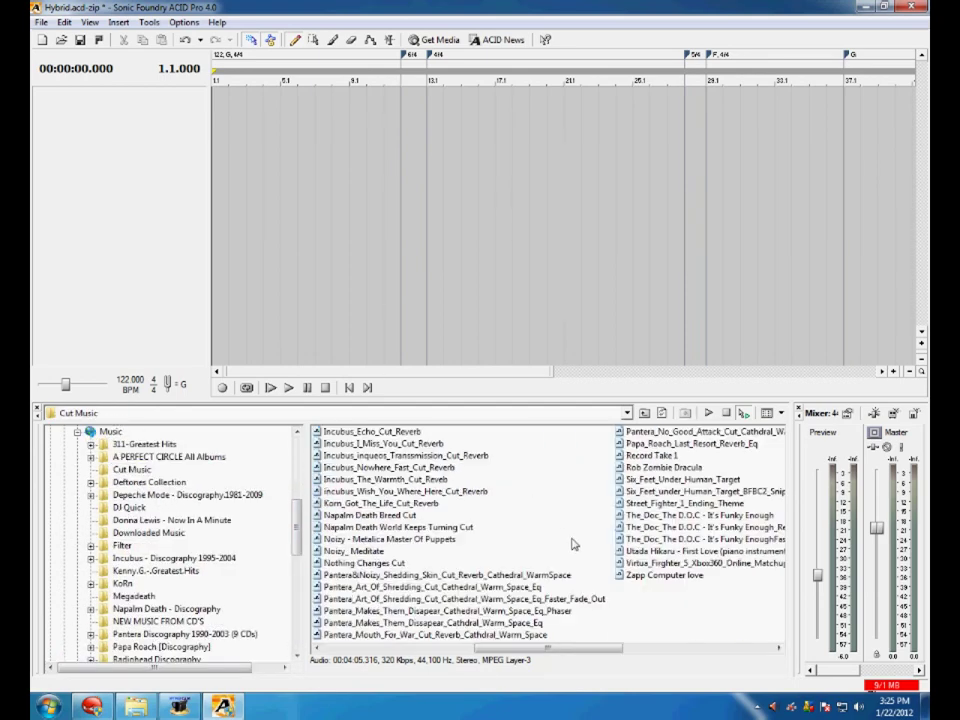
scroll(574, 542, "up", 1)
left_click_drag(380, 587, 335, 320)
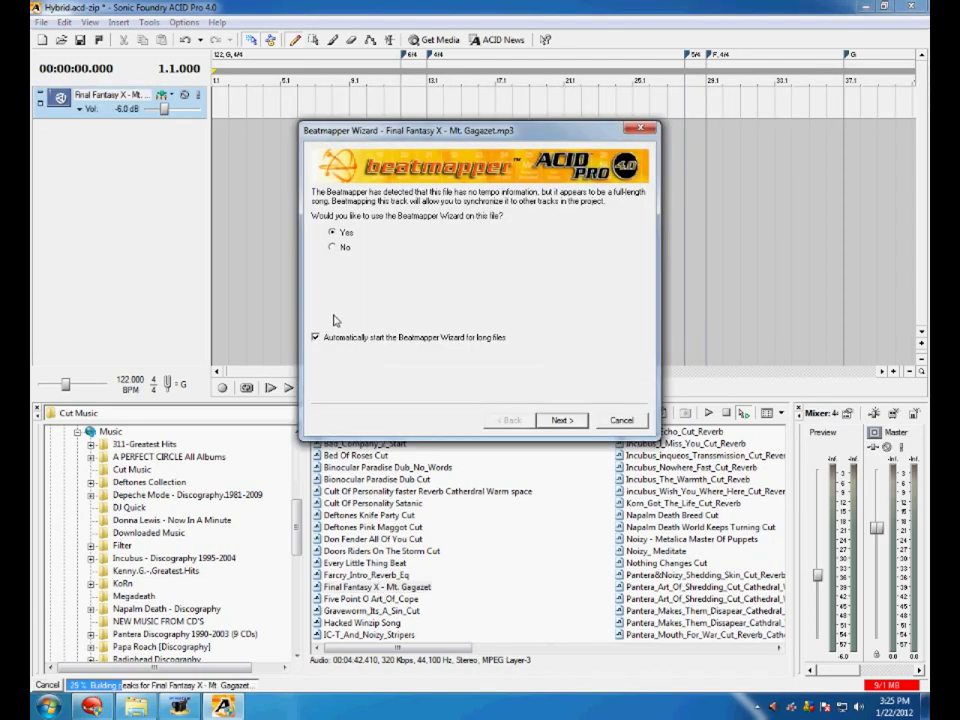
Beatmap Mt. Gagazet with the Beatmapper Wizard and apply its 124.935 BPM tempo.
left_click(583, 421)
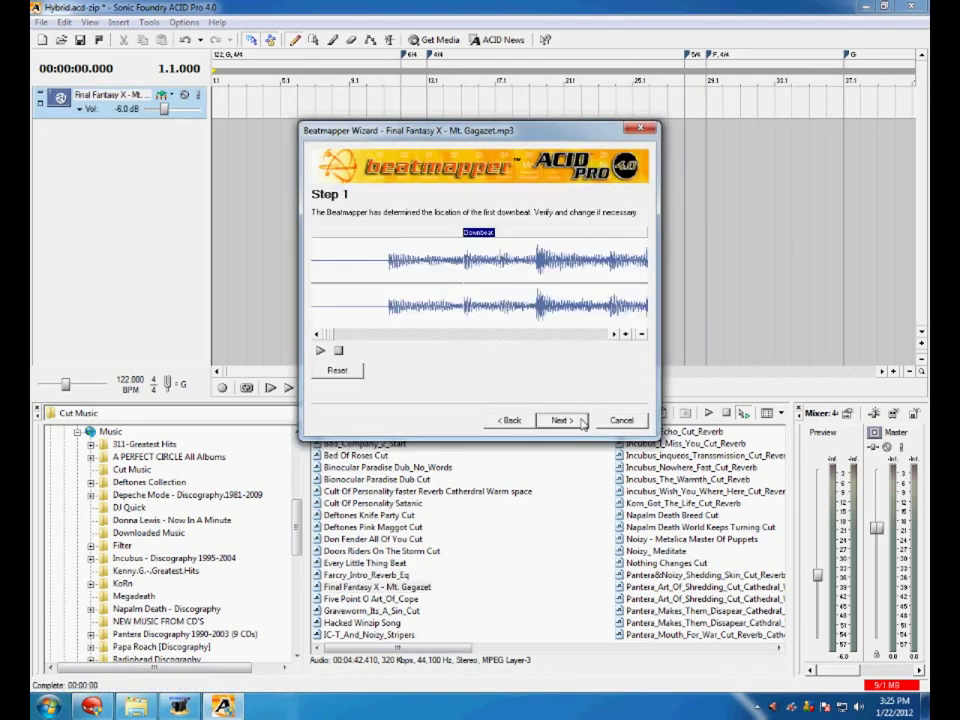
left_click(583, 421)
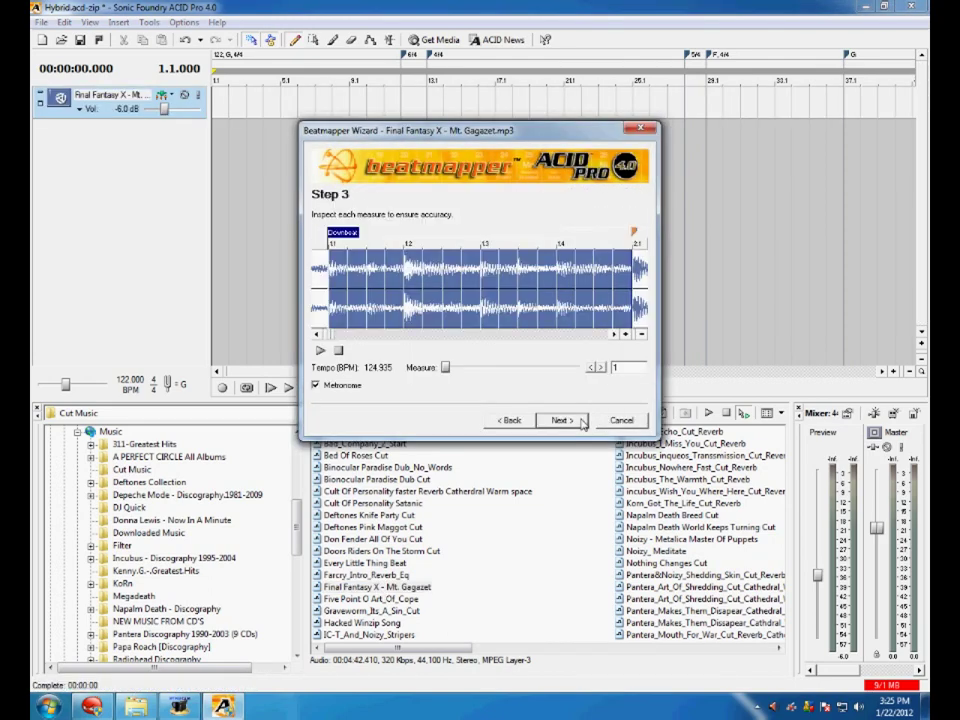
left_click(583, 421)
left_click(563, 420)
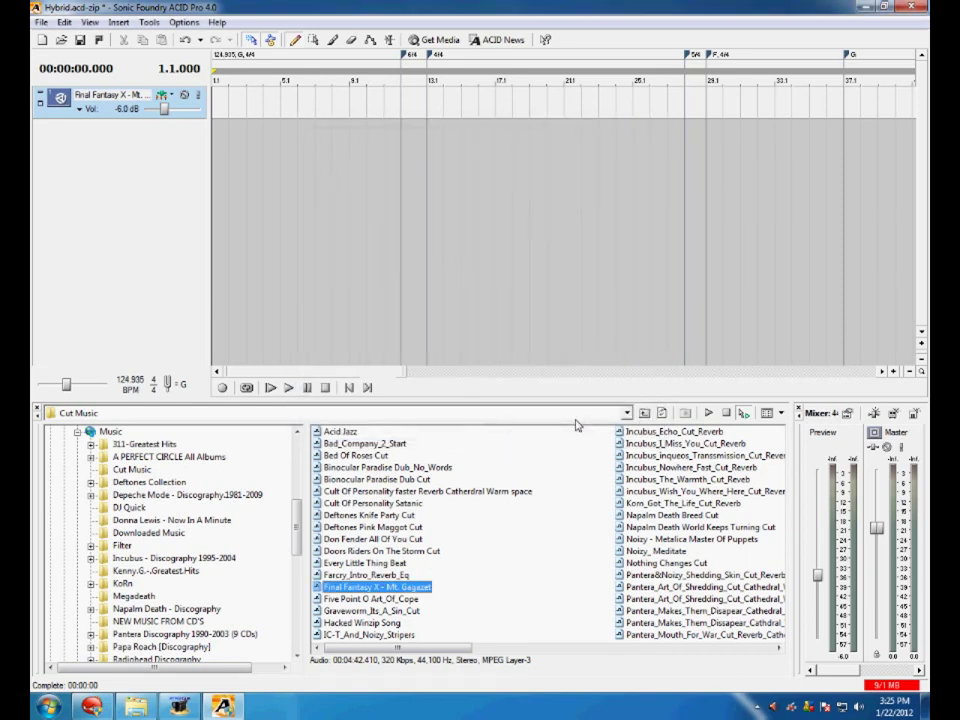
Delete the 6/4 and 4/4 time-signature markers and cut the Mt. Gagazet track.
right_click(409, 56)
left_click(437, 147)
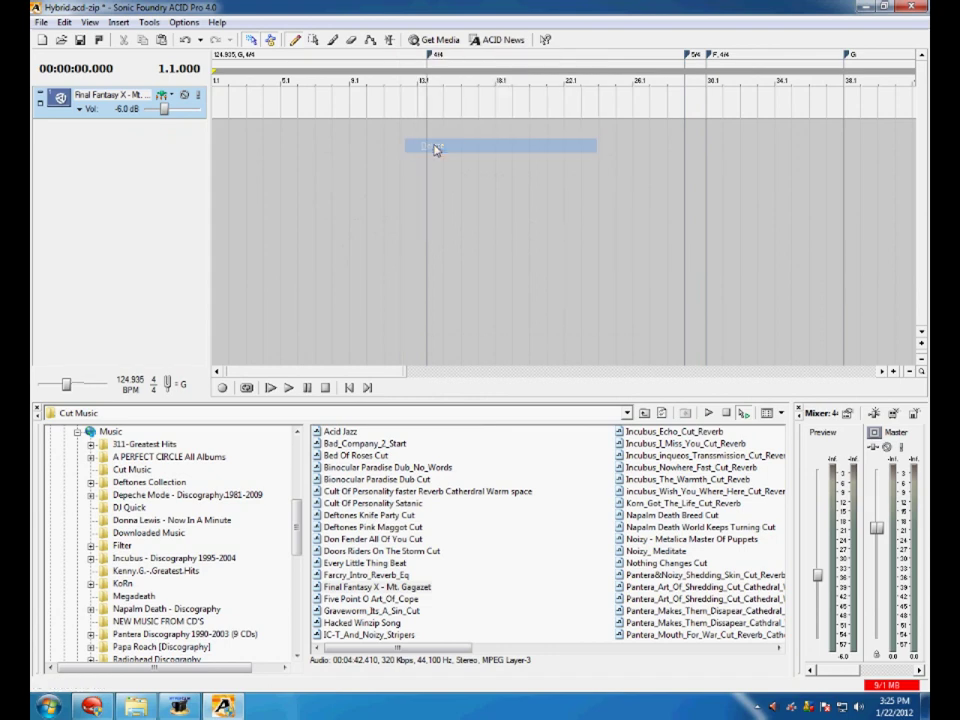
right_click(432, 56)
left_click(440, 145)
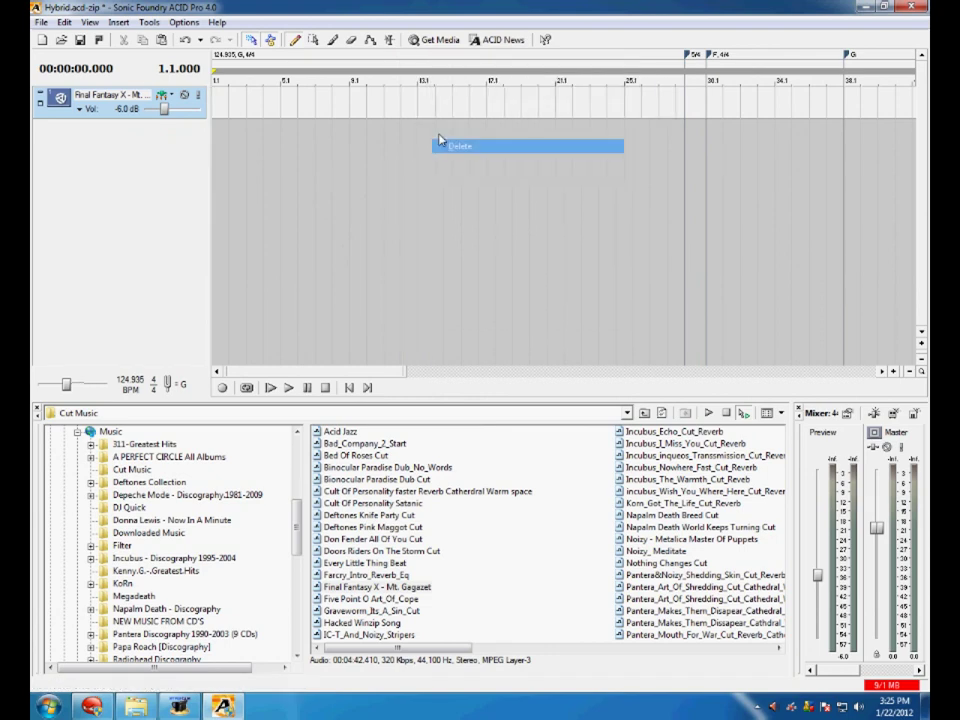
right_click(70, 95)
left_click(93, 141)
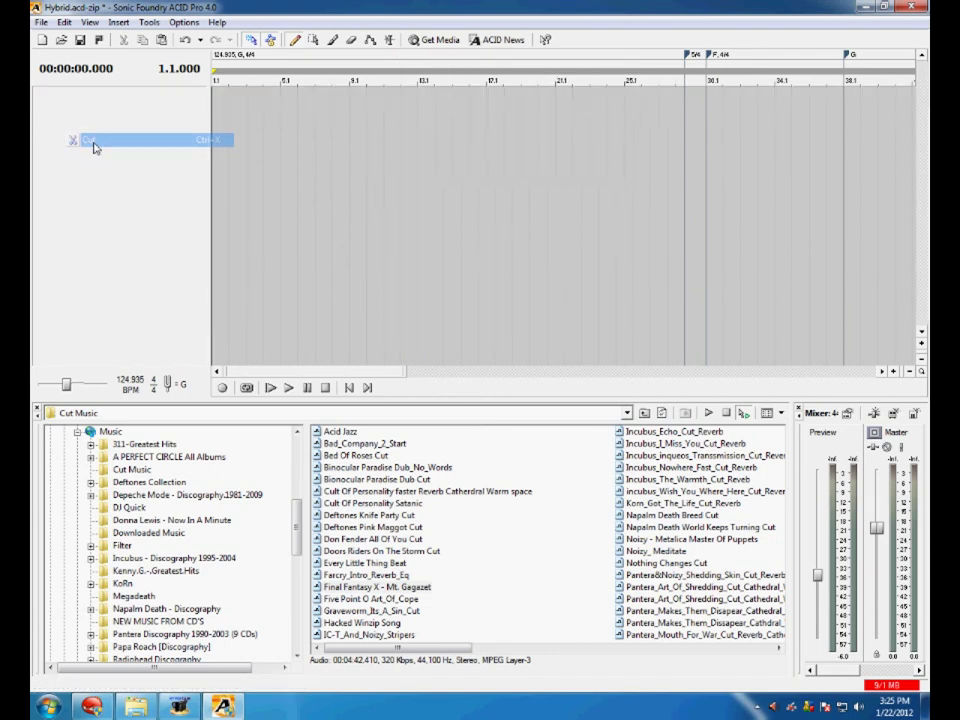
Create an unsaved-discarding new project titled Mt Gagazat, artist Final_Fantasy, engineer Noizy.
left_click(41, 21)
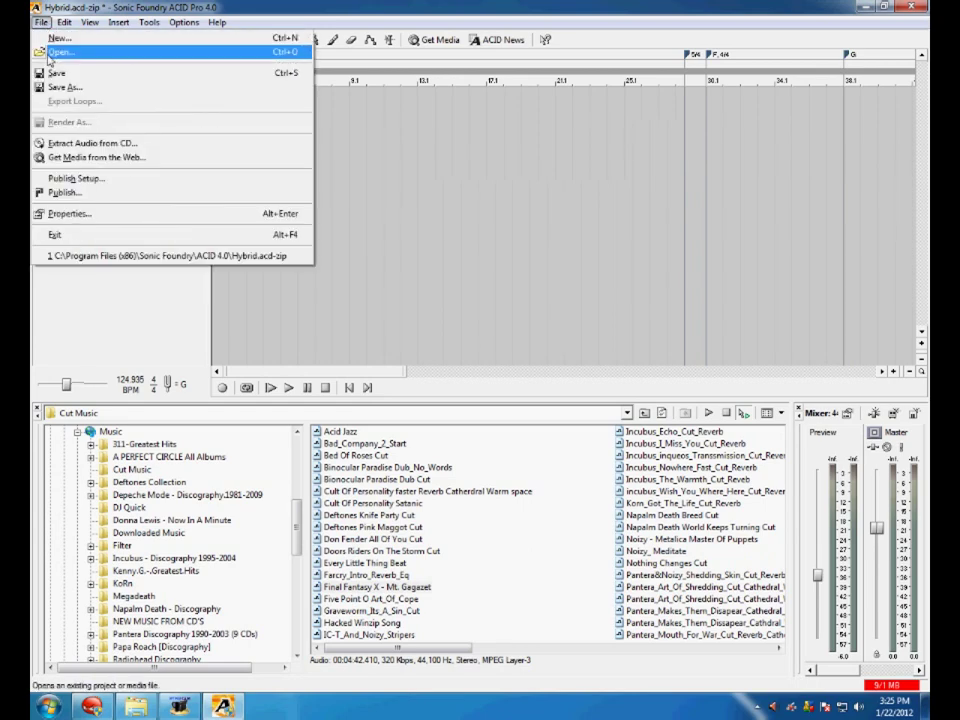
left_click(58, 38)
left_click(520, 286)
type("Noizy")
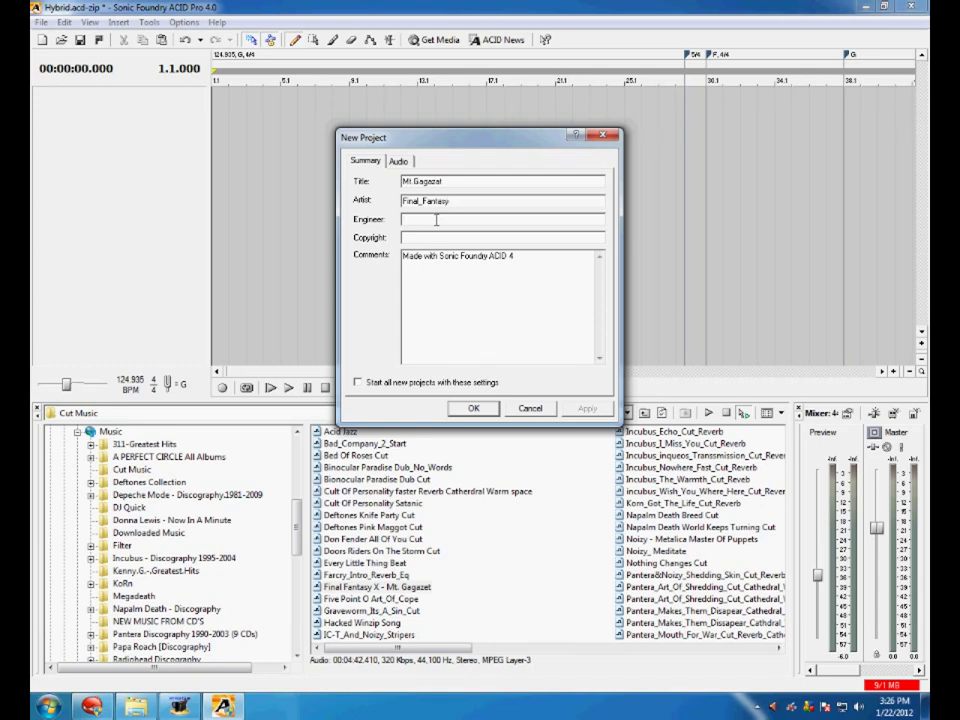
left_click(474, 409)
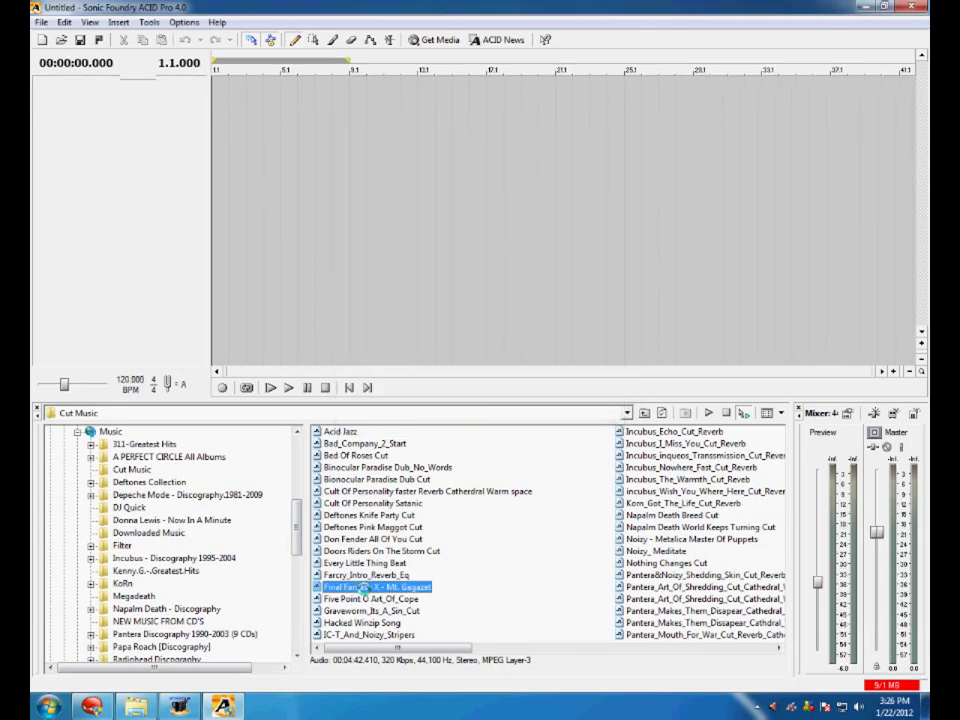
Add Mt. Gagazet as a track and dock its properties pane at the bottom.
left_click_drag(375, 587, 231, 287)
double_click(60, 87)
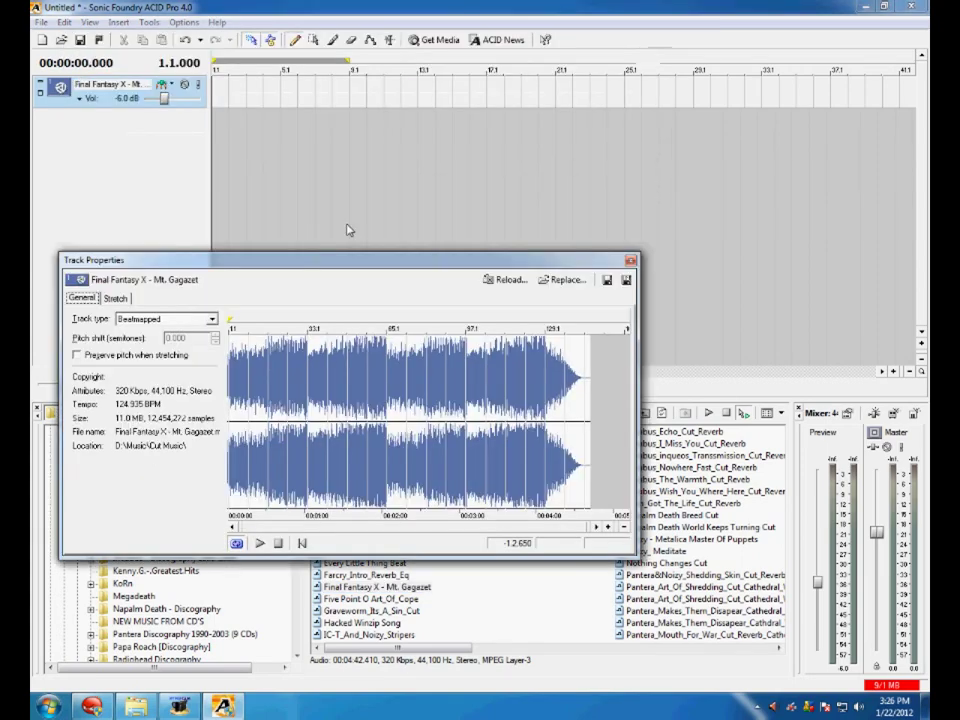
left_click_drag(350, 50, 326, 396)
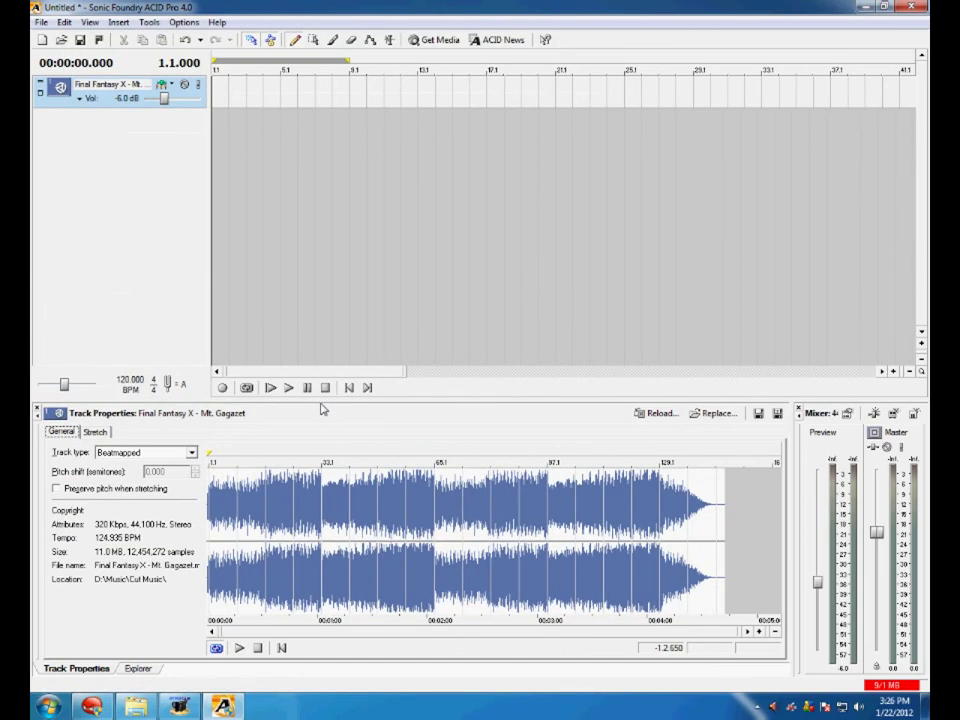
Switch the bottom pane to the Chopper view of the track.
left_click(89, 21)
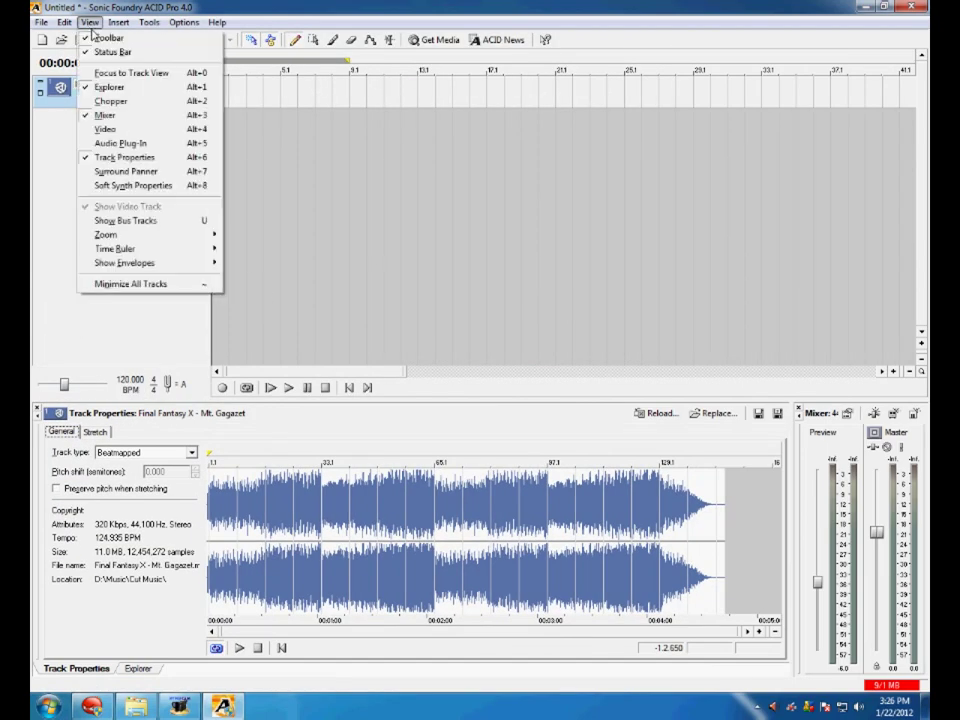
left_click(106, 98)
left_click(89, 21)
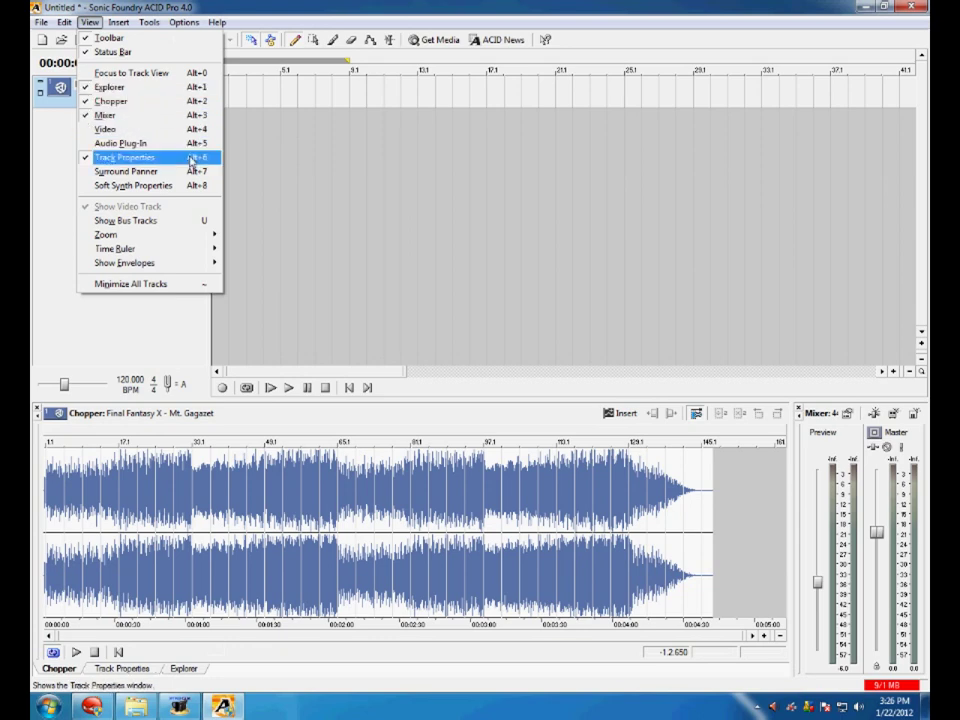
left_click(335, 224)
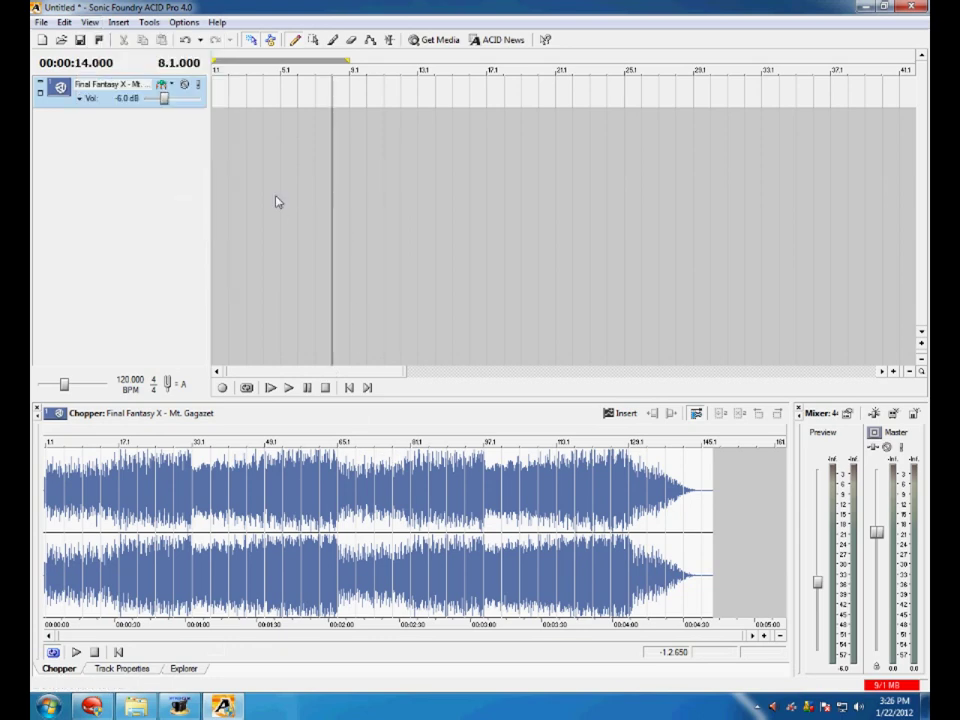
Set the track volume to 0.0 dB, enlarge the Chopper and play the song's opening.
left_click_drag(168, 108, 166, 105)
double_click(742, 400)
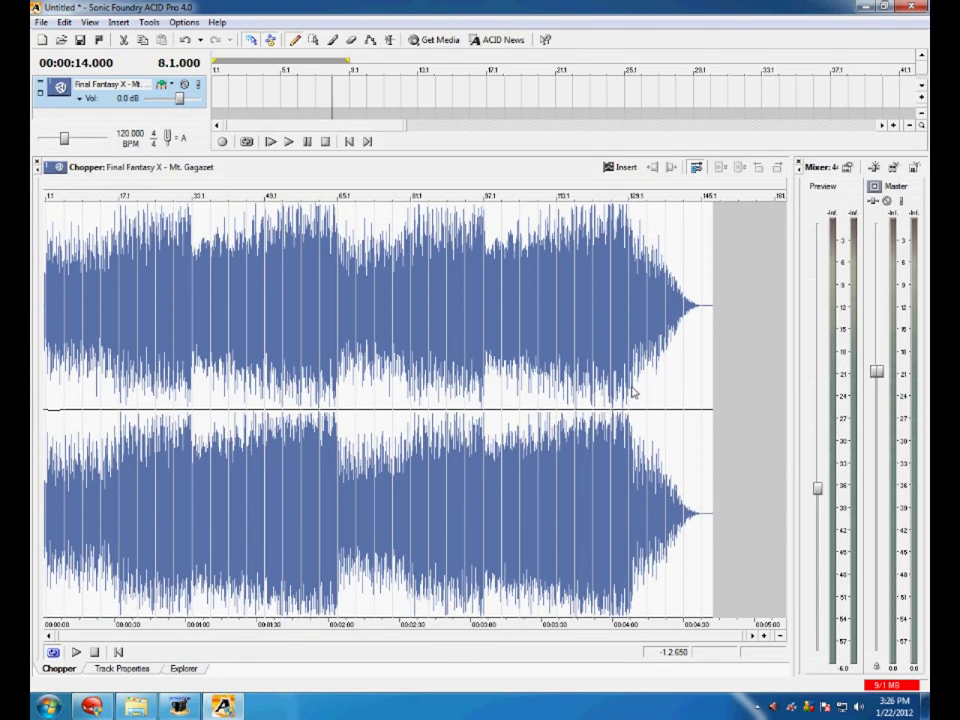
left_click(78, 652)
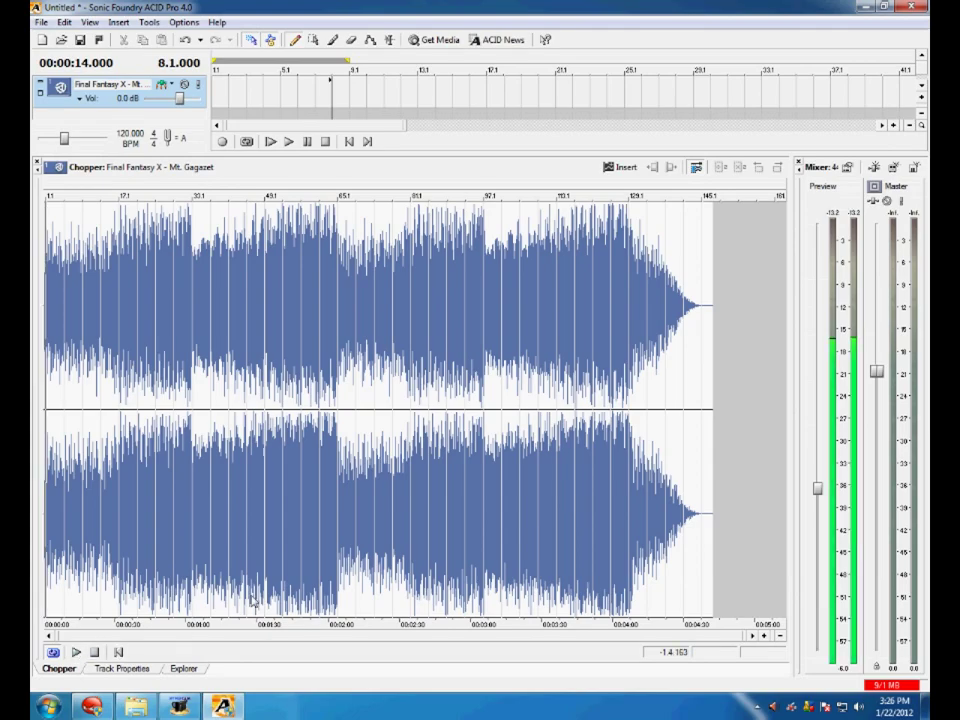
left_click_drag(747, 635, 112, 636)
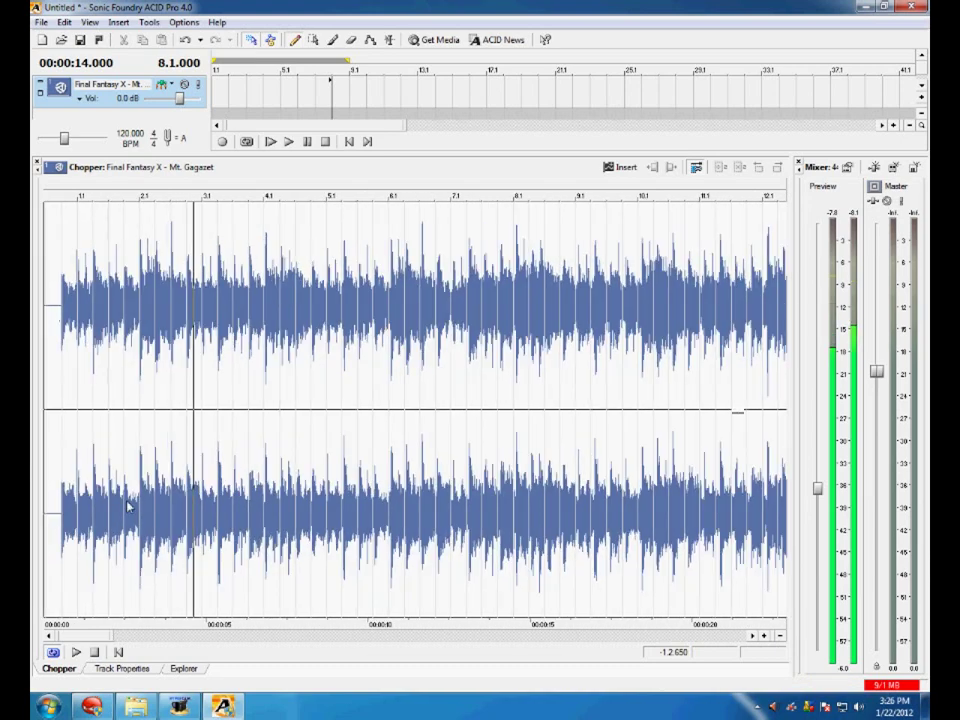
left_click(96, 652)
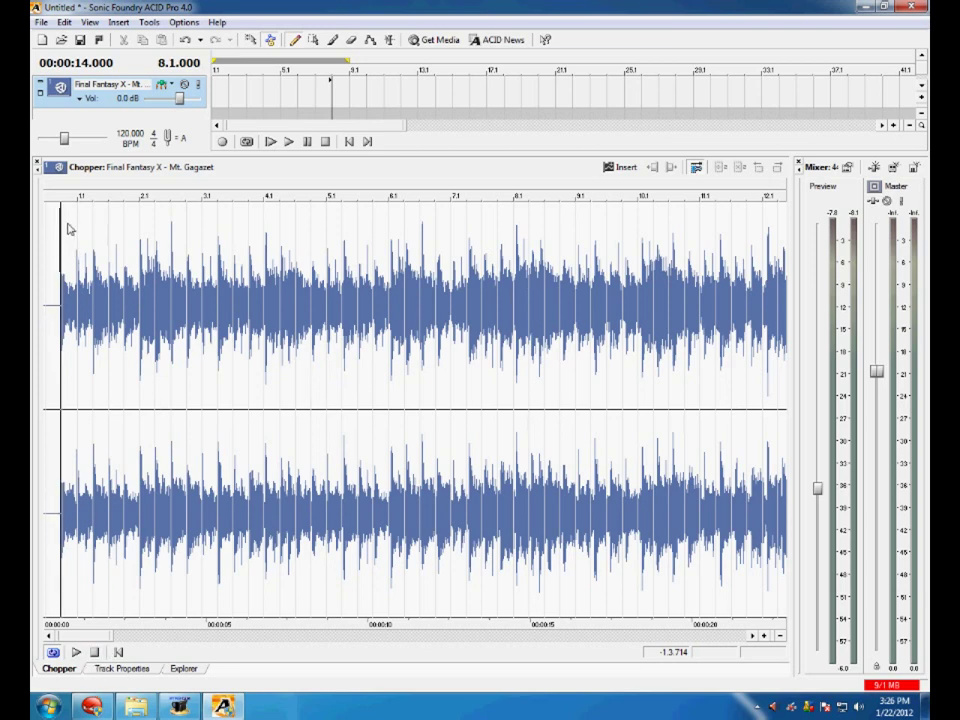
mouse_move(66, 225)
left_mouse_down()
mouse_move(99, 237)
mouse_move(145, 235)
left_mouse_up()
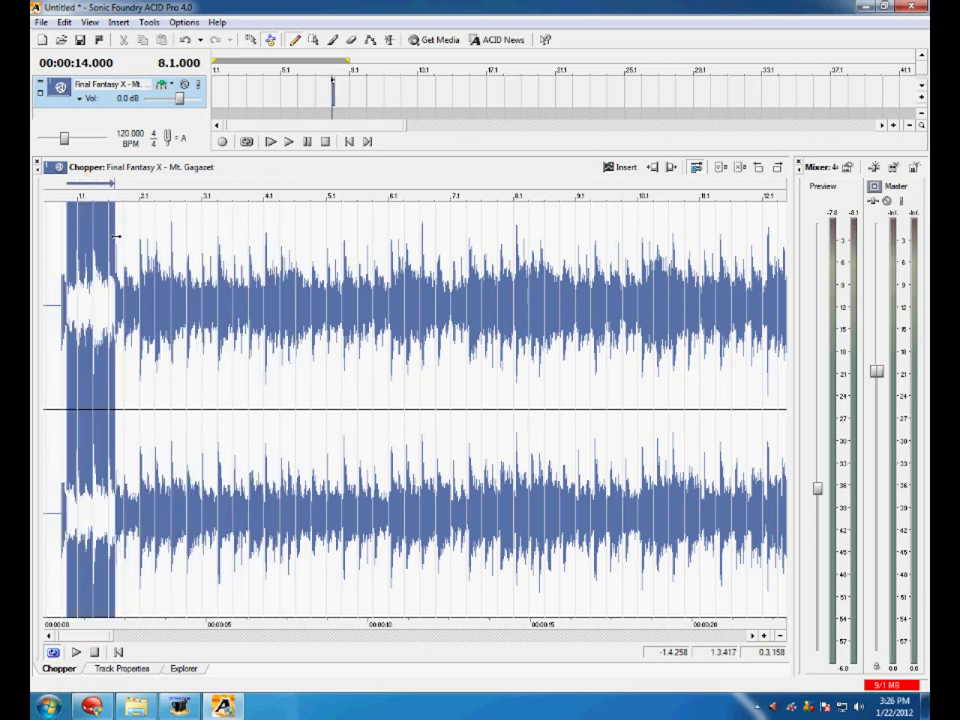
left_click(63, 301)
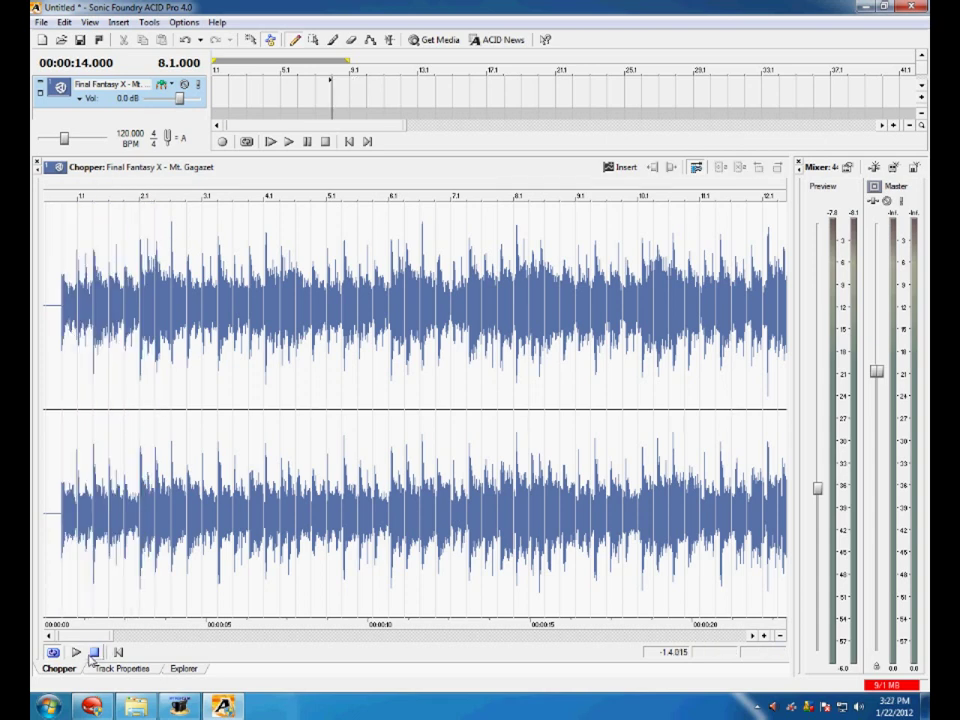
left_click(75, 652)
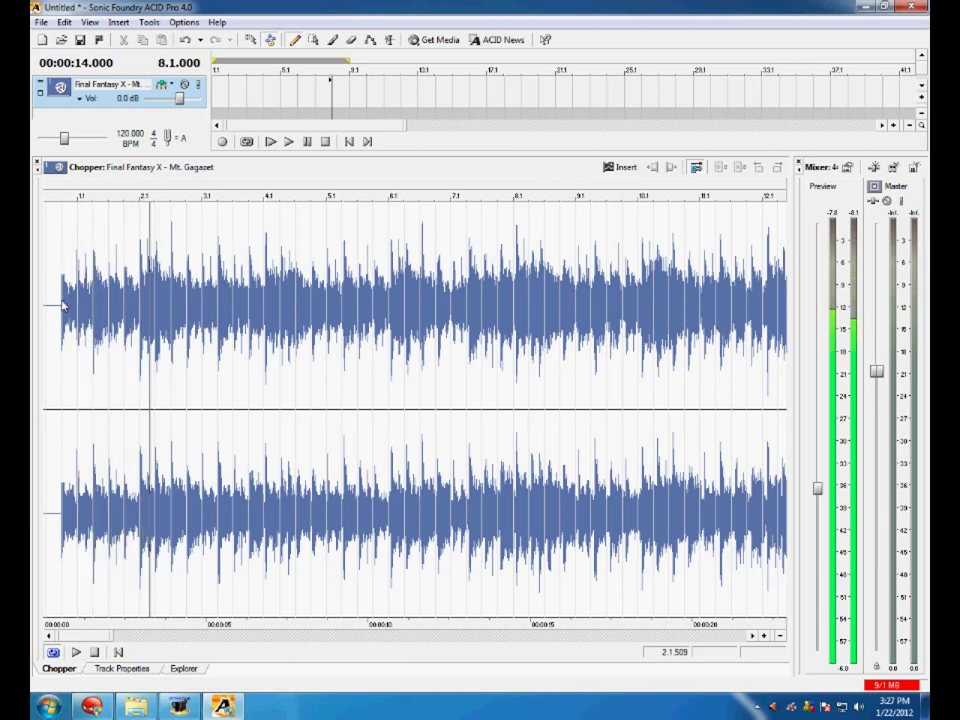
In Track Properties, loop bars 1–8, insert a region there, and raise the preview volume.
left_click(121, 668)
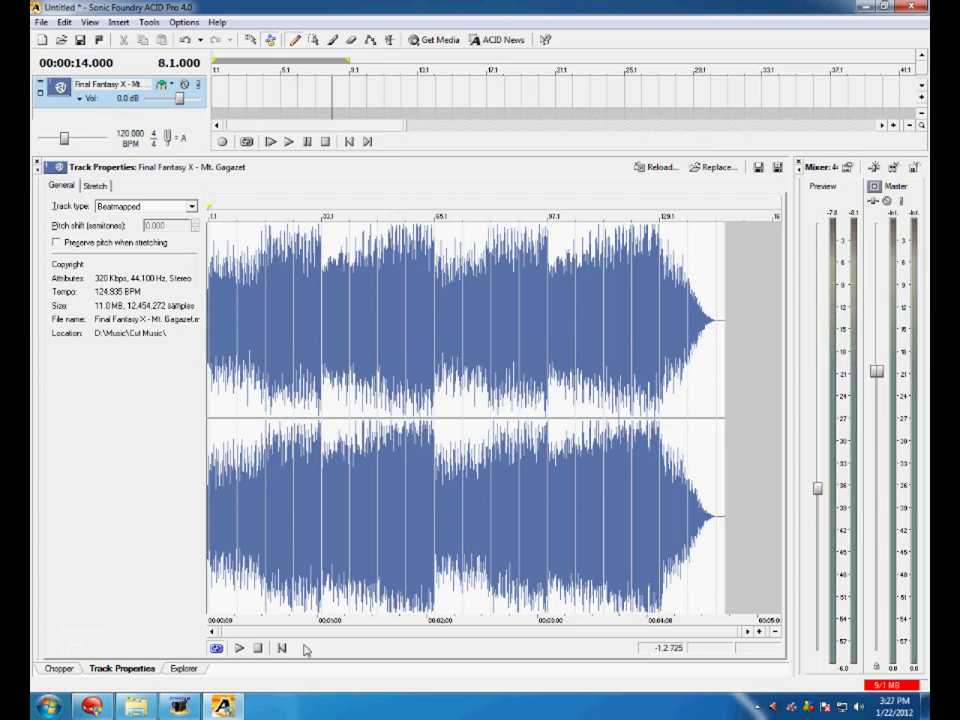
left_click_drag(738, 631, 255, 632)
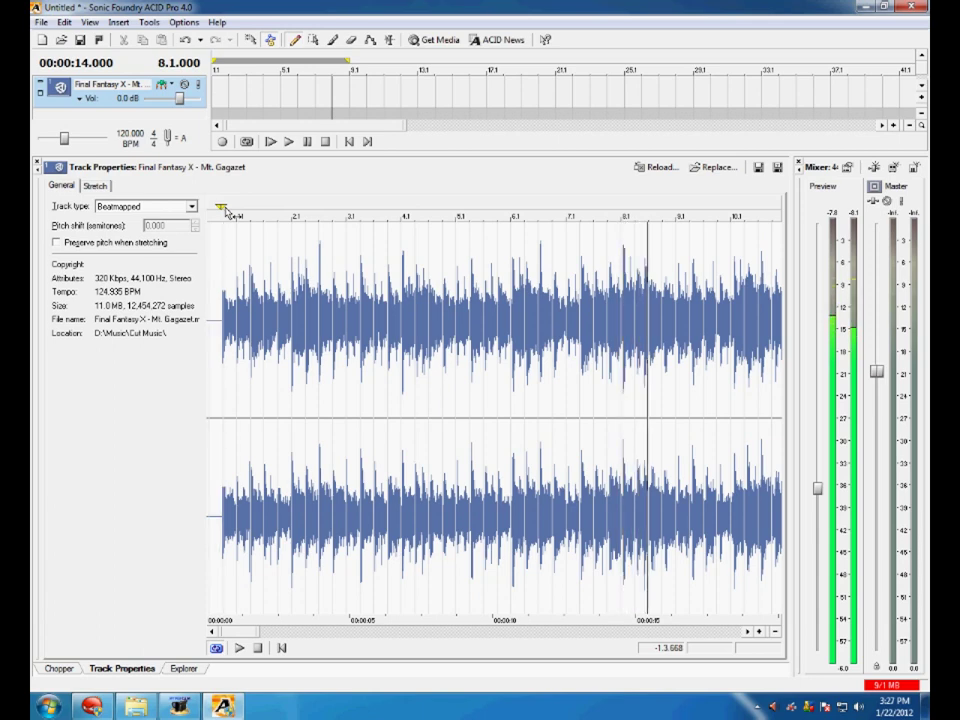
left_click_drag(227, 208, 663, 205)
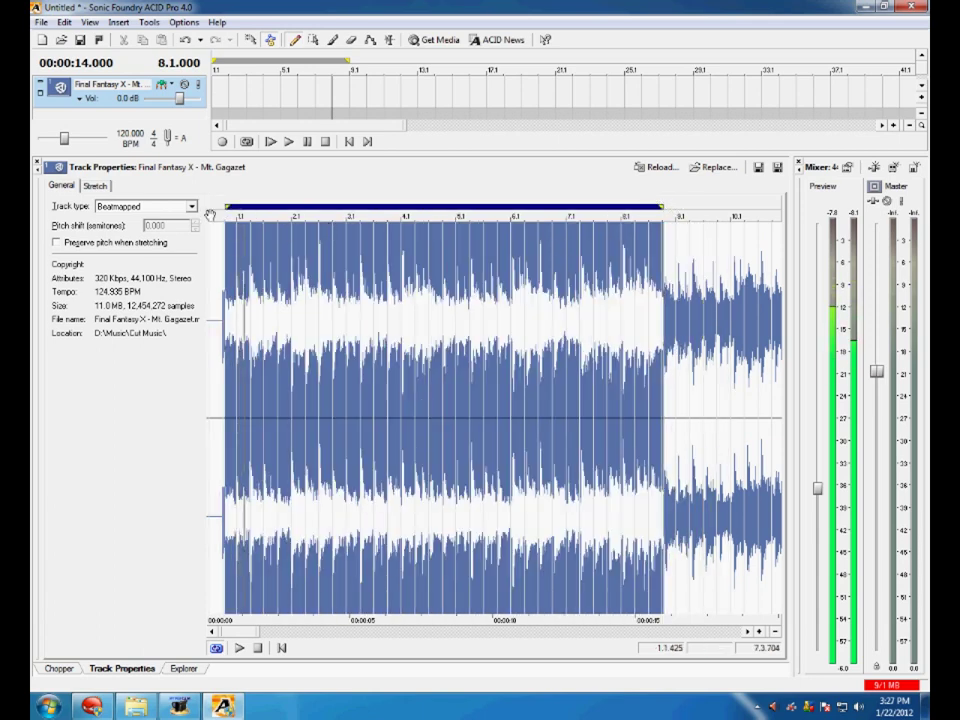
left_click_drag(227, 207, 224, 207)
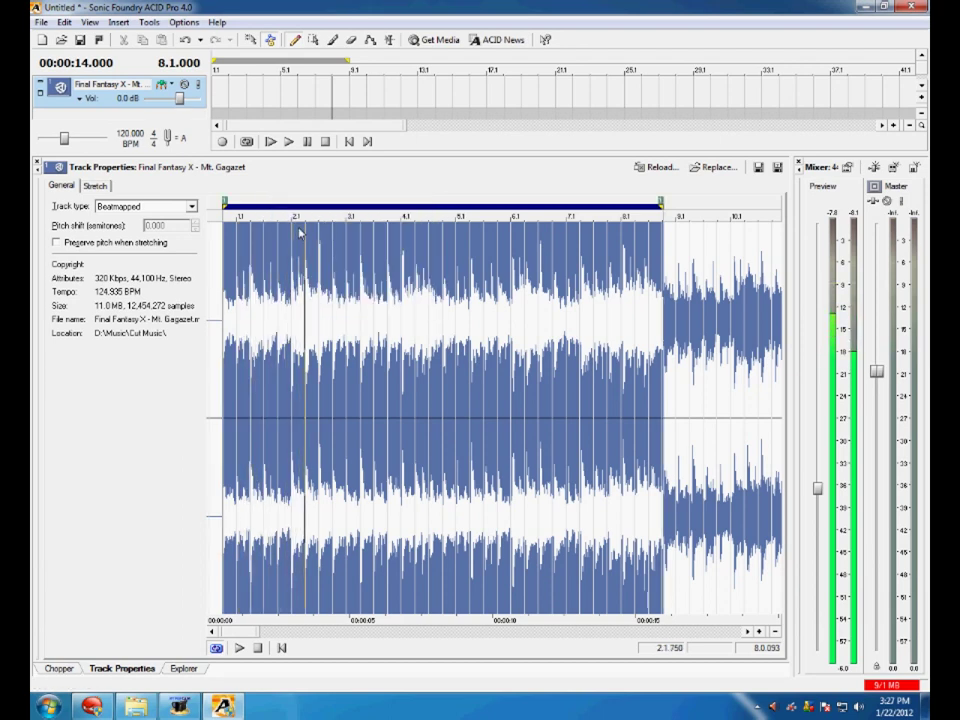
right_click(282, 206)
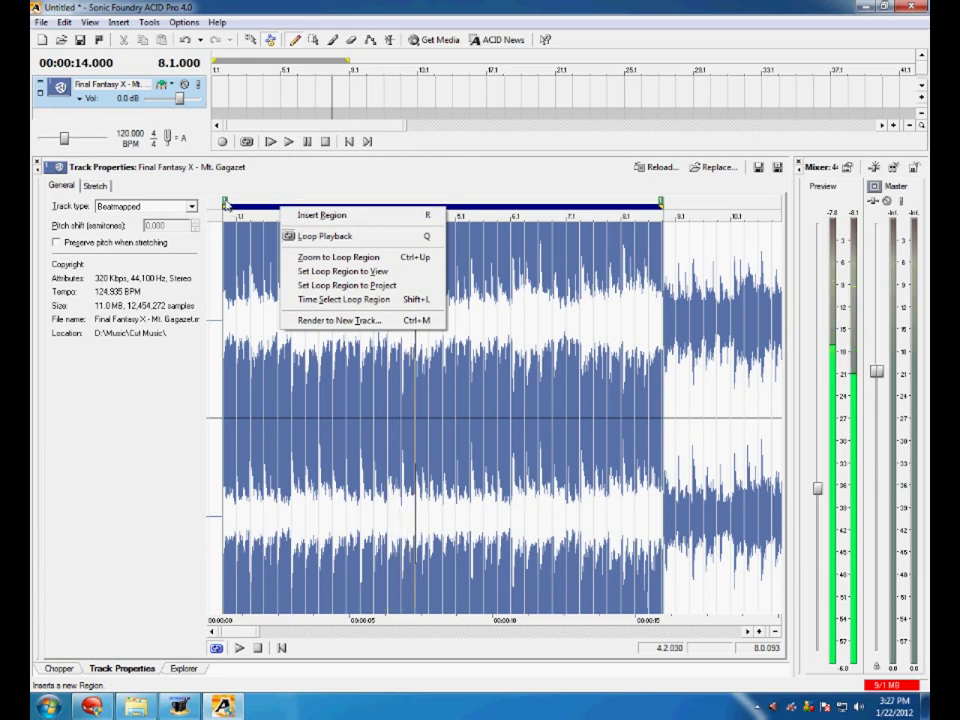
left_click(297, 217)
right_click(226, 205)
left_click(252, 252)
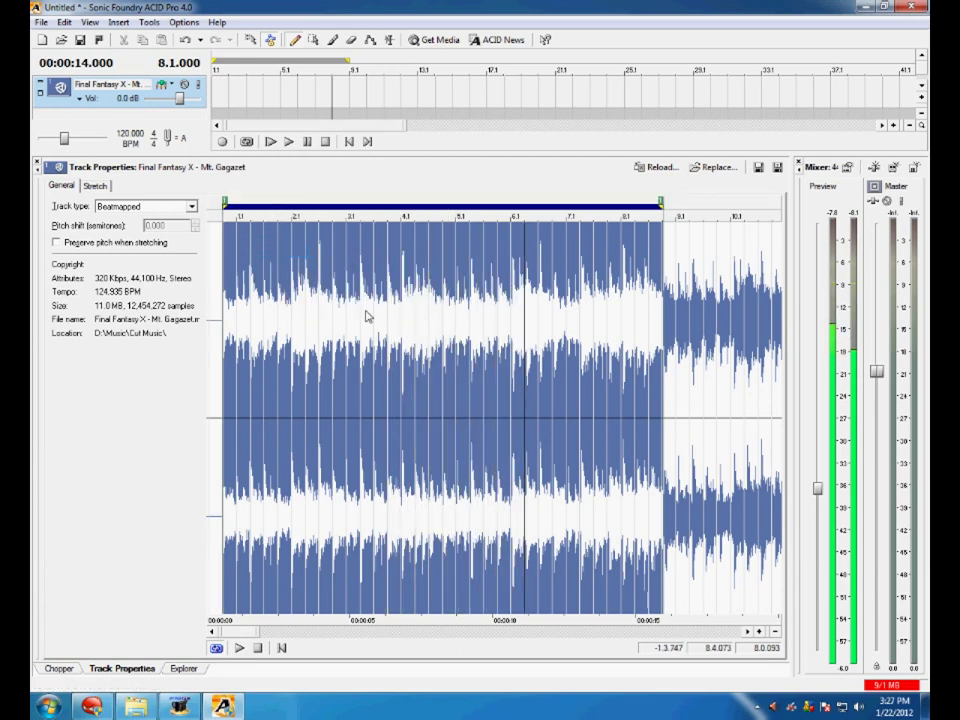
left_click_drag(817, 488, 818, 357)
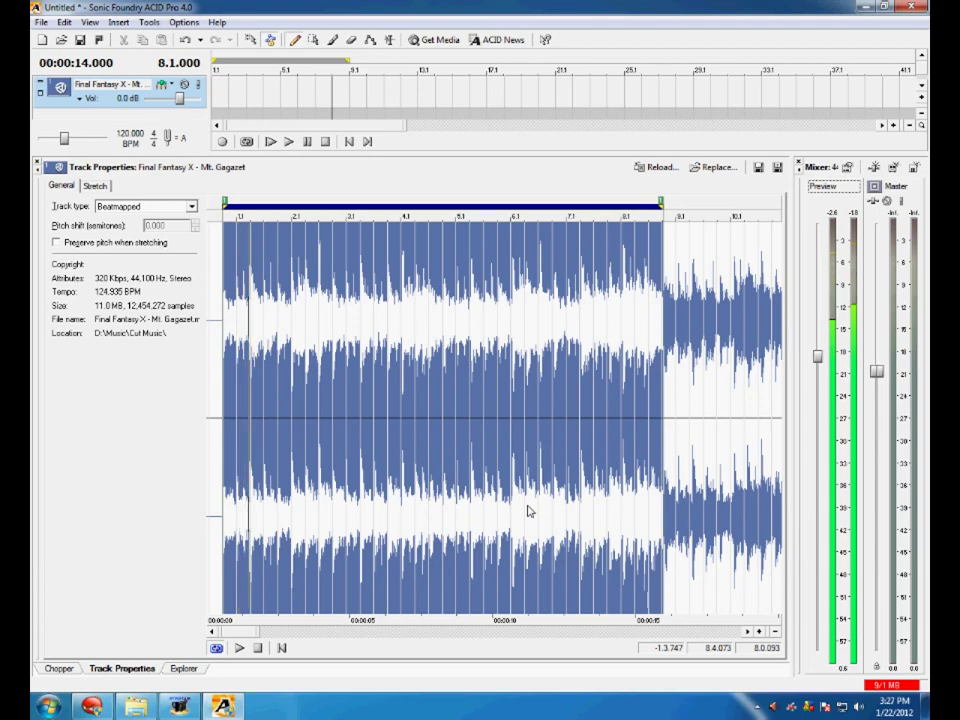
left_click(257, 649)
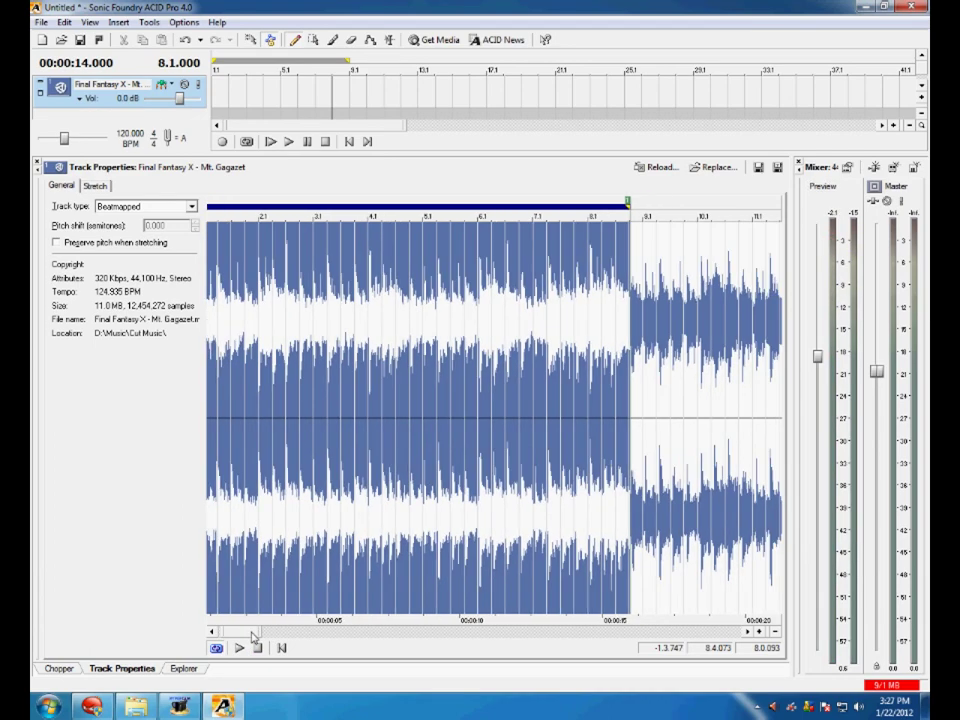
left_click_drag(252, 634, 279, 634)
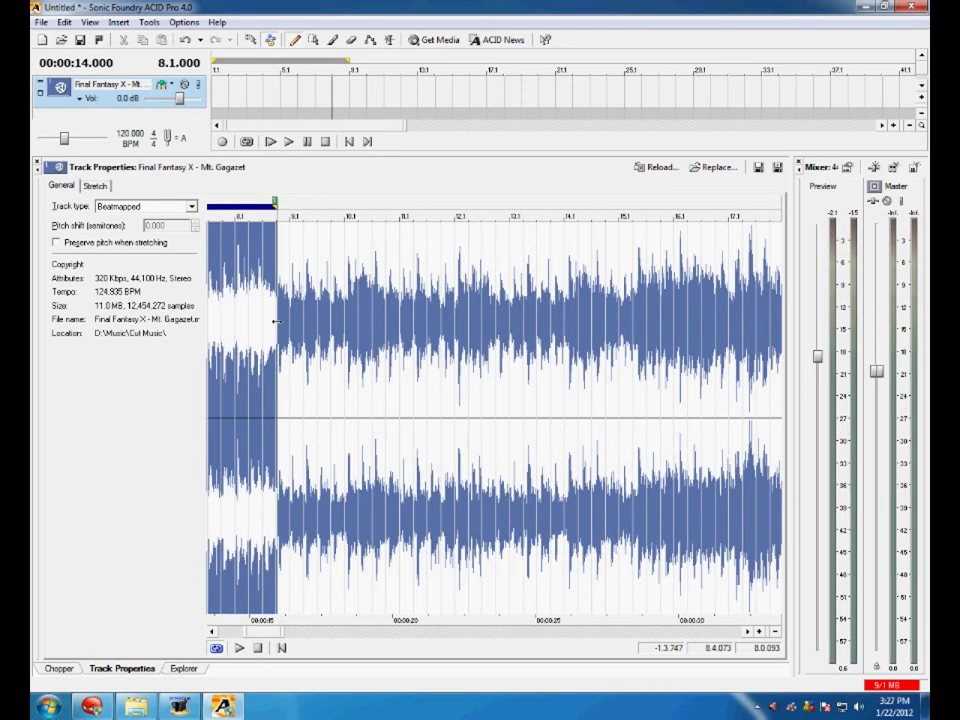
Loop the next section from about bar nine, align its start to the beat, and make it a region.
left_click(278, 321)
left_click(240, 649)
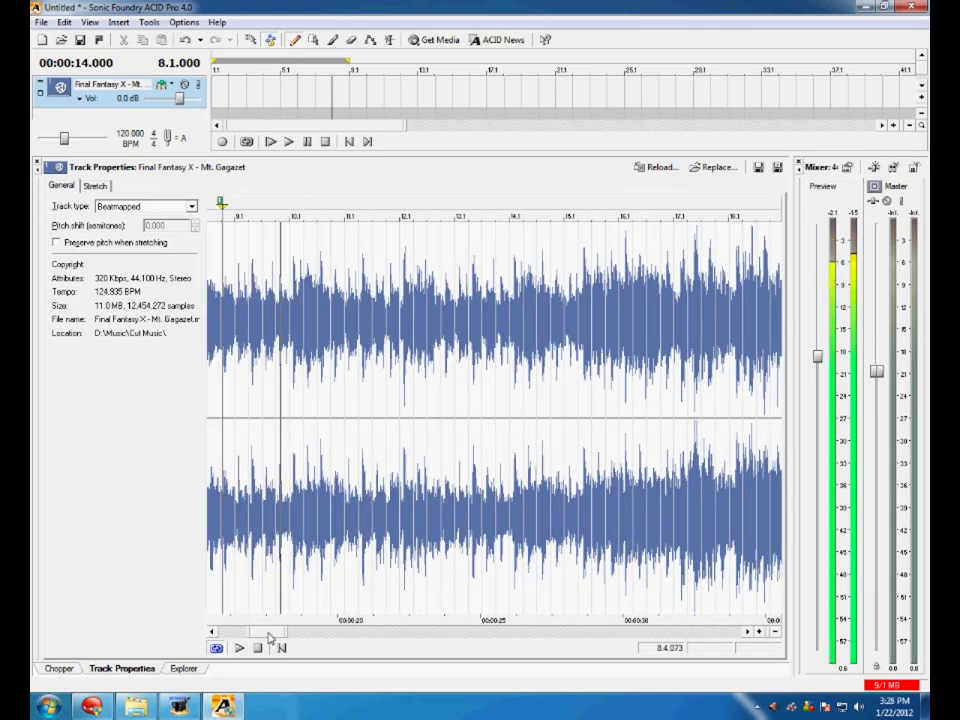
left_click_drag(285, 632, 295, 631)
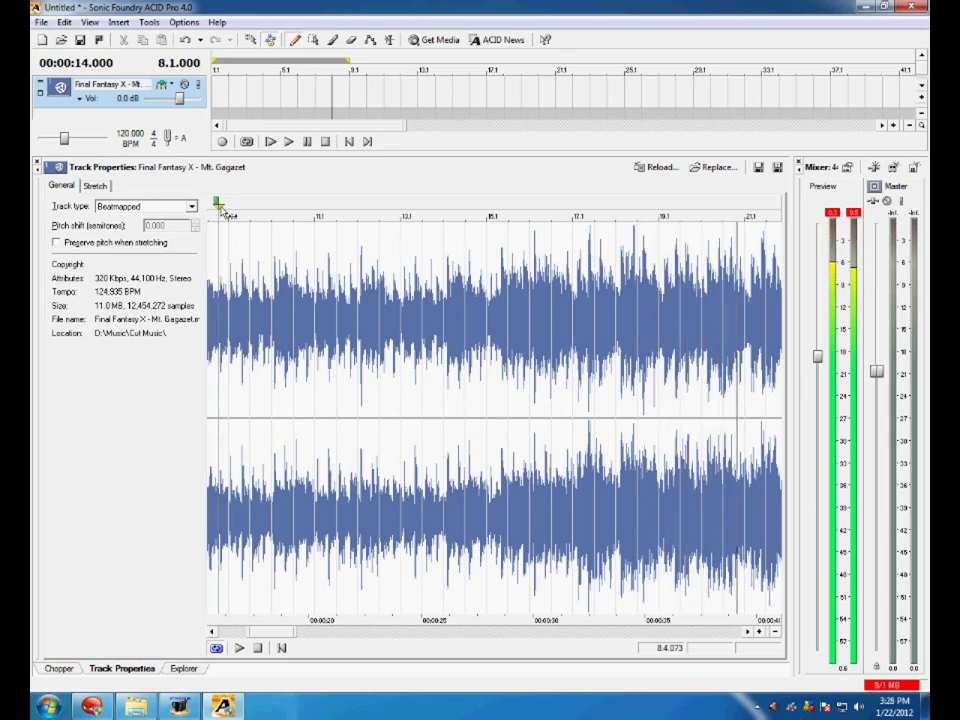
left_click_drag(221, 209, 741, 217)
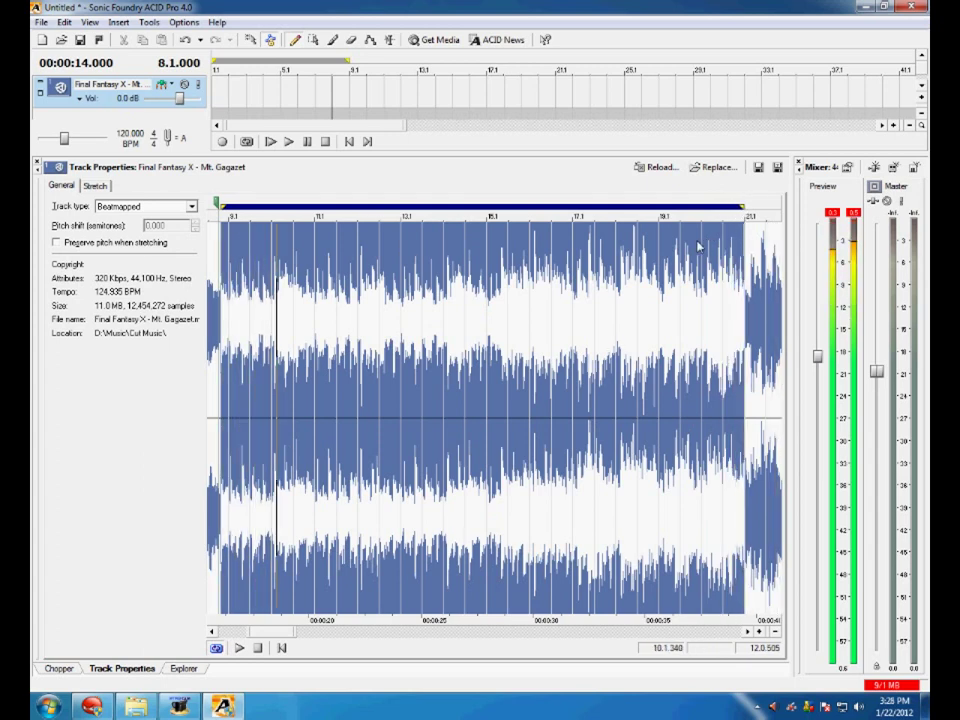
left_click(853, 214)
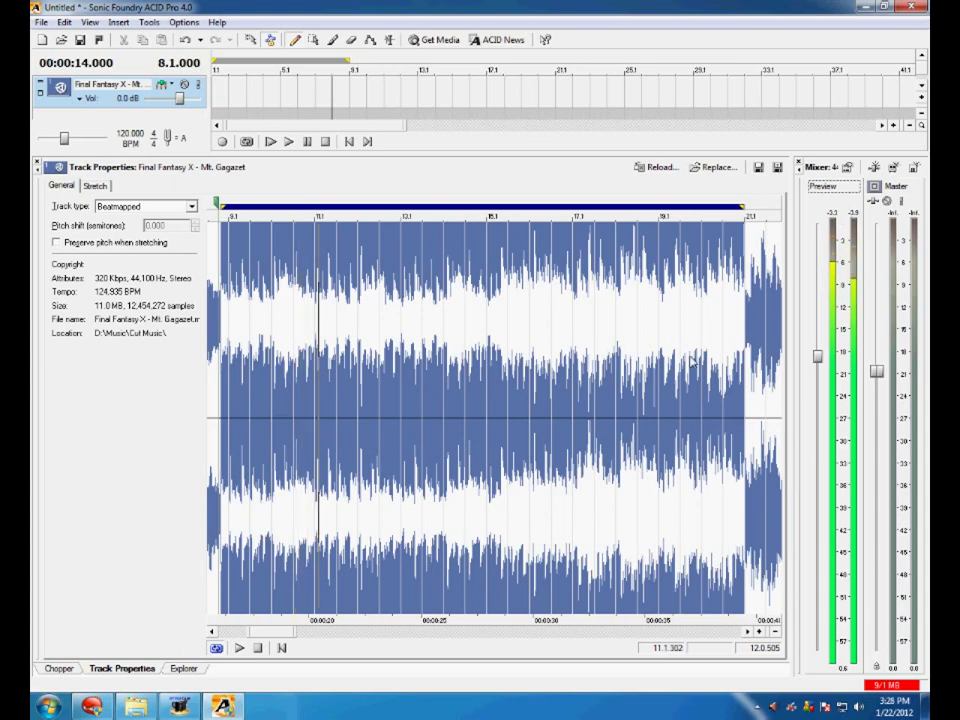
left_click(284, 636)
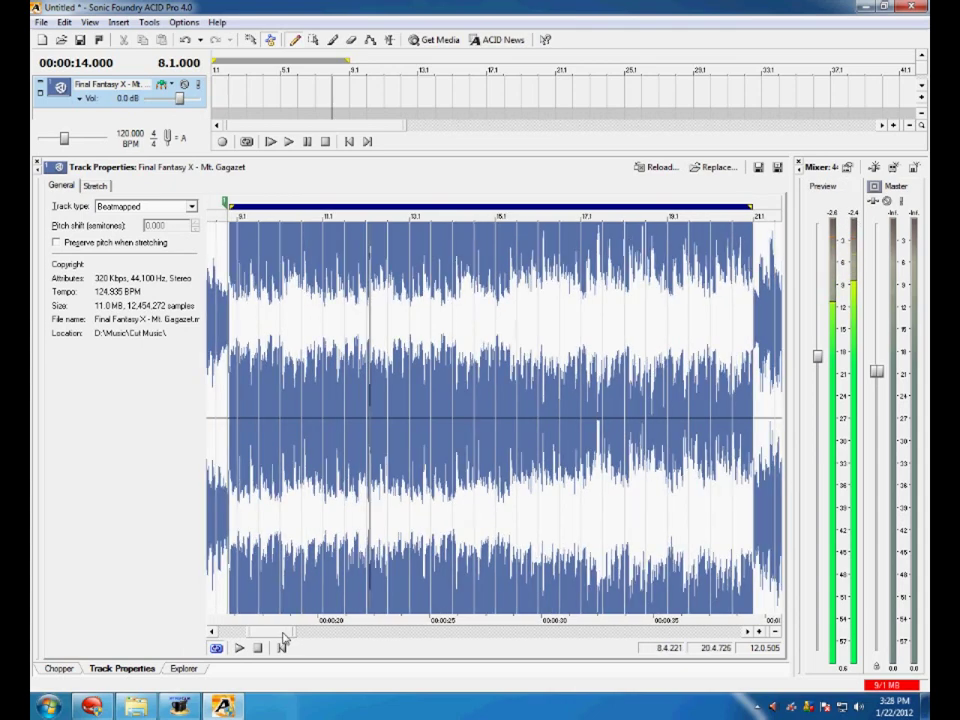
left_click_drag(284, 636, 261, 634)
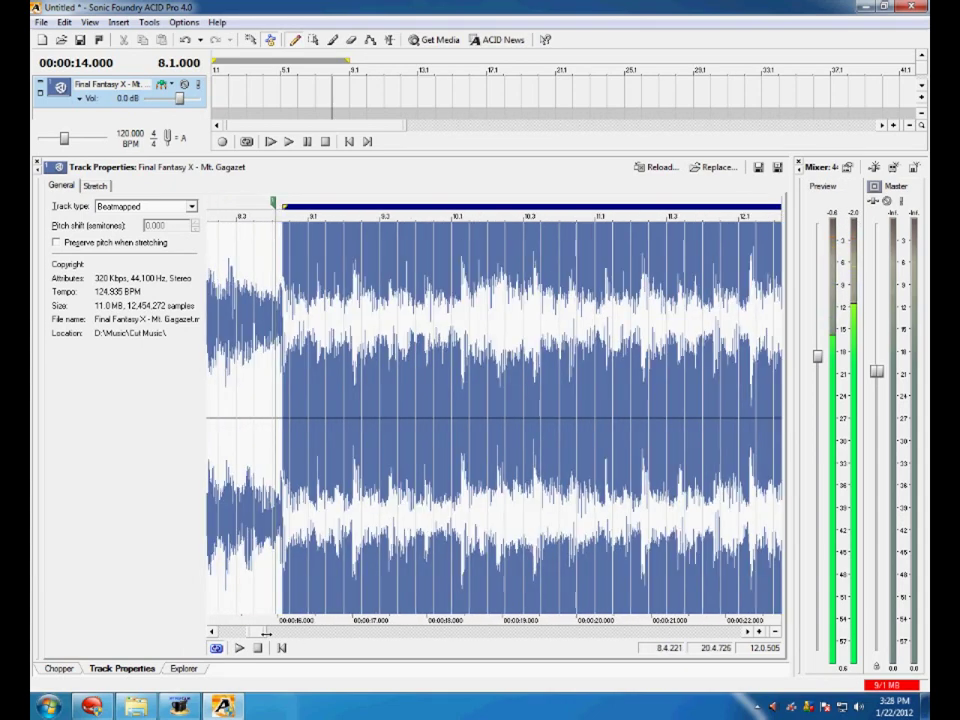
left_click_drag(316, 404, 308, 403)
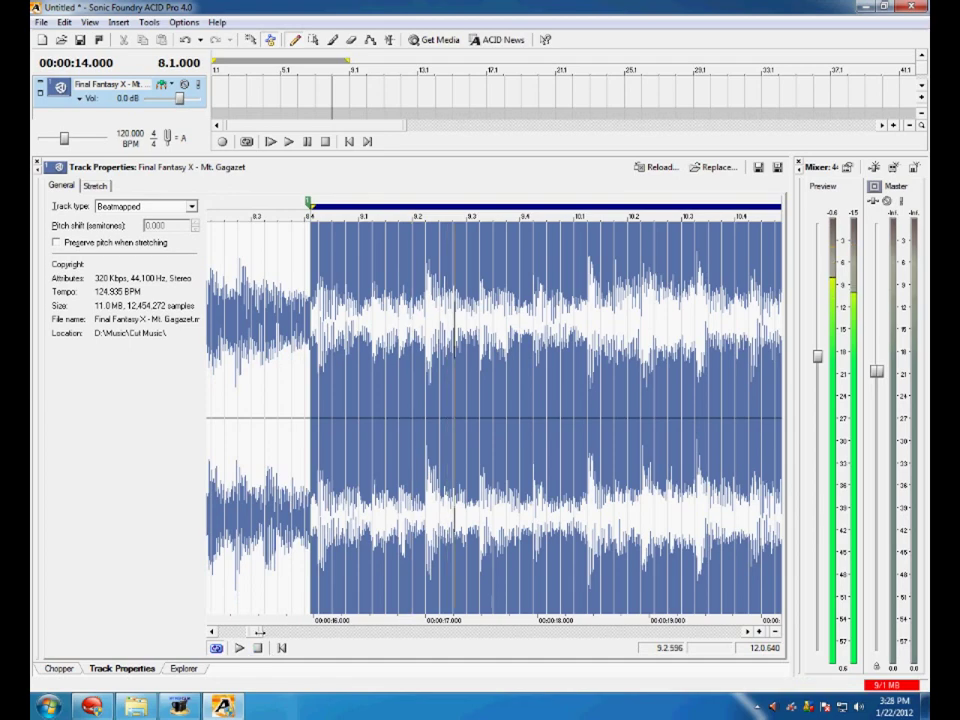
left_click_drag(261, 632, 253, 631)
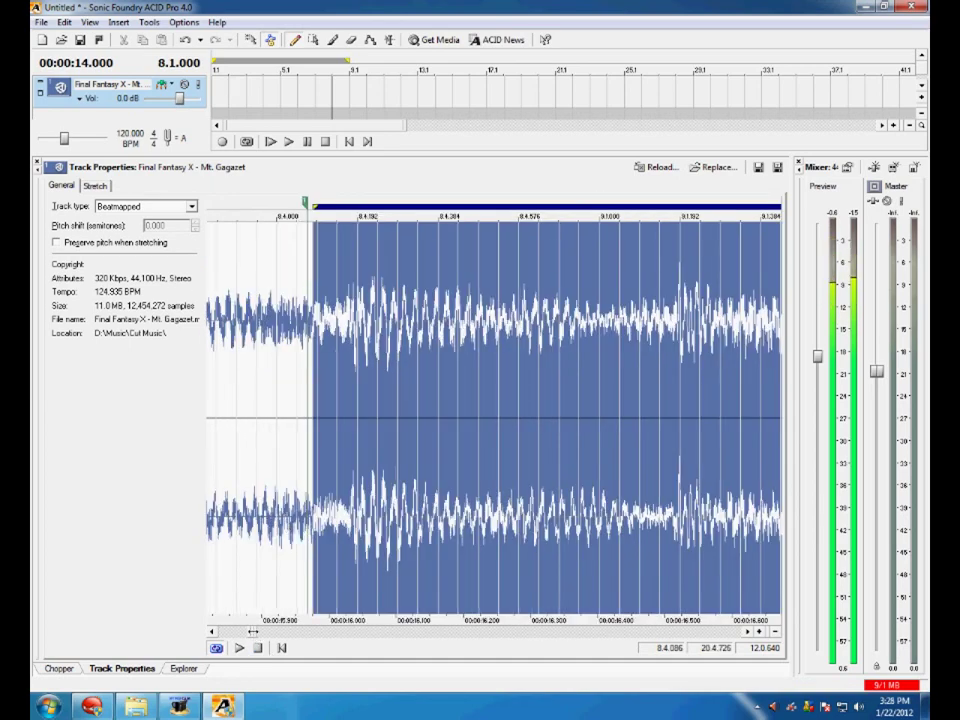
left_click_drag(313, 403, 307, 403)
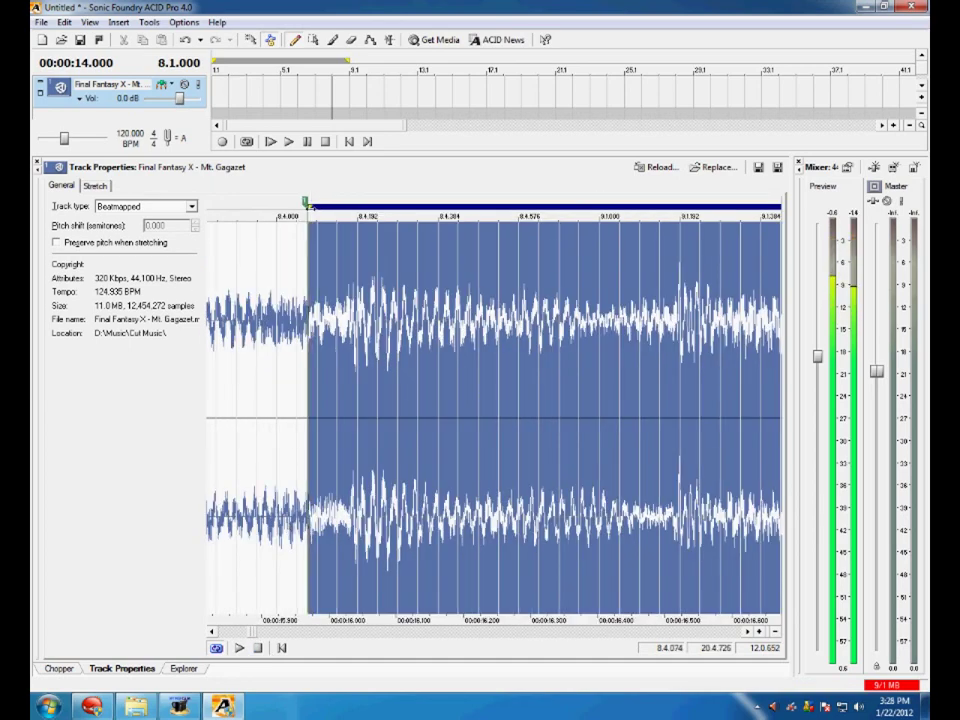
right_click(388, 207)
left_click(390, 213)
Lower the preview level slightly and pull the region's end a little earlier.
left_click_drag(258, 631, 330, 631)
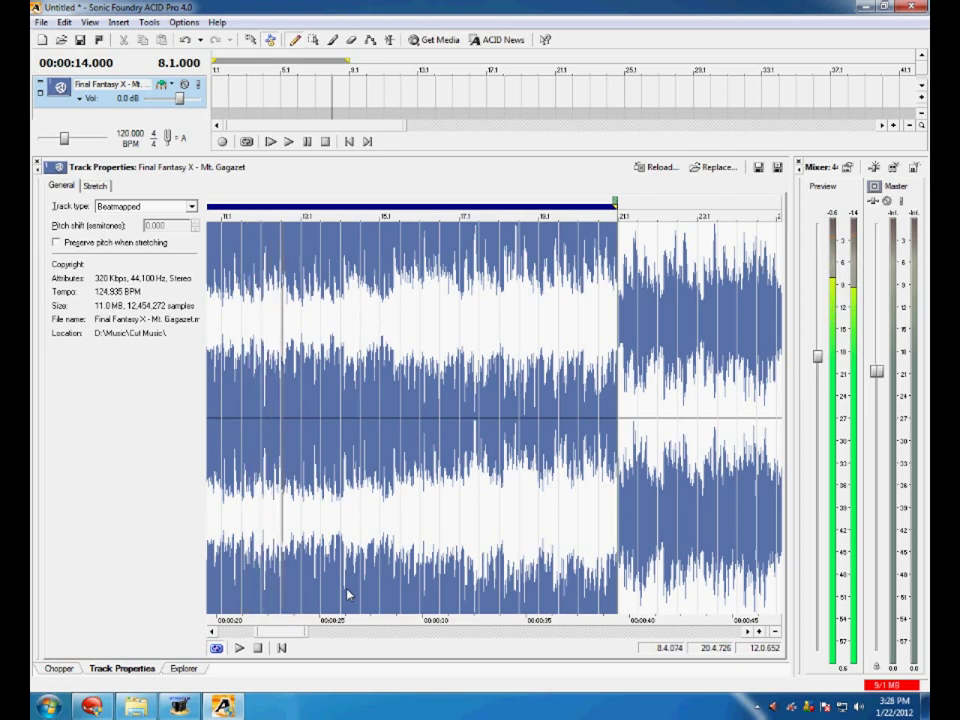
left_click_drag(285, 635, 294, 635)
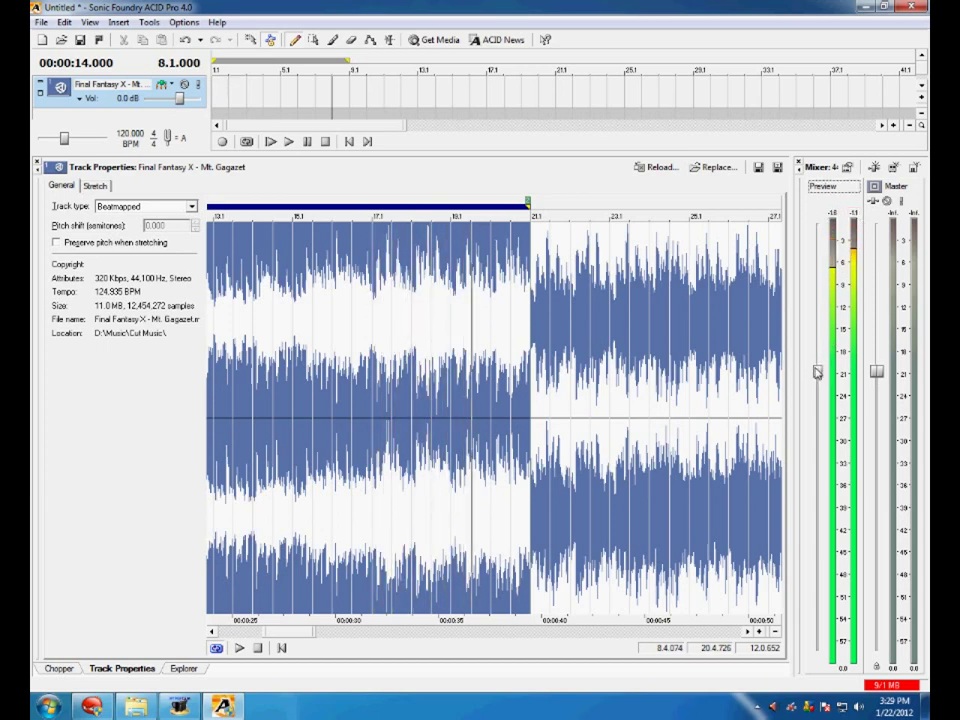
left_click_drag(817, 371, 818, 379)
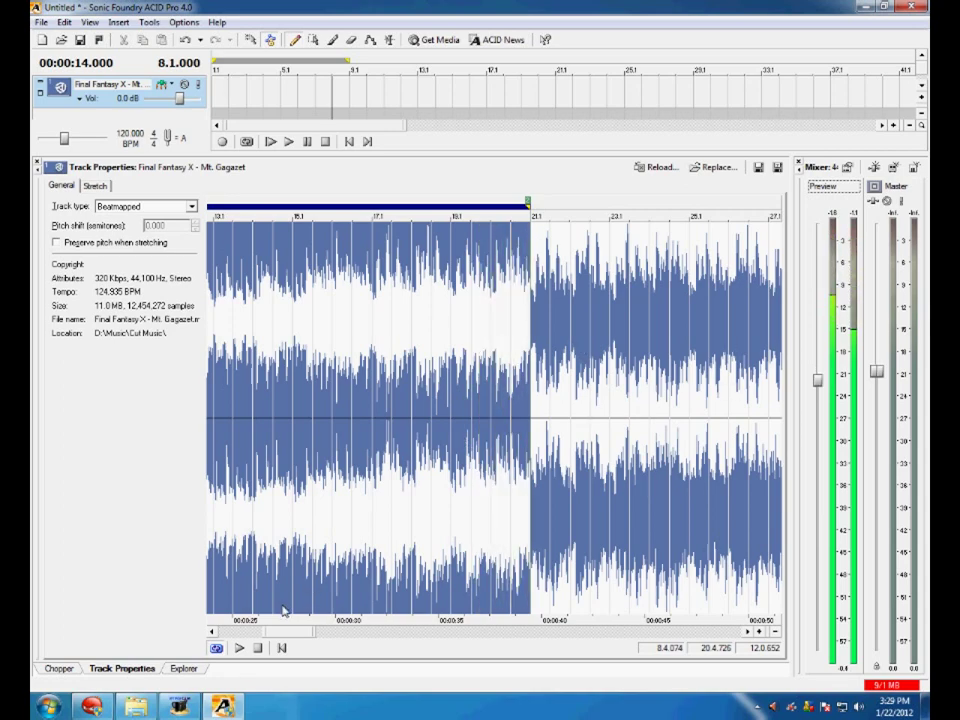
left_click_drag(293, 633, 310, 634)
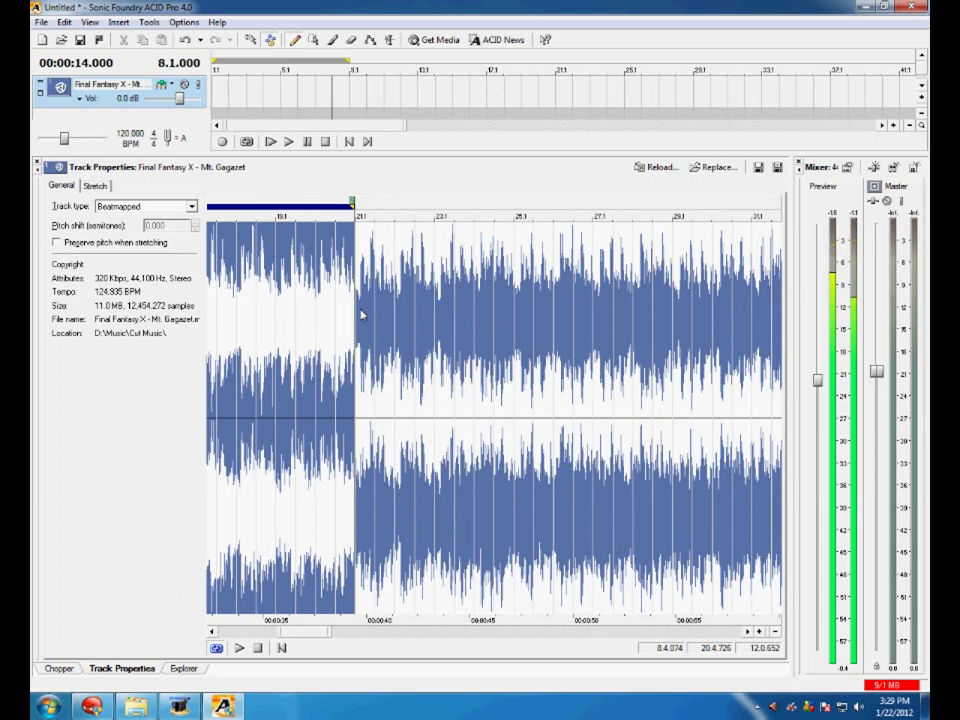
left_click_drag(352, 311, 348, 312)
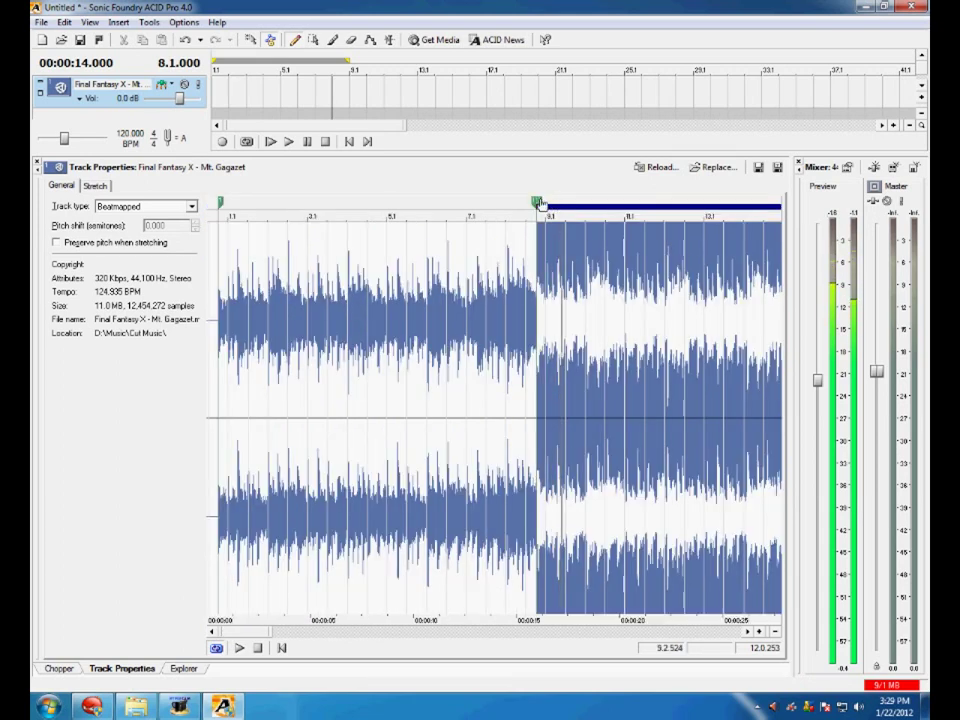
right_click(538, 203)
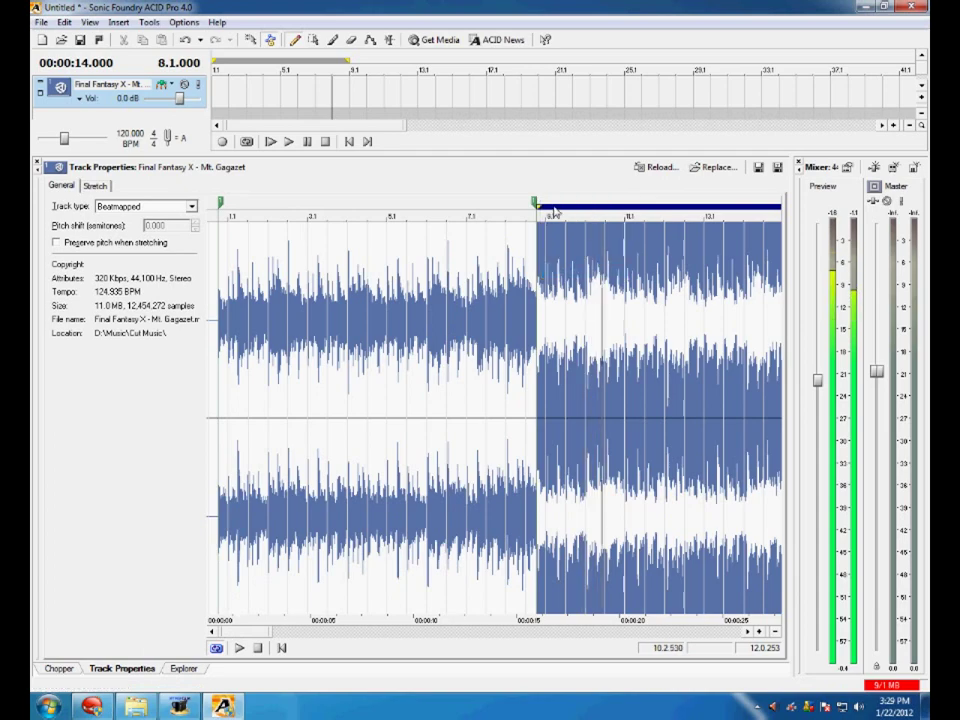
Insert a second region spanning roughly 15–38 seconds and select it from its green marker.
right_click(564, 214)
left_click(564, 214)
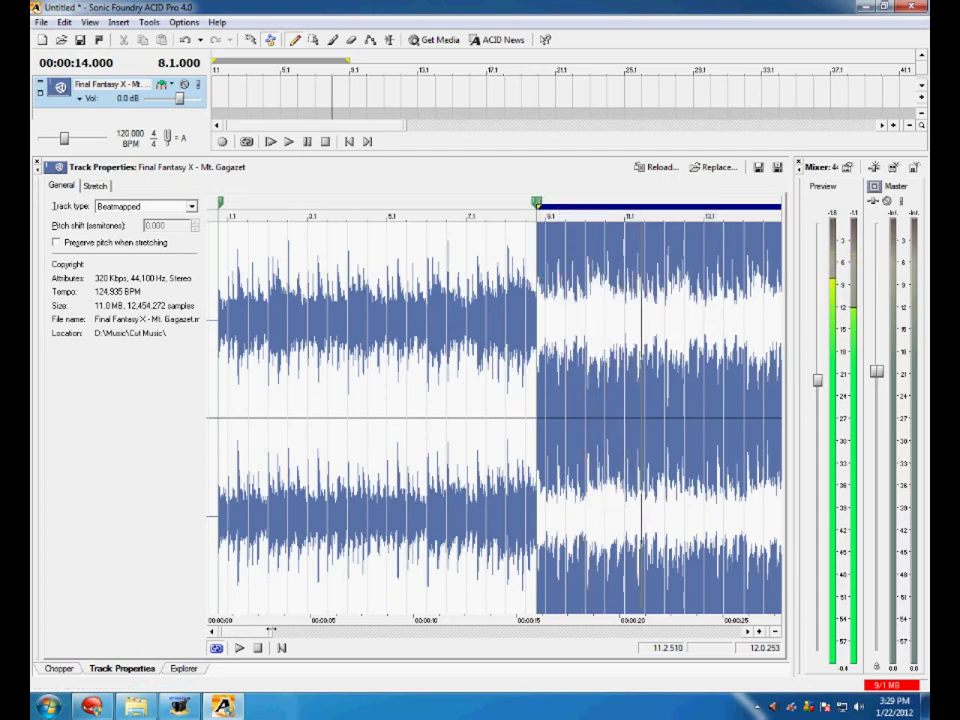
left_click_drag(263, 636, 320, 636)
left_click(358, 563)
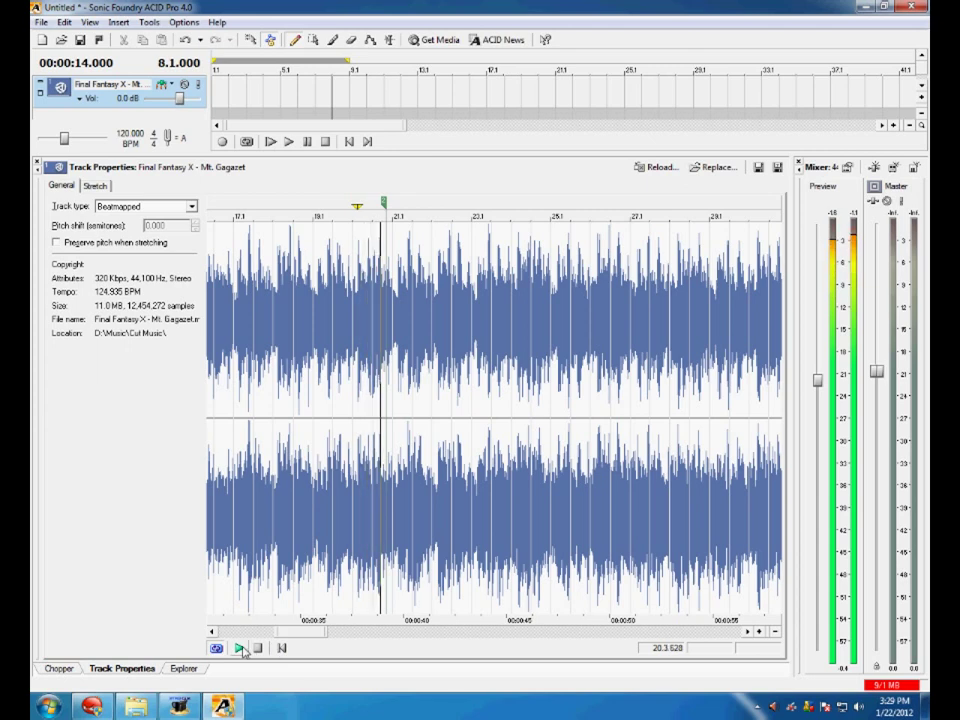
right_click(386, 203)
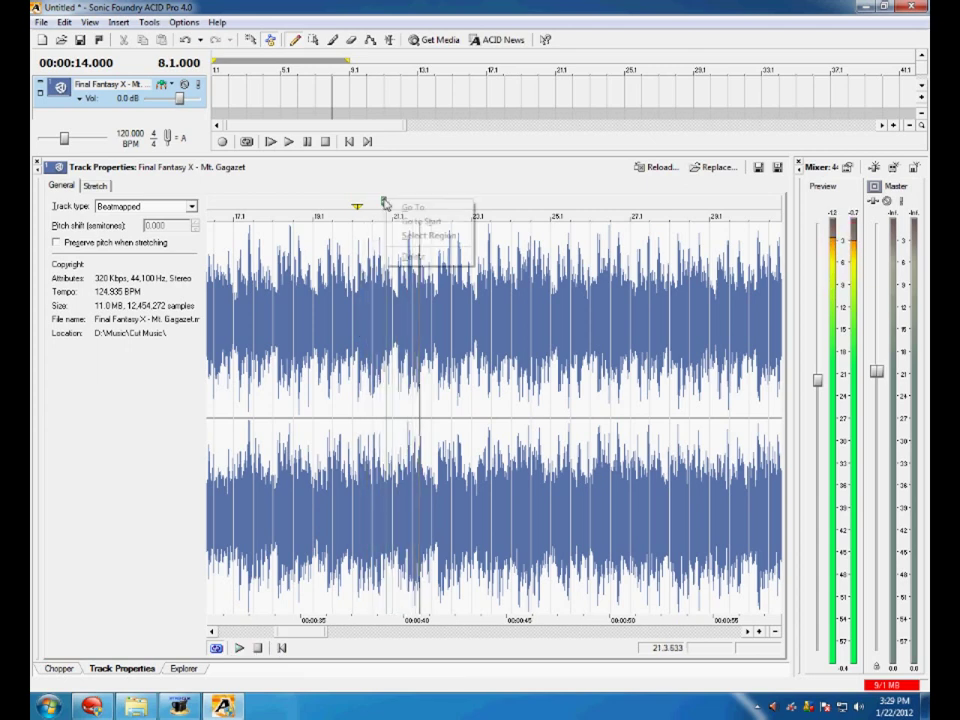
left_click(422, 238)
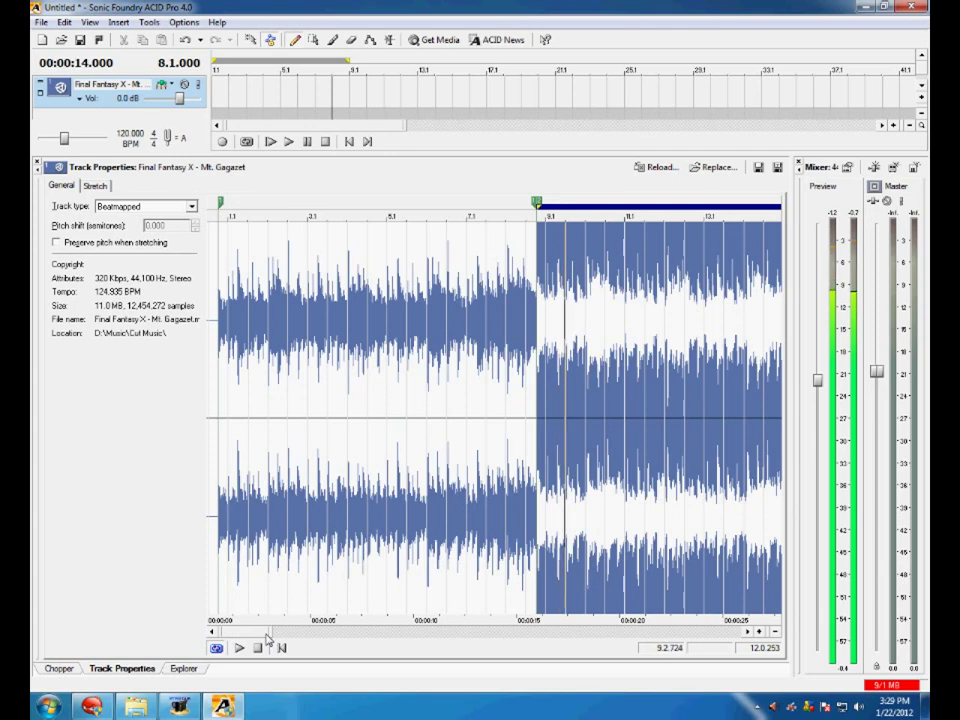
left_click_drag(267, 634, 268, 634)
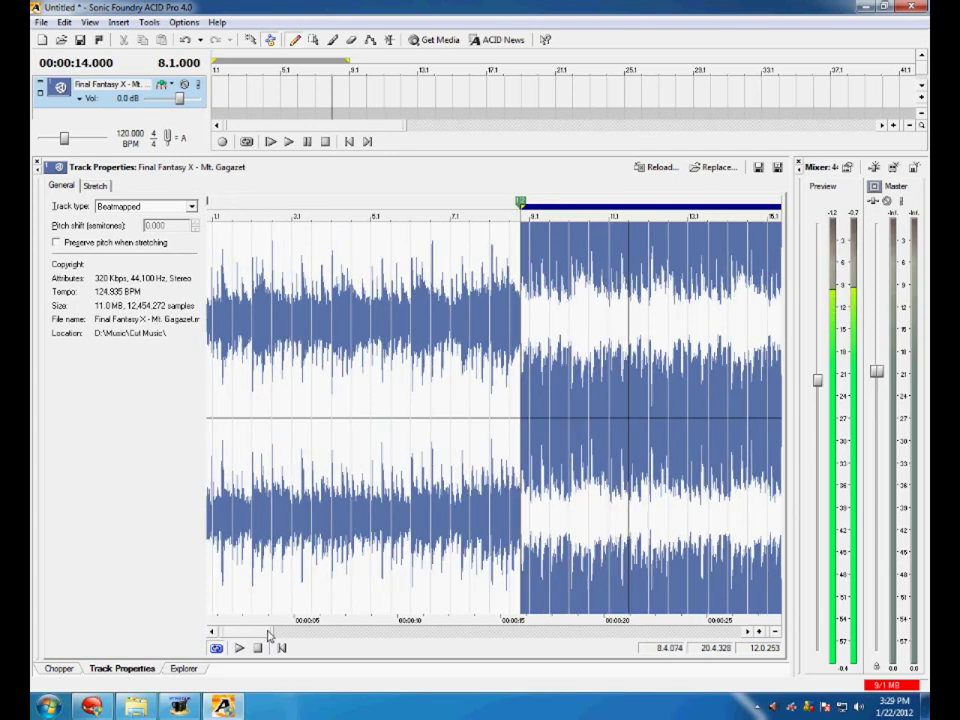
left_click_drag(270, 632, 286, 636)
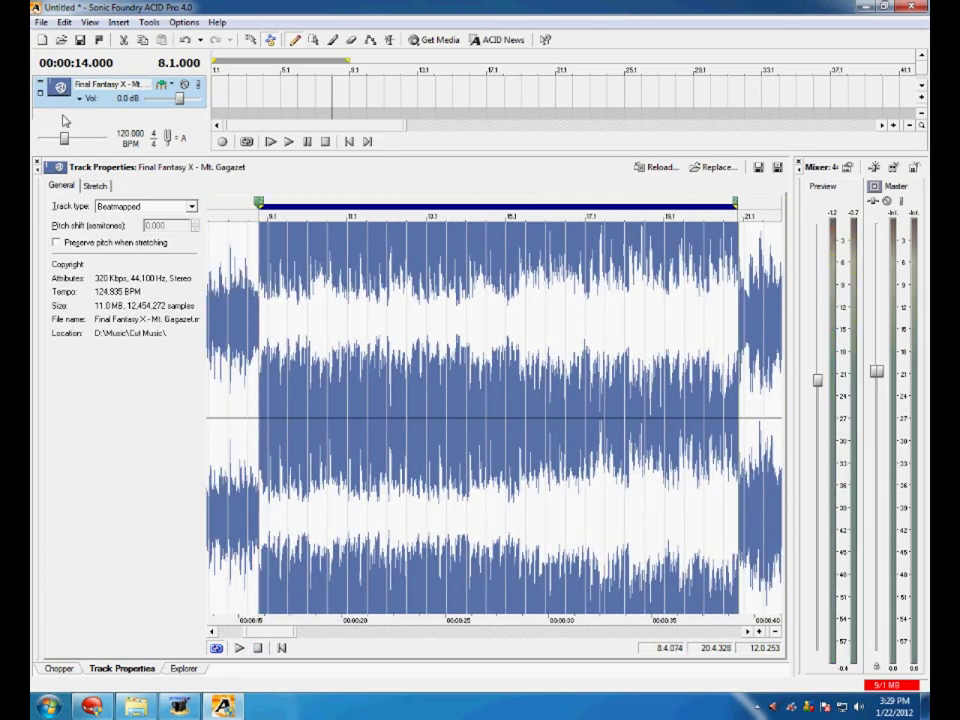
Enable 'Preserve pitch when stretching', set the tempo to 174 BPM, and play then stop the preview.
left_click(56, 244)
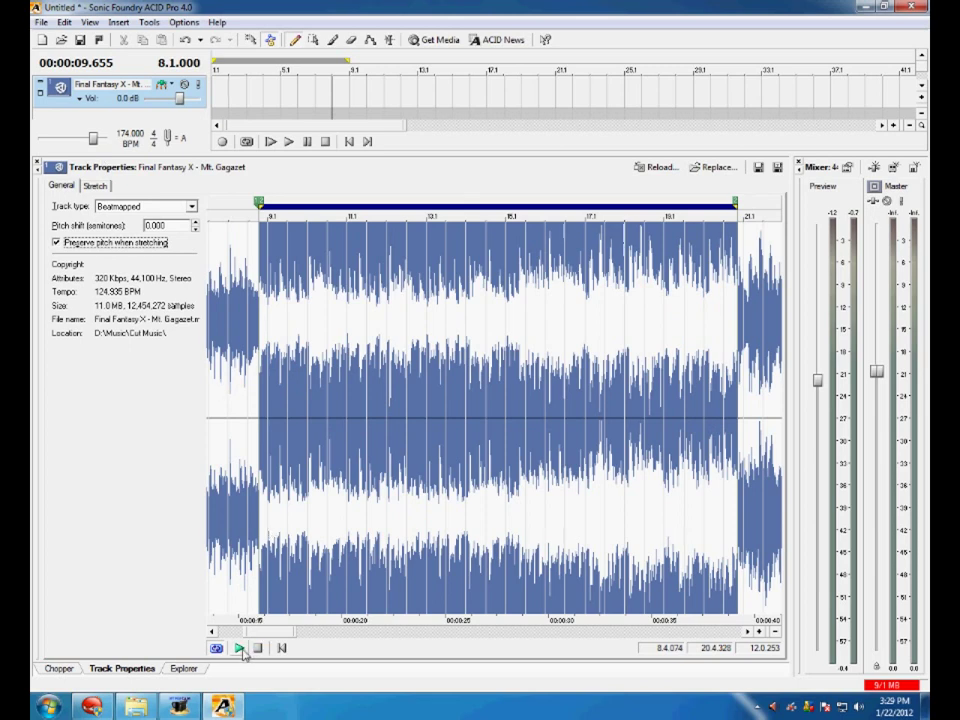
left_click(240, 649)
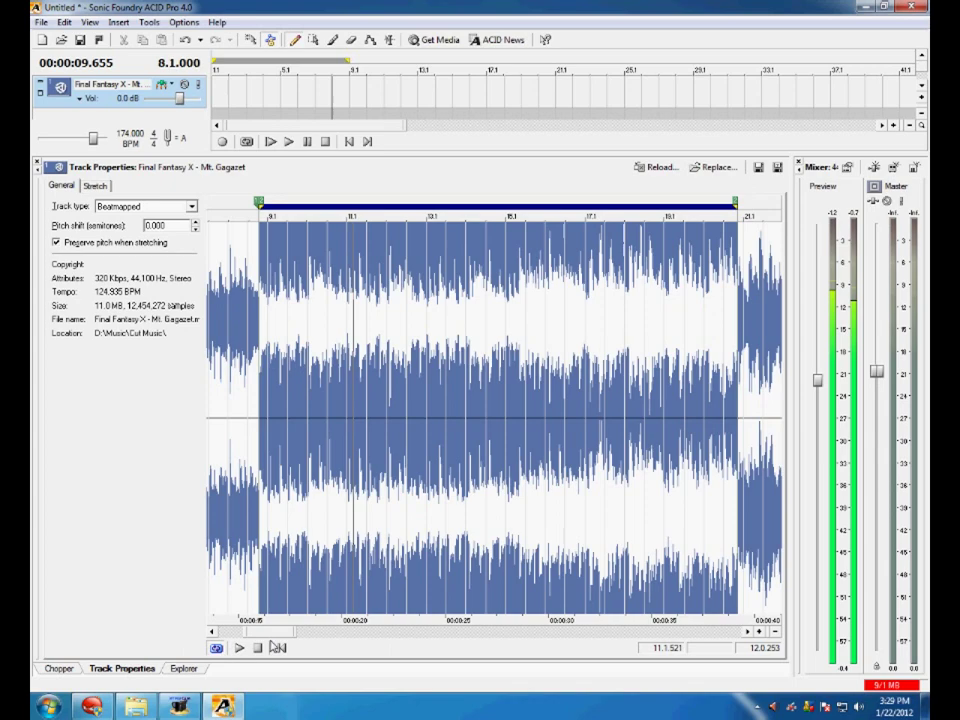
left_click_drag(275, 631, 279, 632)
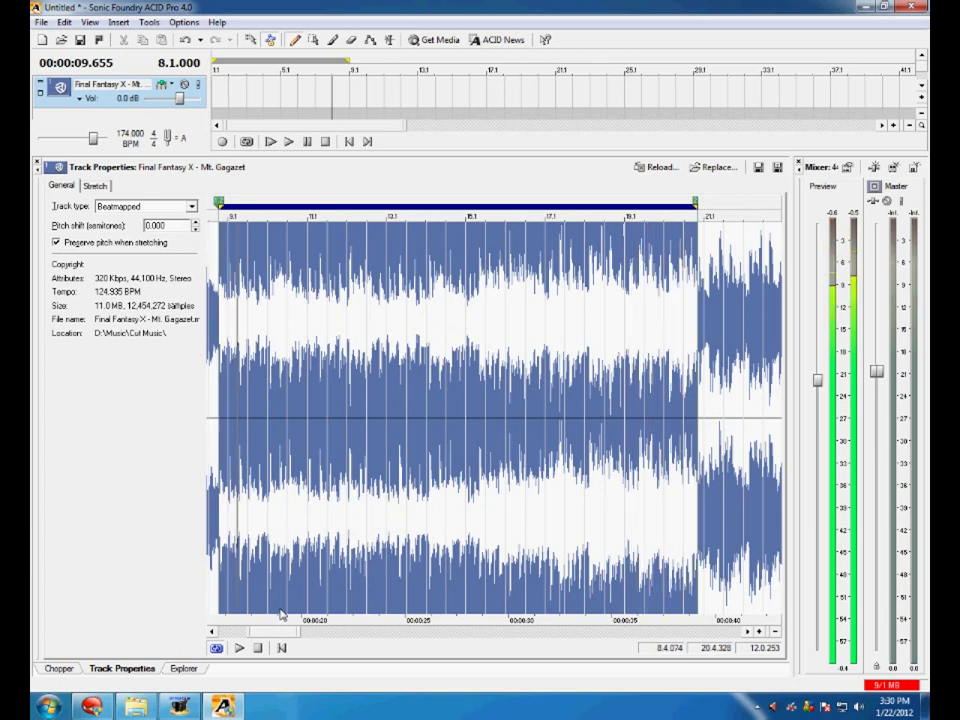
left_click(257, 648)
left_click_drag(265, 641, 257, 641)
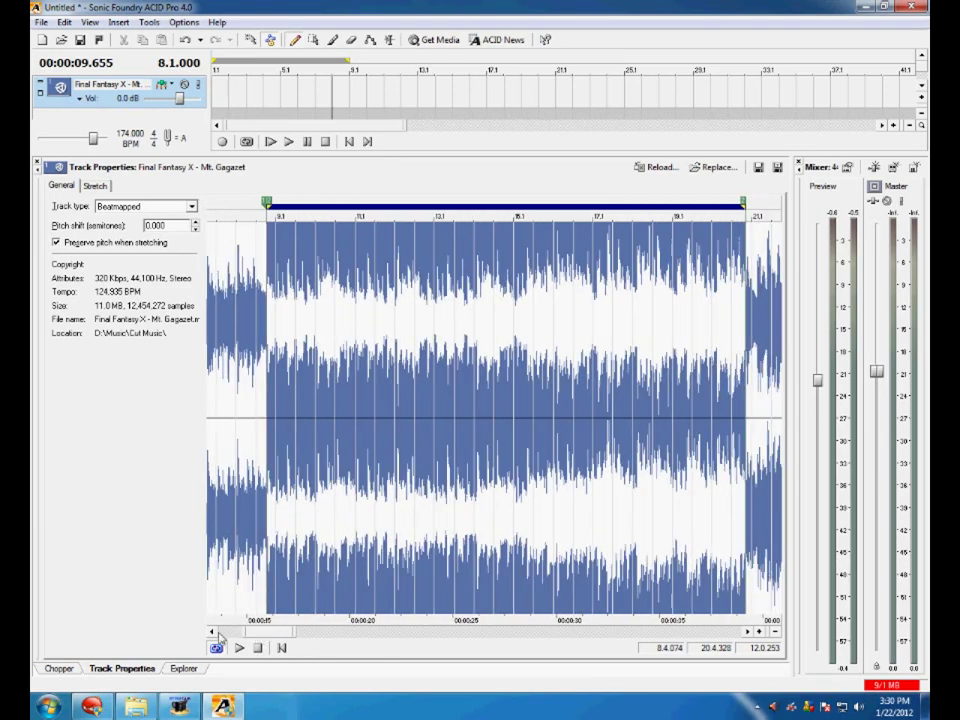
In the Chopper, copy the first region and paste it at the track start.
left_click(58, 669)
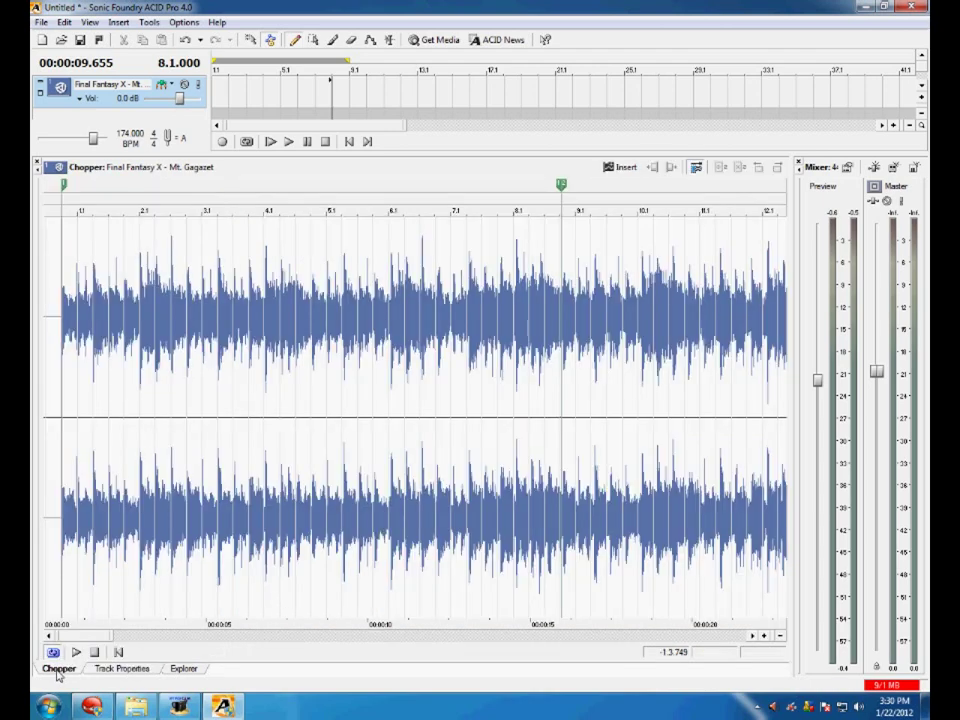
right_click(64, 186)
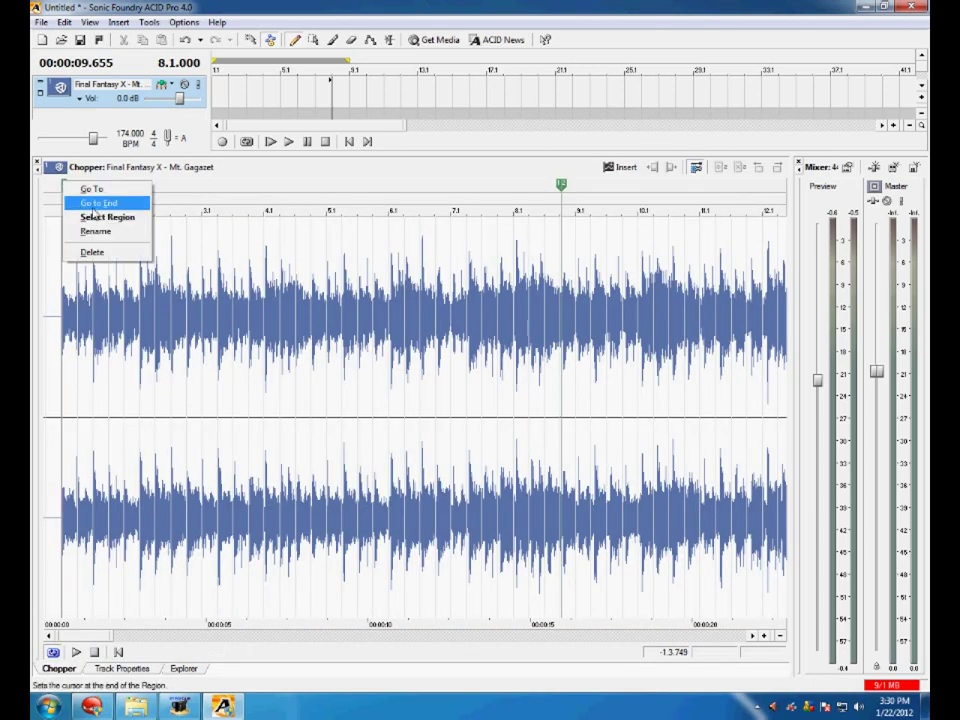
left_click(108, 217)
right_click(229, 314)
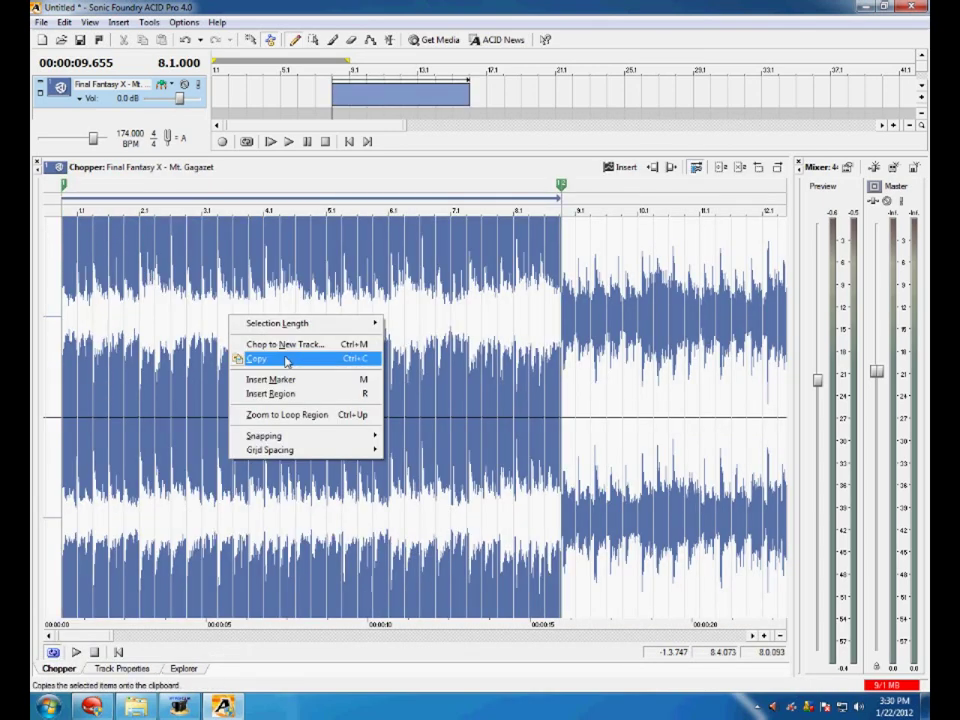
left_click(255, 358)
right_click(353, 86)
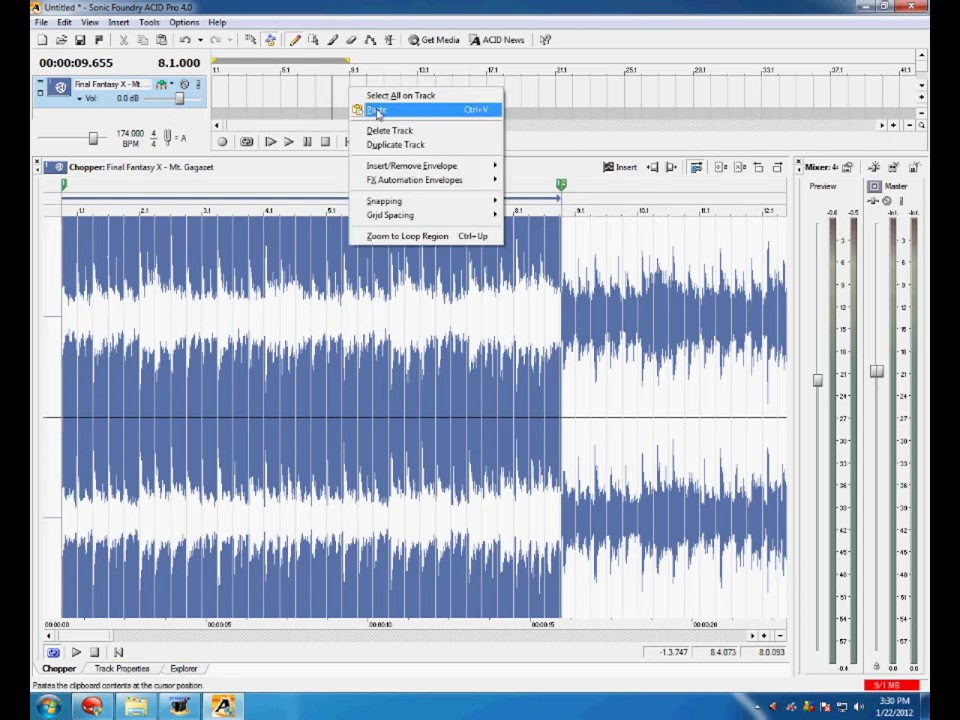
left_click(374, 109)
left_click_drag(378, 86, 157, 108)
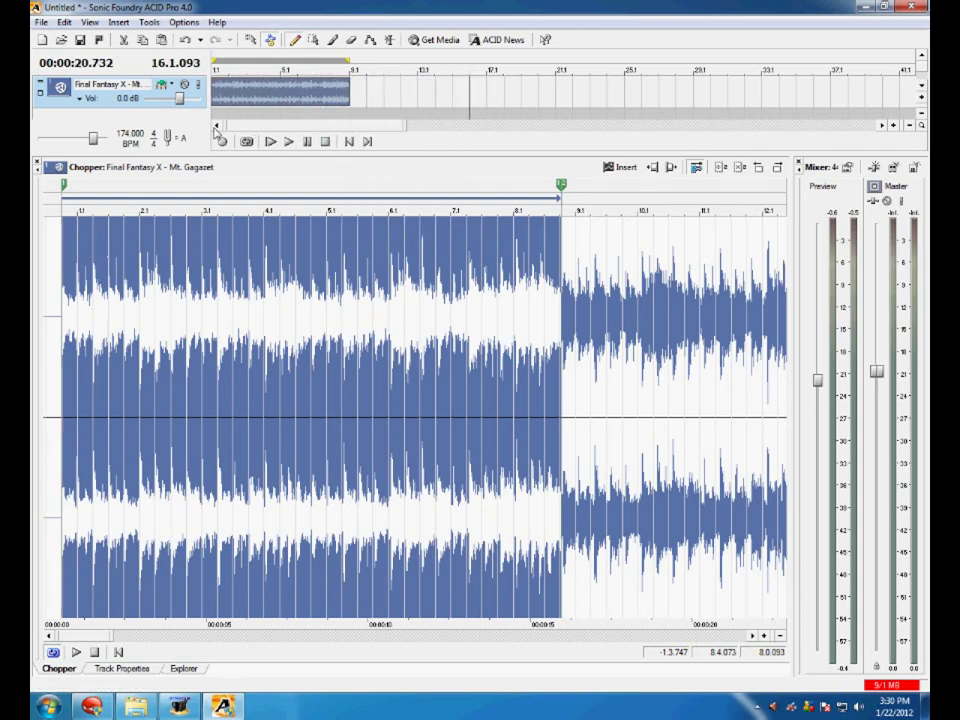
Copy the second region, paste it at bar 9.1, and loop the whole arrangement.
right_click(563, 188)
left_click(606, 207)
right_click(614, 259)
left_click(655, 303)
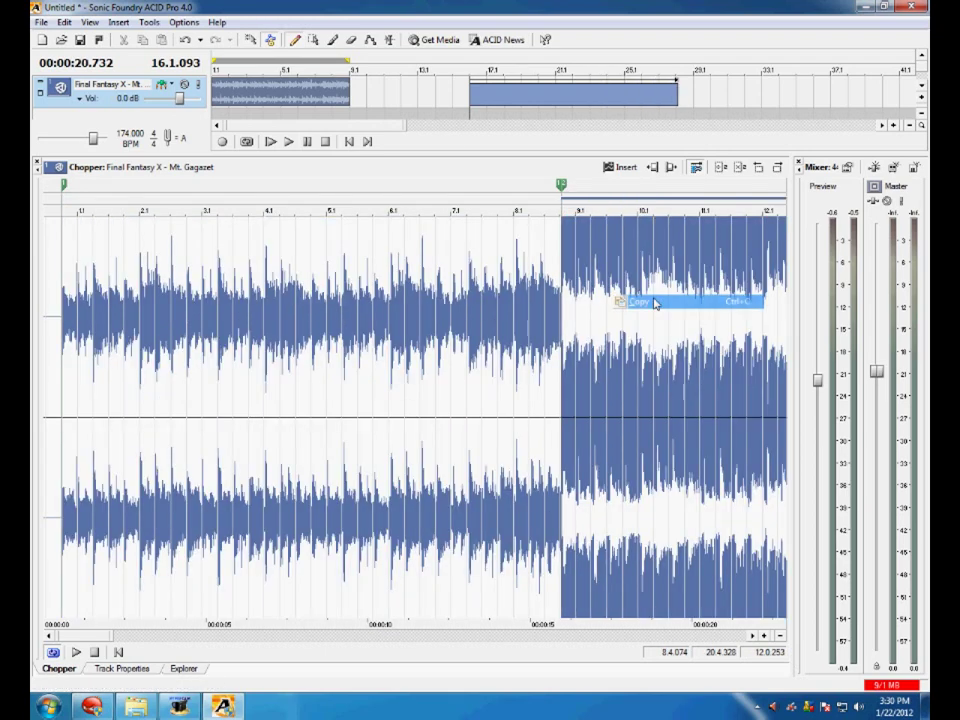
left_click(352, 88)
right_click(385, 89)
left_click(408, 111)
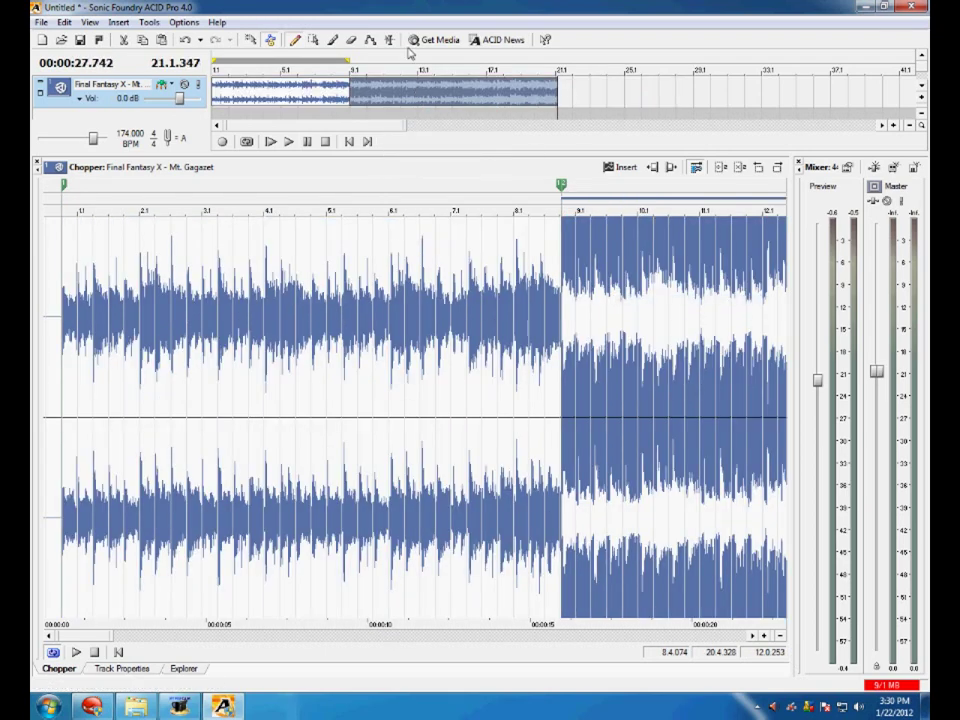
double_click(399, 62)
Turn on loop playback, cancel the Record dialog, and play at 200 BPM with the master fader nudged up.
left_click(245, 143)
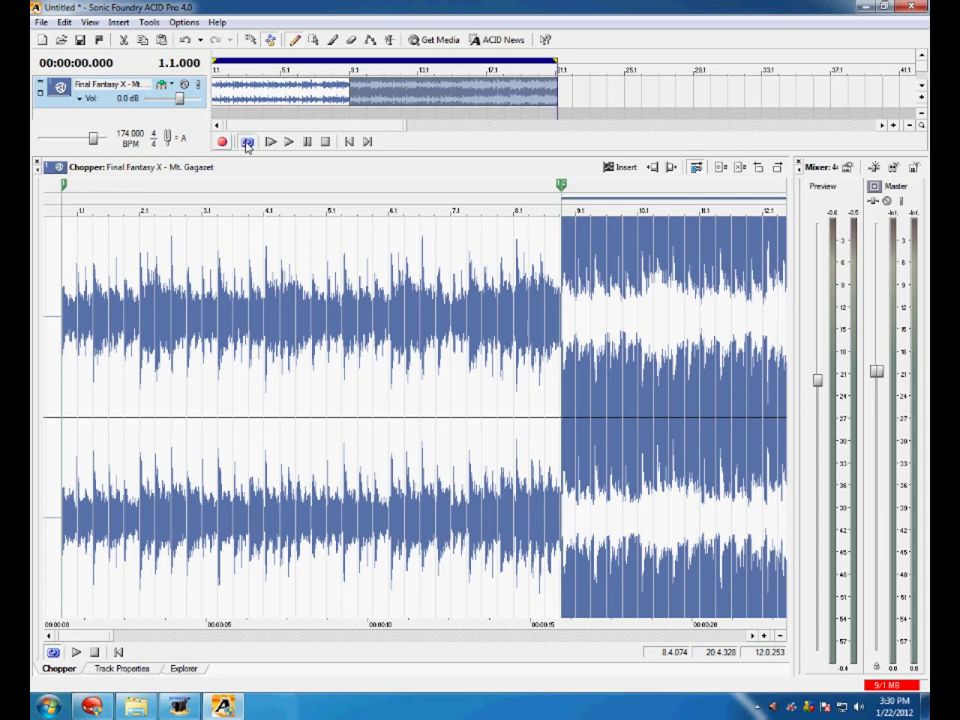
left_click(223, 142)
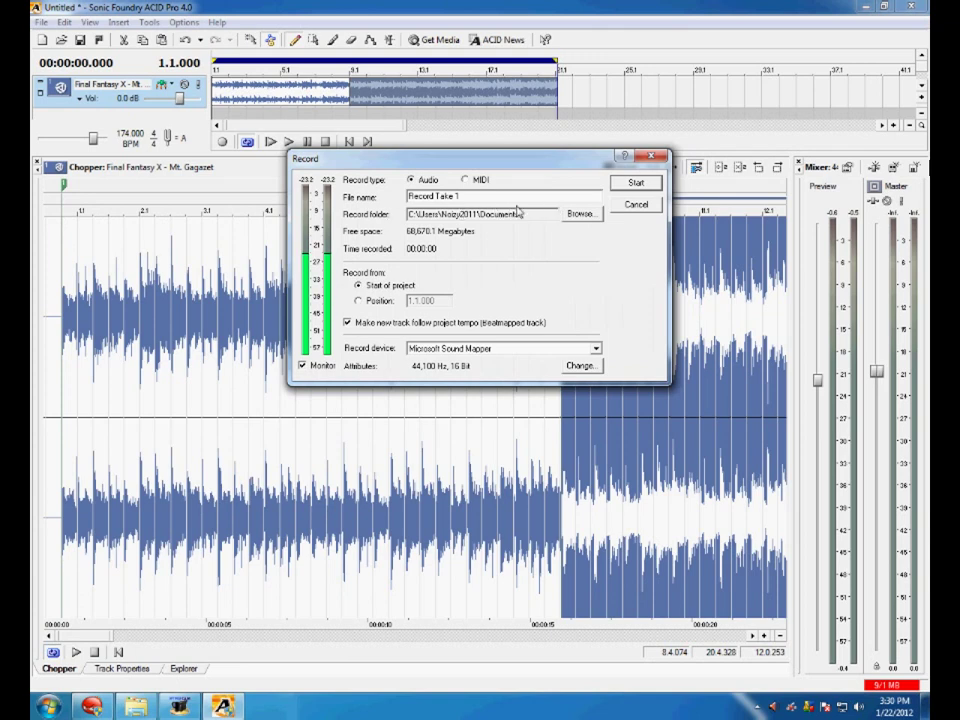
left_click(634, 209)
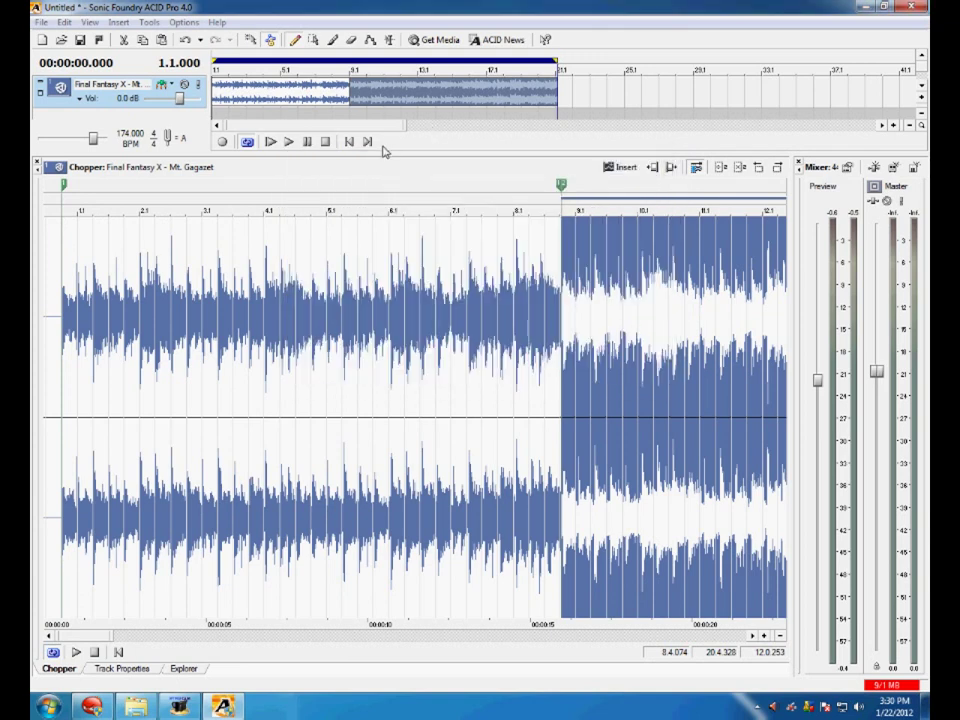
left_click(270, 142)
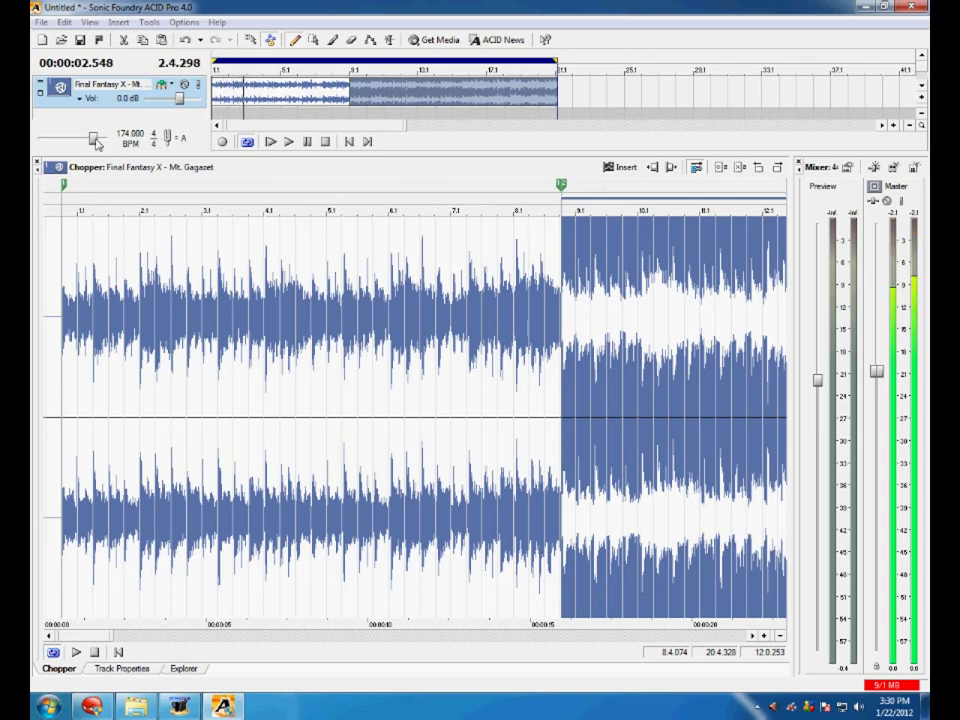
left_click_drag(96, 143, 154, 150)
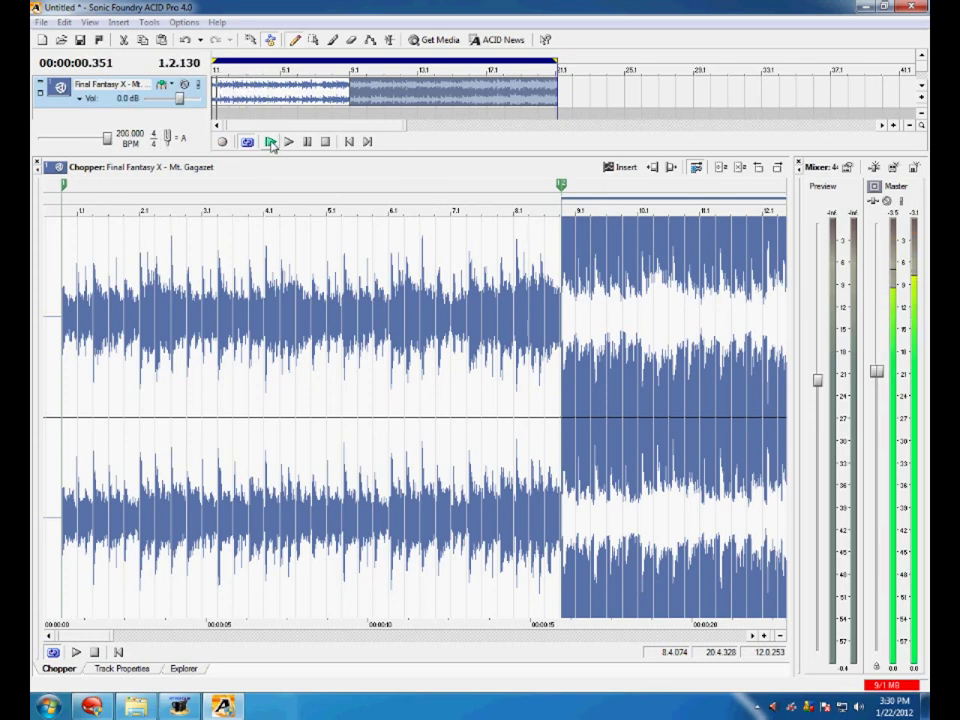
left_click_drag(877, 372, 881, 360)
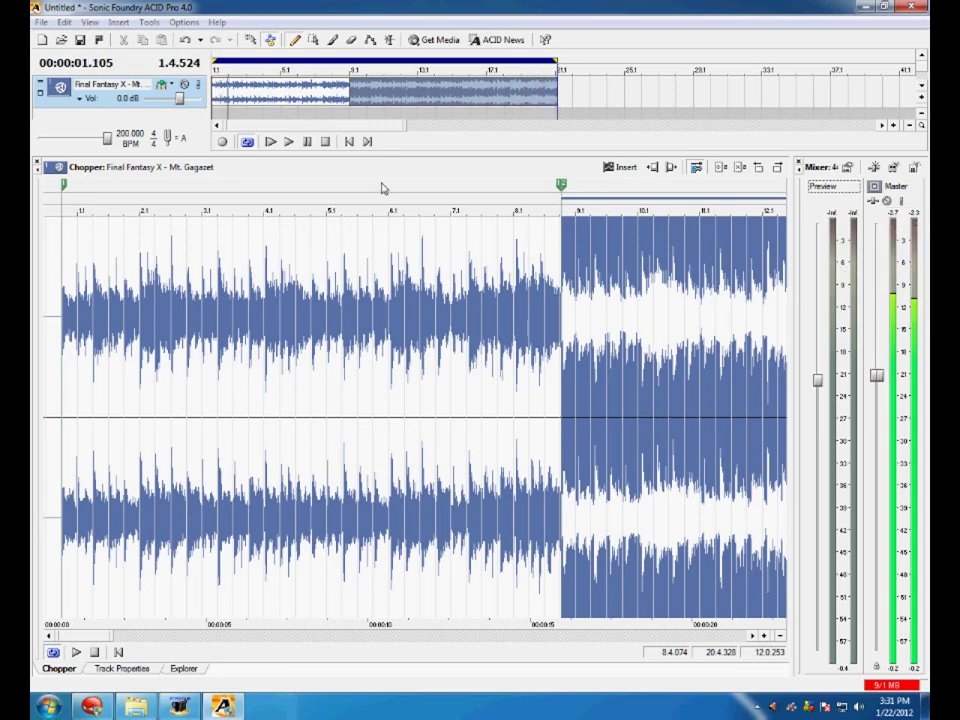
Add a volume envelope to the Mt. Gagazet event with its end pulled to -Inf dB, and play it back.
key("space")
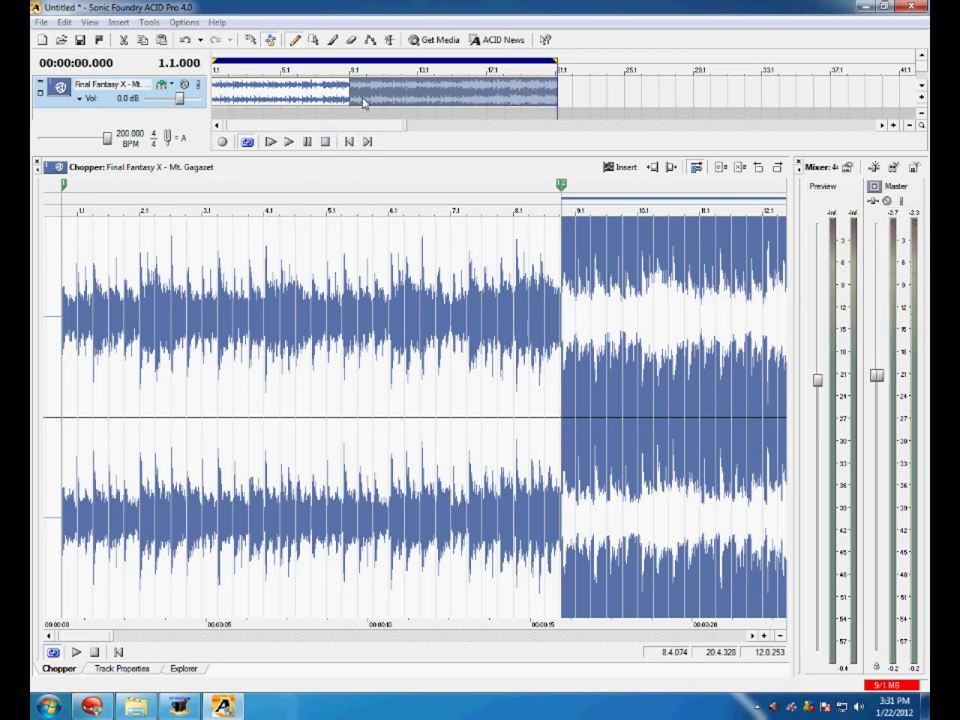
right_click(366, 100)
mouse_move(427, 265)
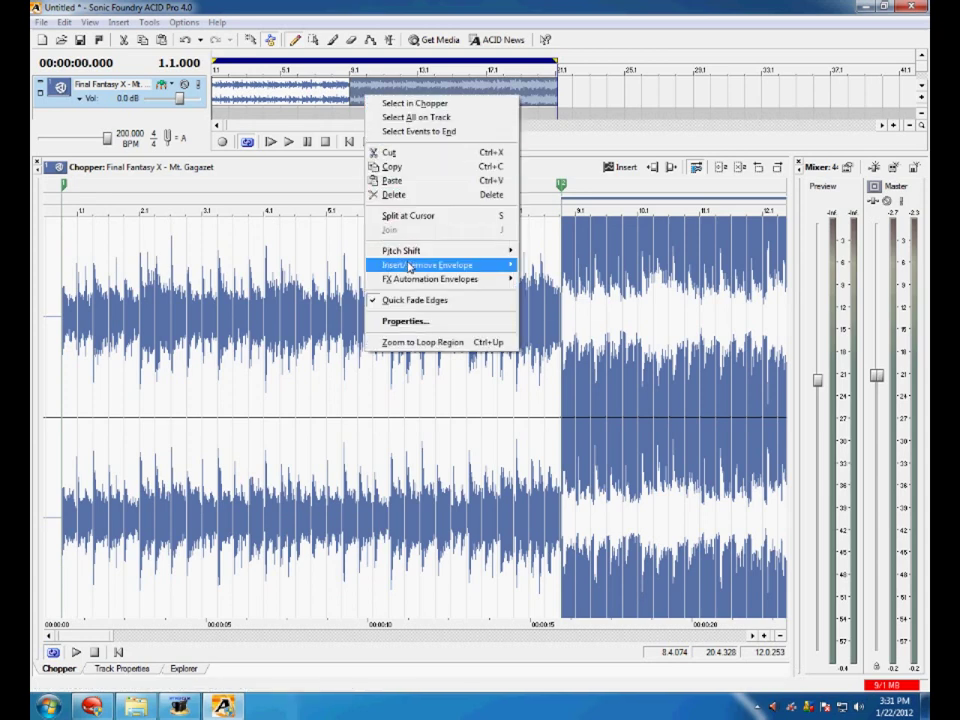
left_click(545, 265)
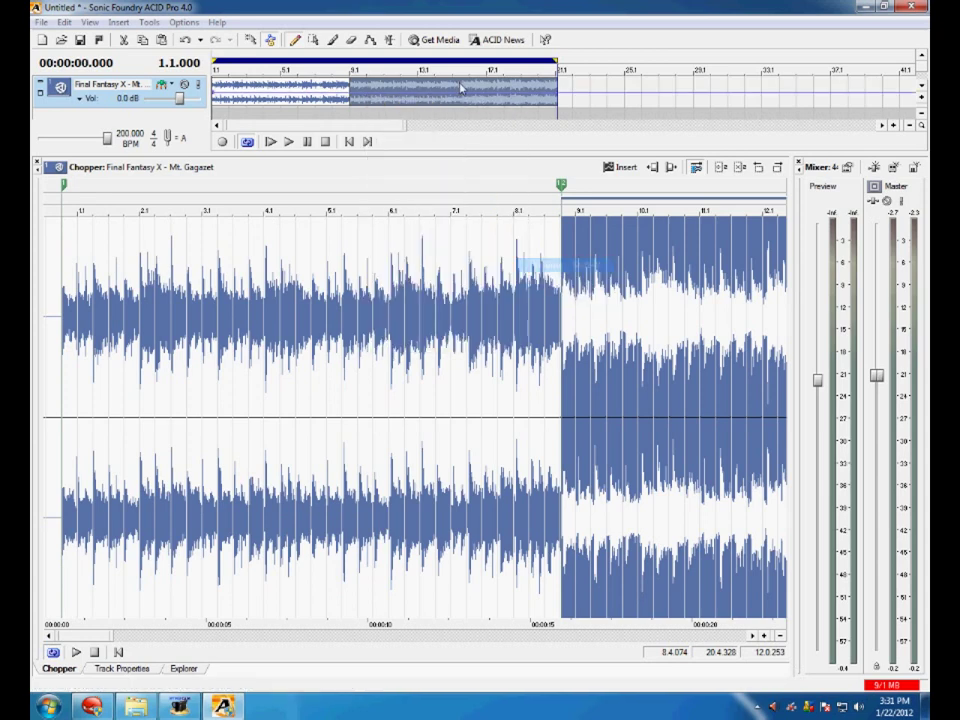
right_click(355, 100)
right_click(523, 95)
left_click(540, 97)
left_click_drag(528, 96, 543, 120)
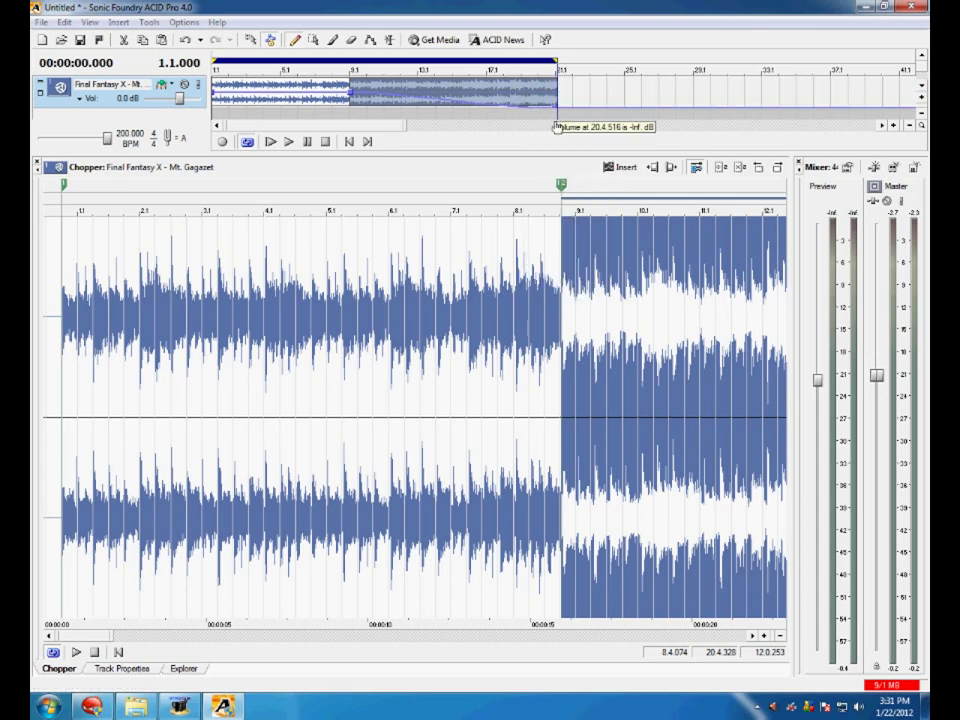
left_click(270, 141)
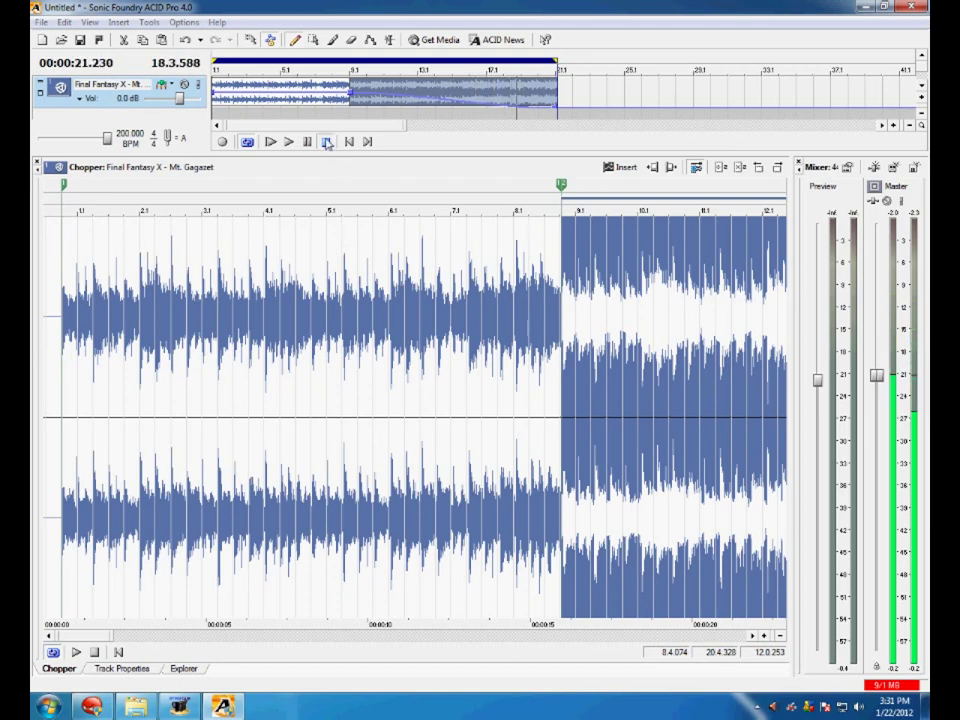
left_click(328, 143)
Add a point near the start of the volume envelope and preview the fade-in.
right_click(258, 98)
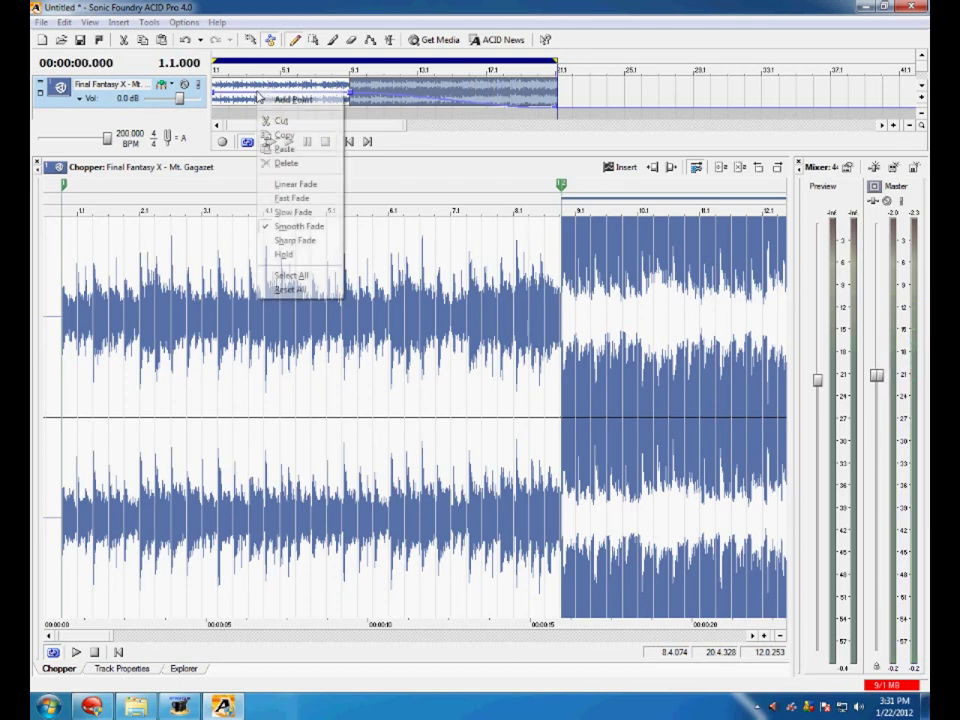
left_click(268, 99)
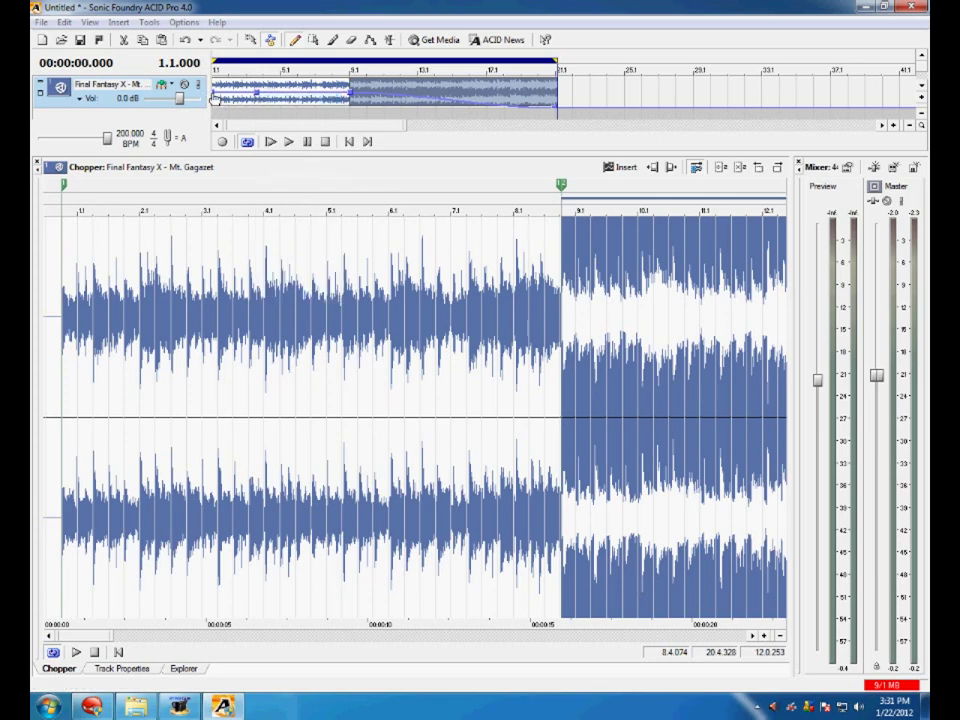
left_click(278, 145)
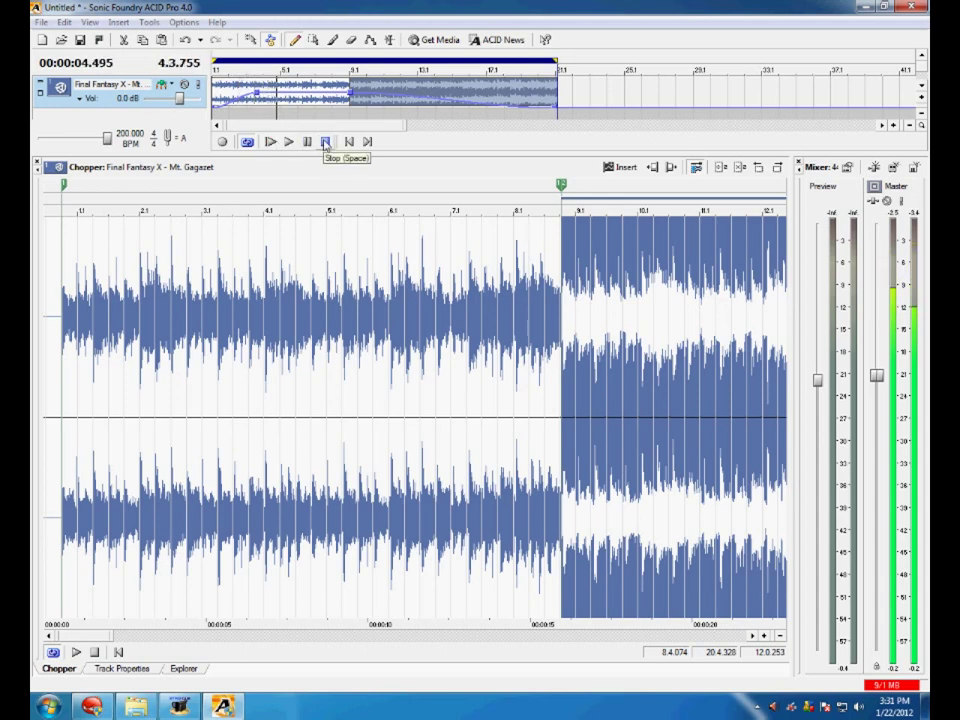
left_click(325, 143)
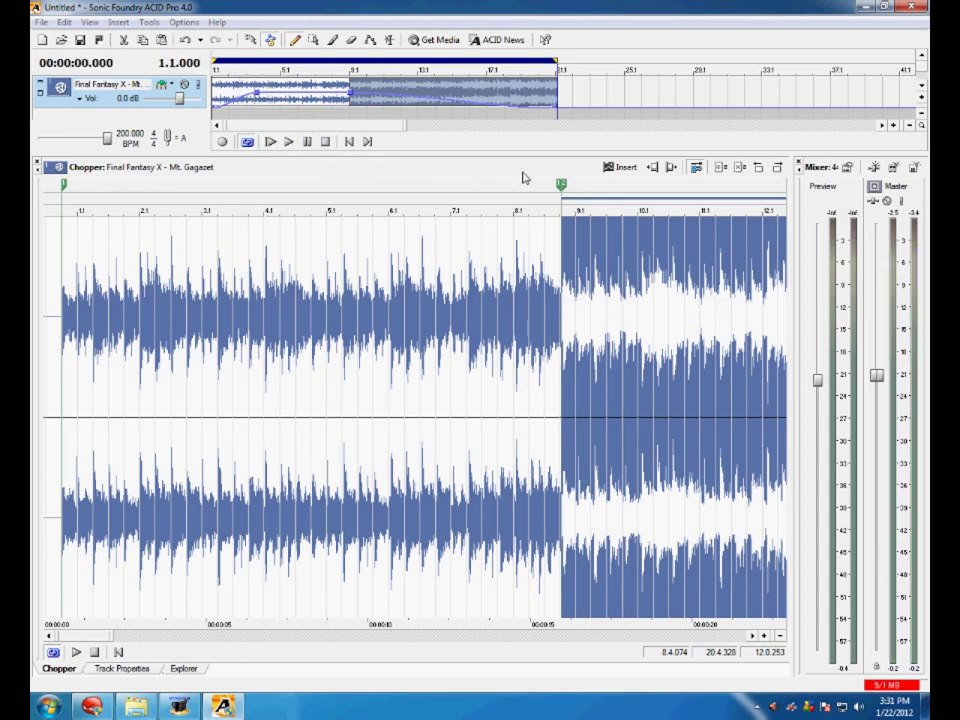
Choose Reverb in the master's Plug-In Chooser and confirm the effect chain with OK.
left_click(873, 203)
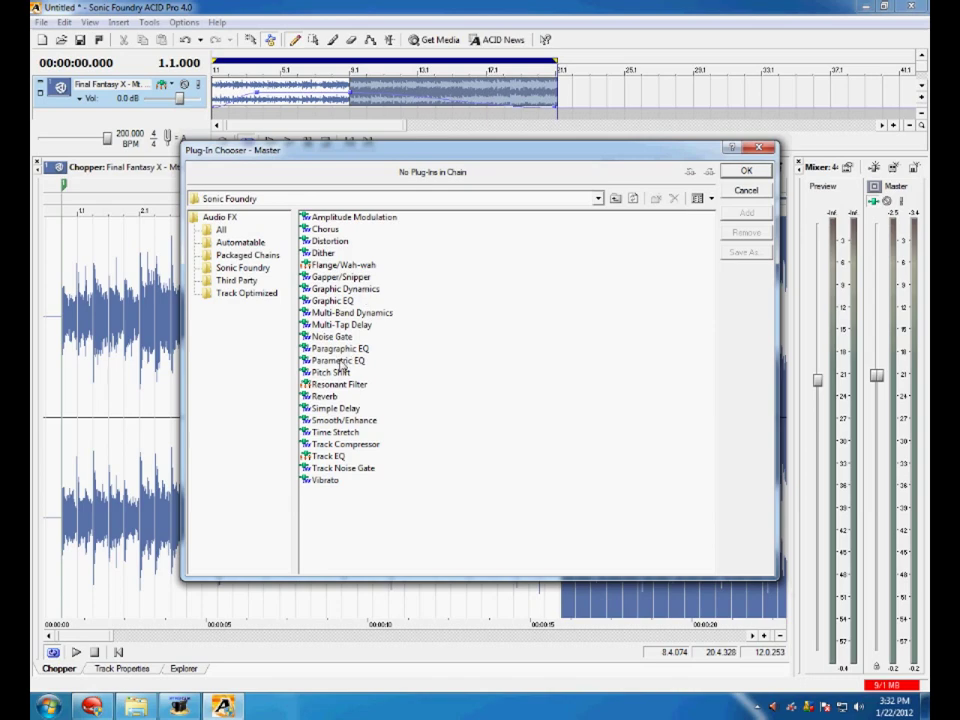
double_click(323, 397)
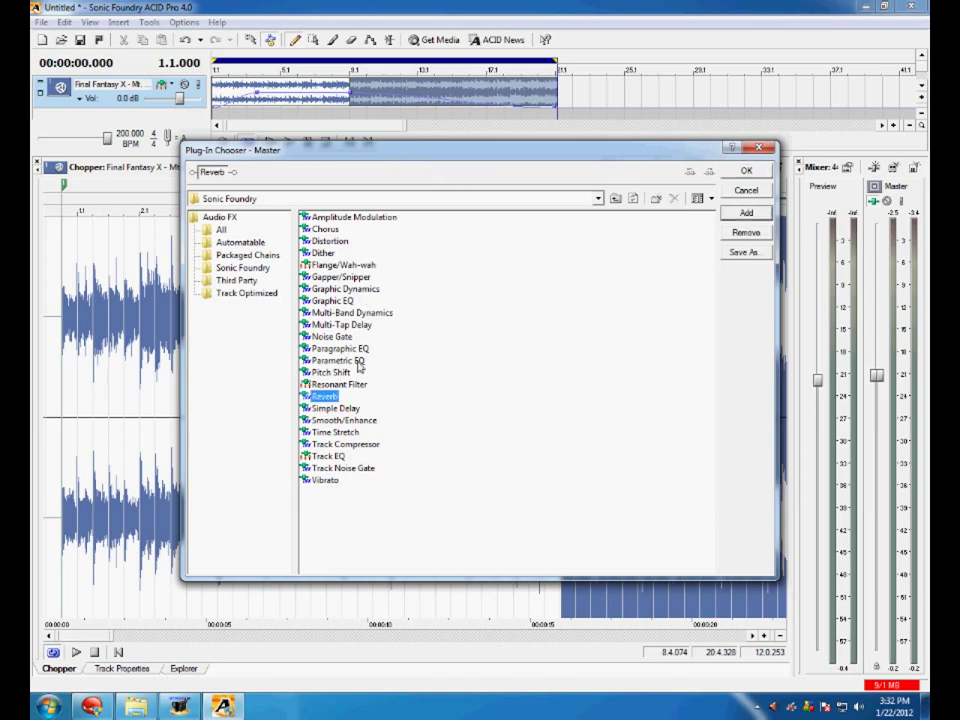
left_click(746, 174)
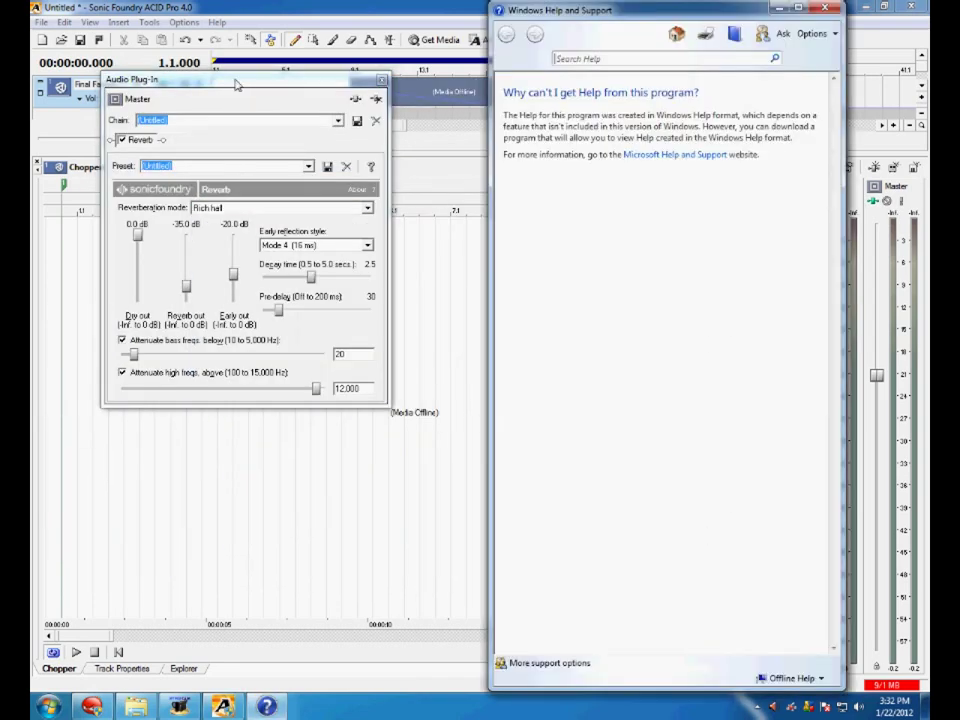
Dock the Reverb window, select the [Sys] Cathedral preset with Warm space mode, and play.
mouse_move(236, 81)
left_mouse_down()
mouse_move(195, 209)
mouse_move(172, 185)
left_mouse_up()
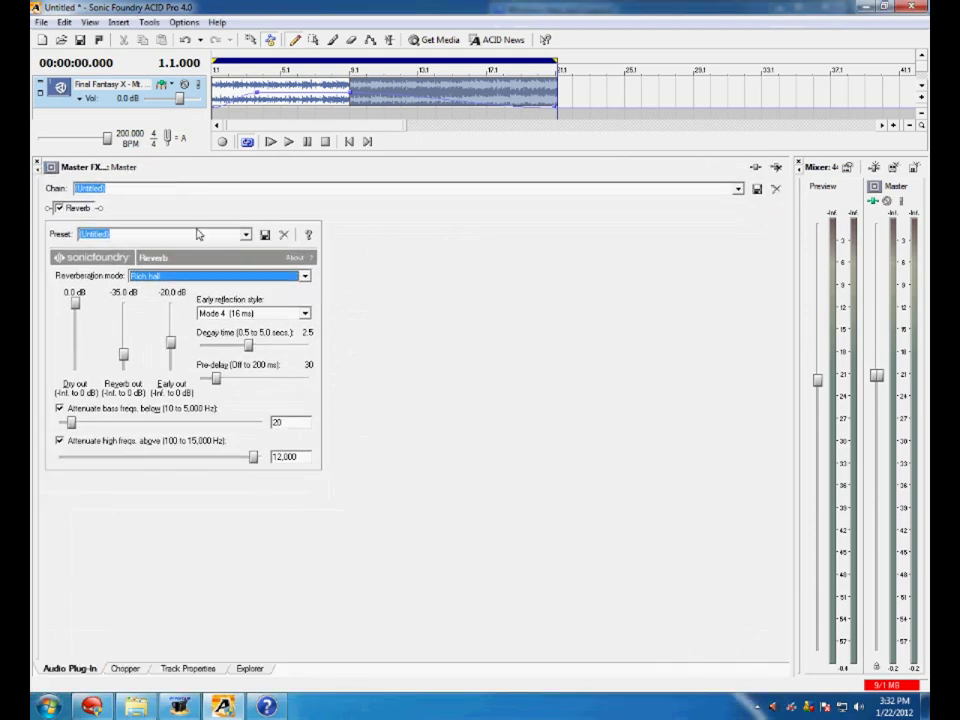
left_click(246, 235)
left_click(227, 268)
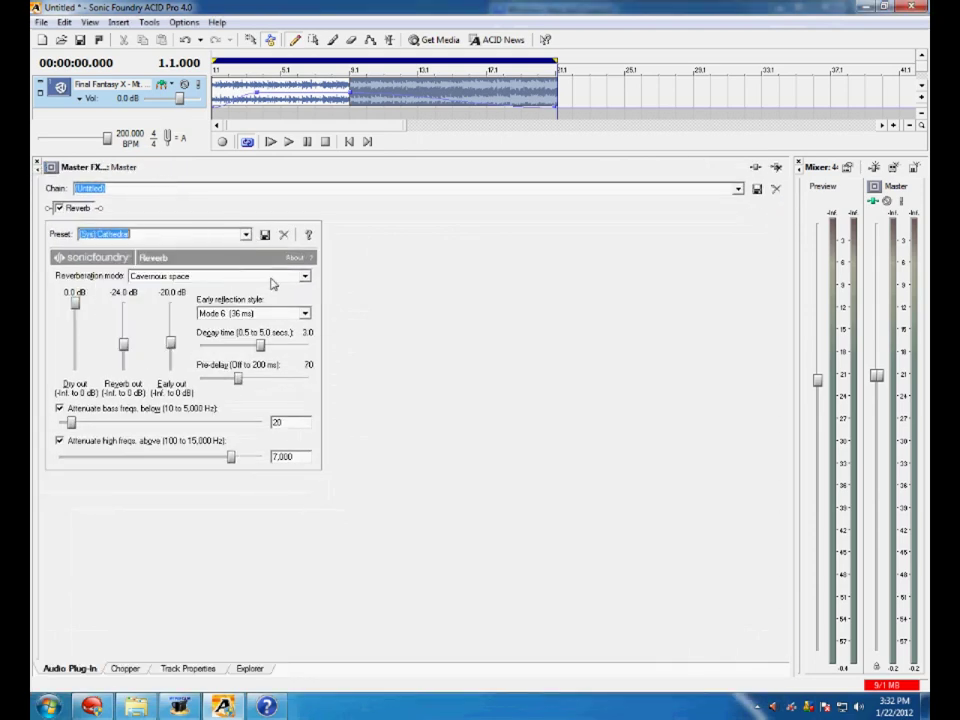
left_click(305, 276)
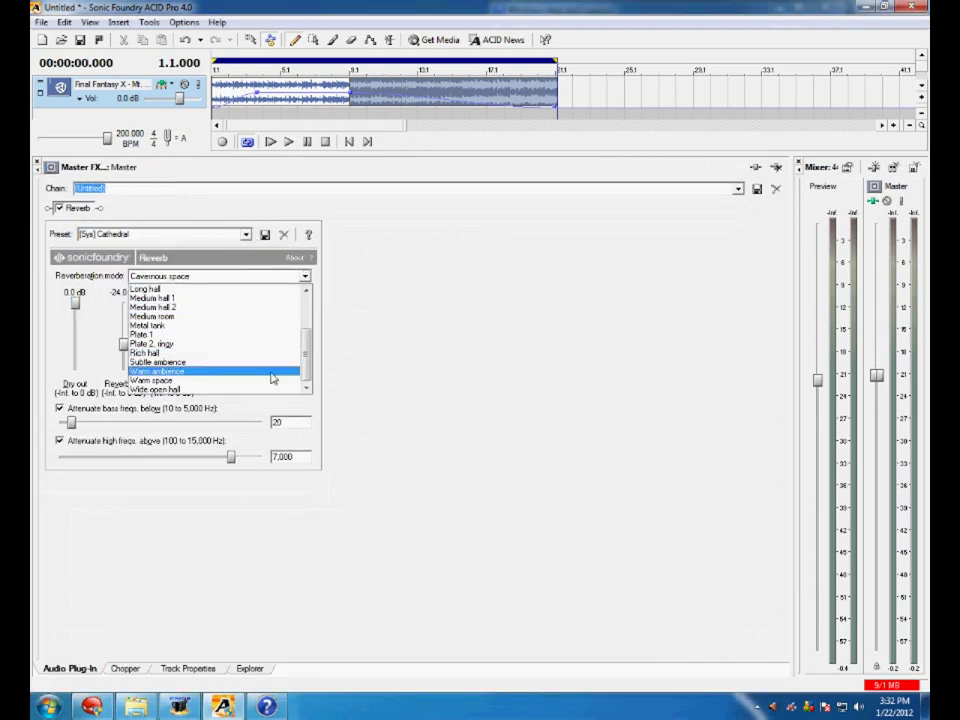
left_click(268, 374)
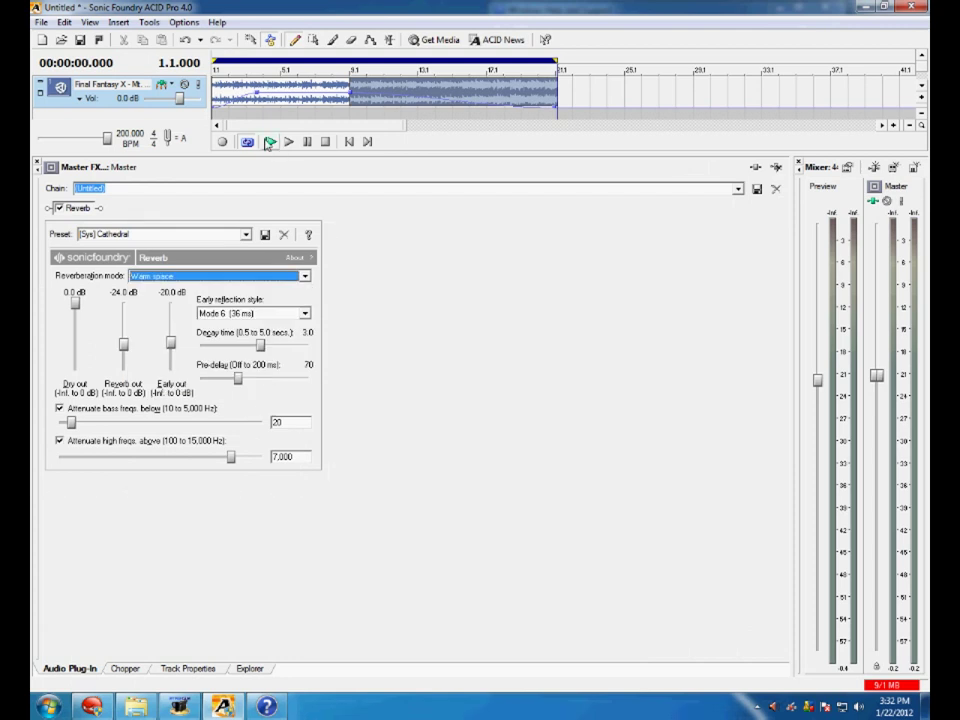
left_click(268, 143)
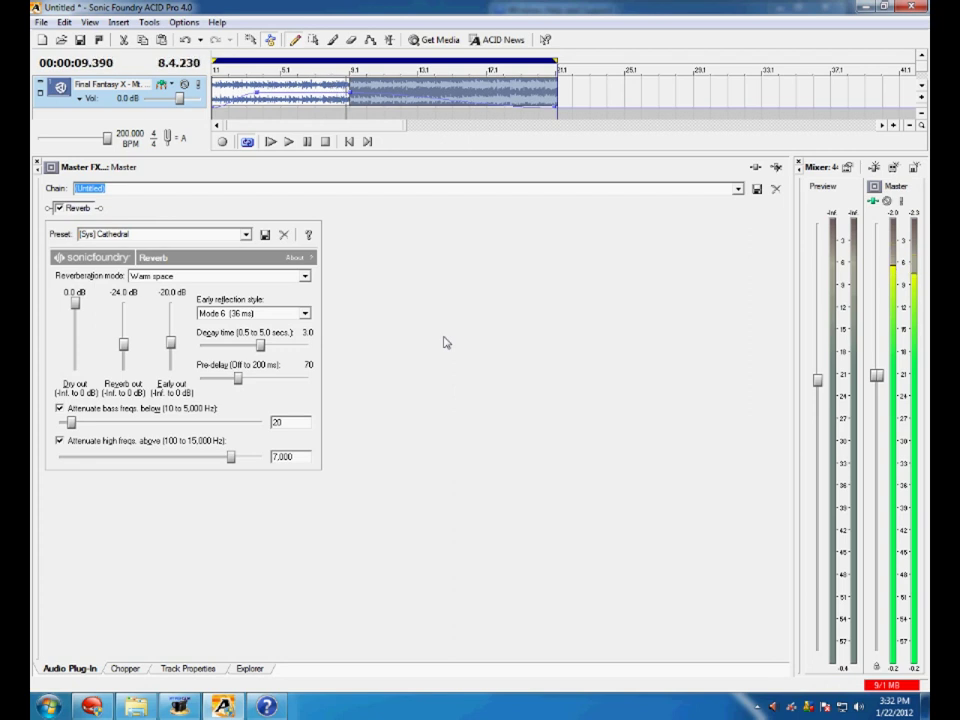
Reset the project tempo to the track's original 124.935 BPM.
right_click(62, 90)
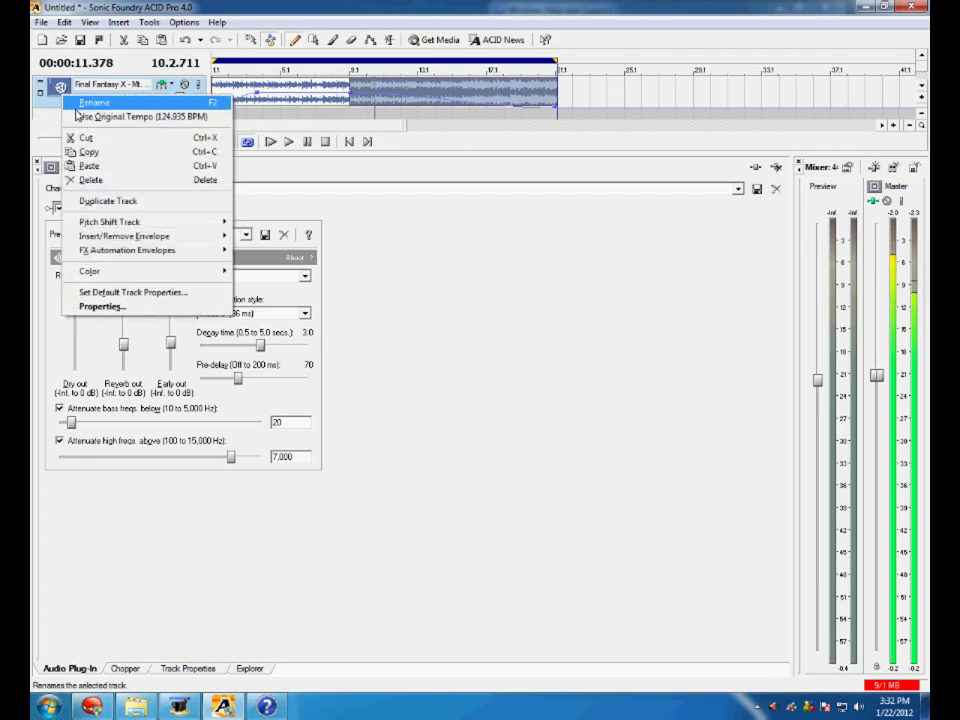
left_click(120, 116)
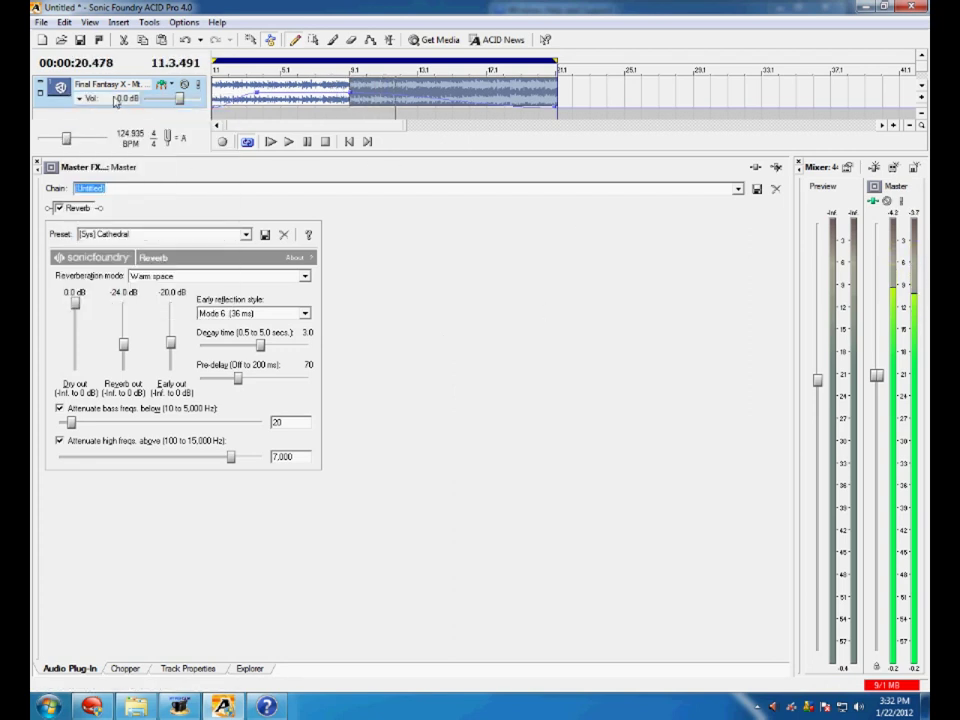
right_click(62, 88)
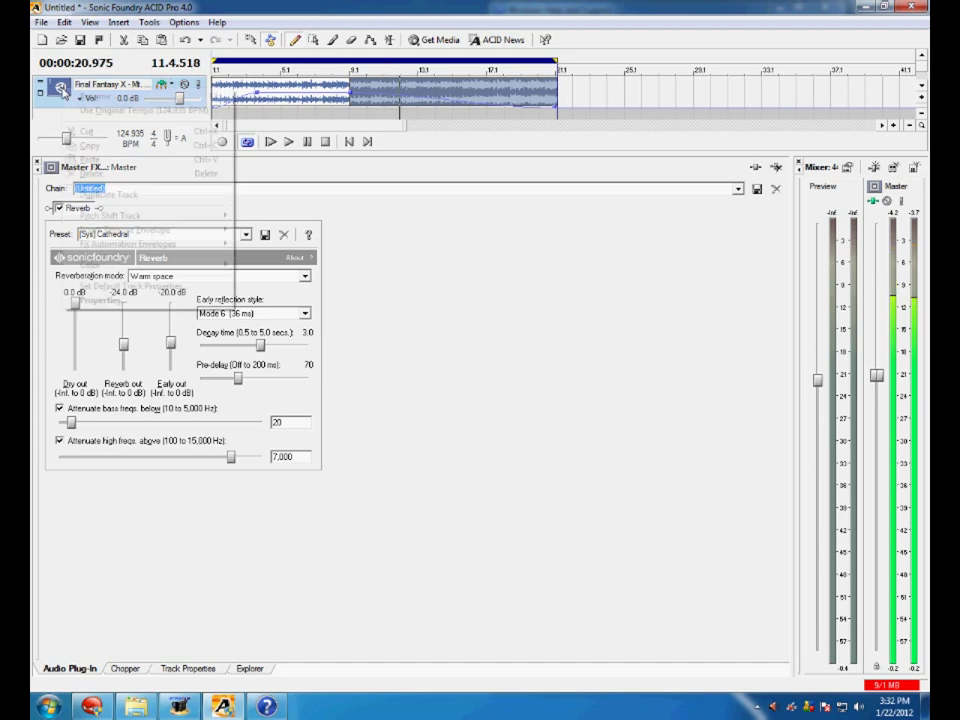
left_click(392, 265)
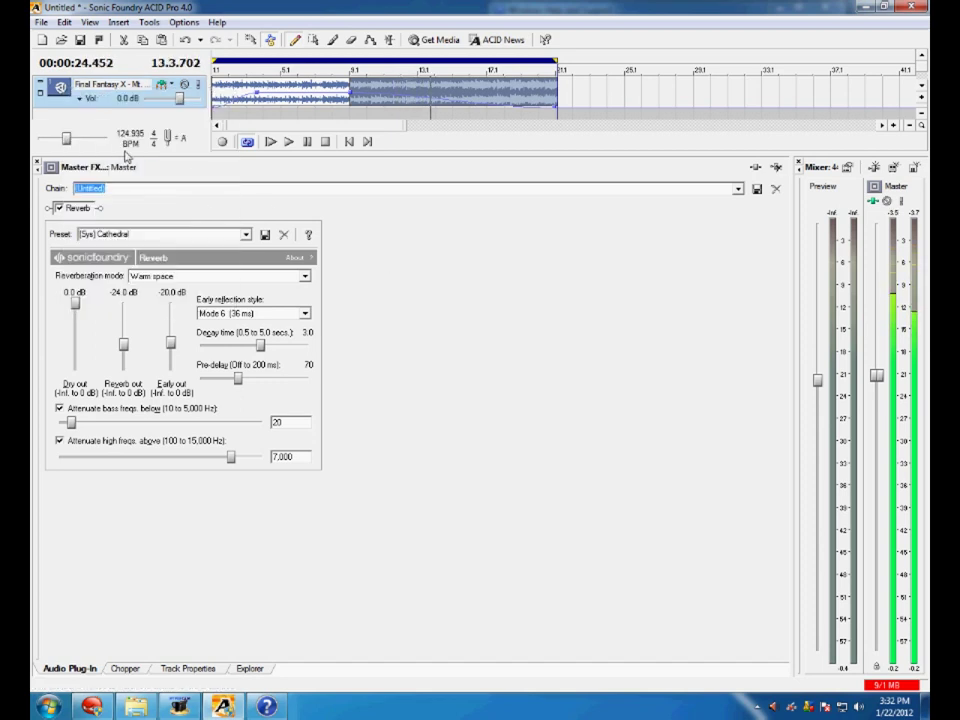
Set the tempo to 150 BPM, restart playback, and bring back the Chopper view.
left_click_drag(66, 138, 81, 140)
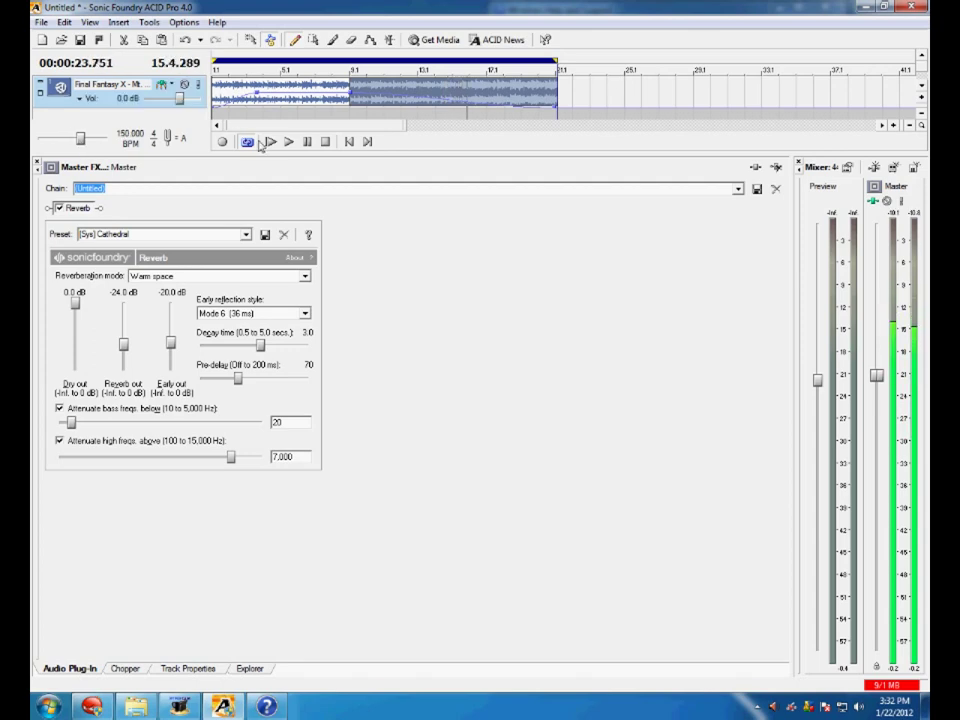
left_click(271, 142)
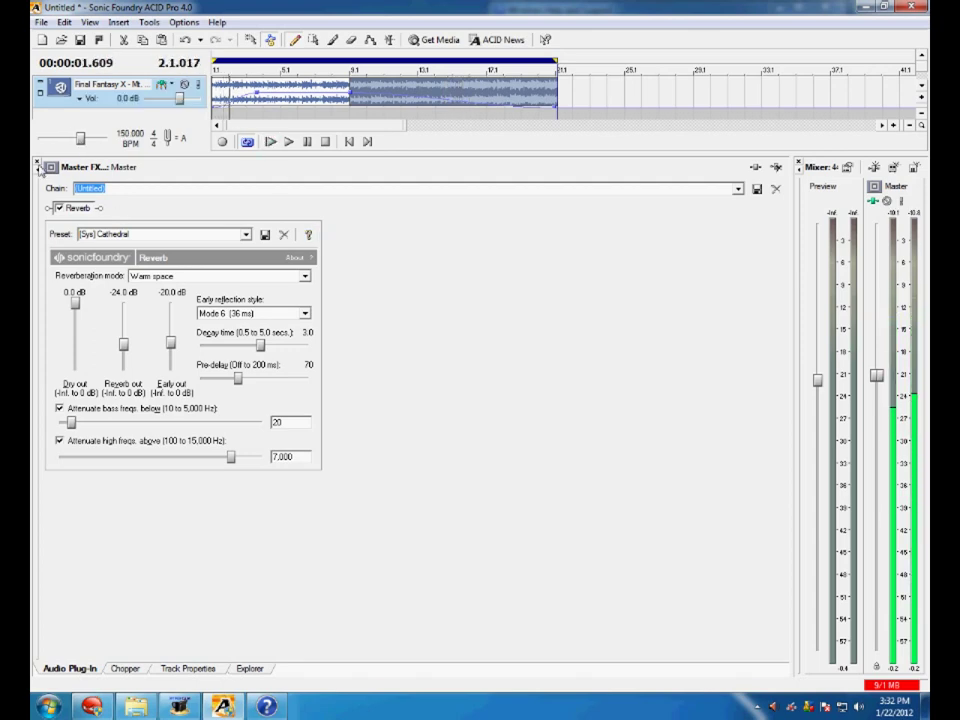
key("alt+2")
key("F1")
left_click(826, 9)
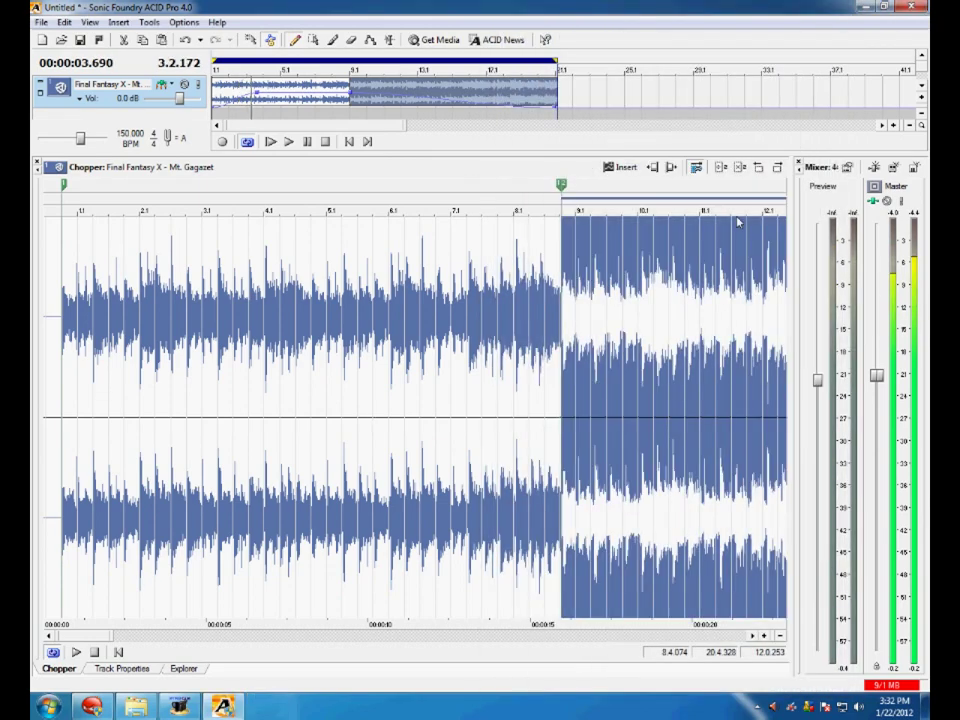
key("alt+Tab")
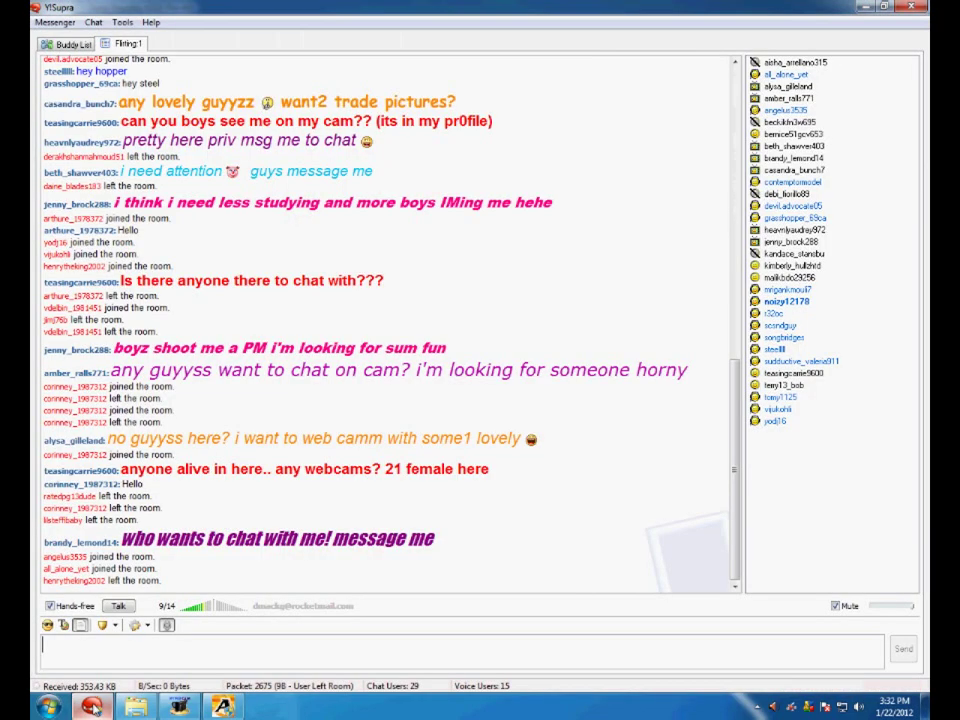
key("alt+Tab")
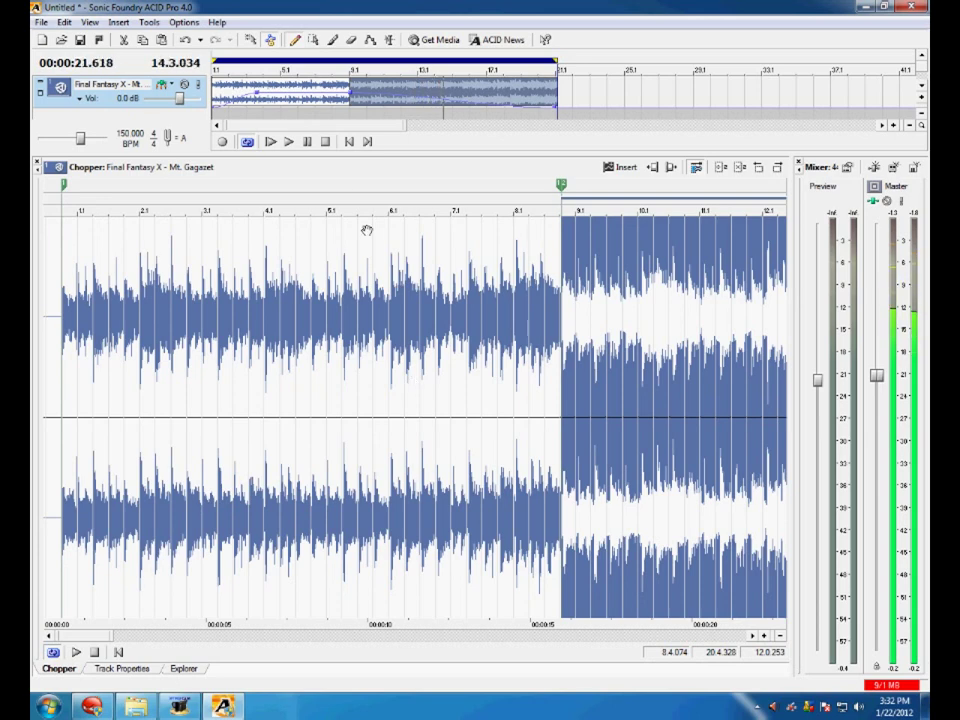
Stop playback and start Render to New Track, targeting the D: Music\Cut Music folder.
left_click(325, 142)
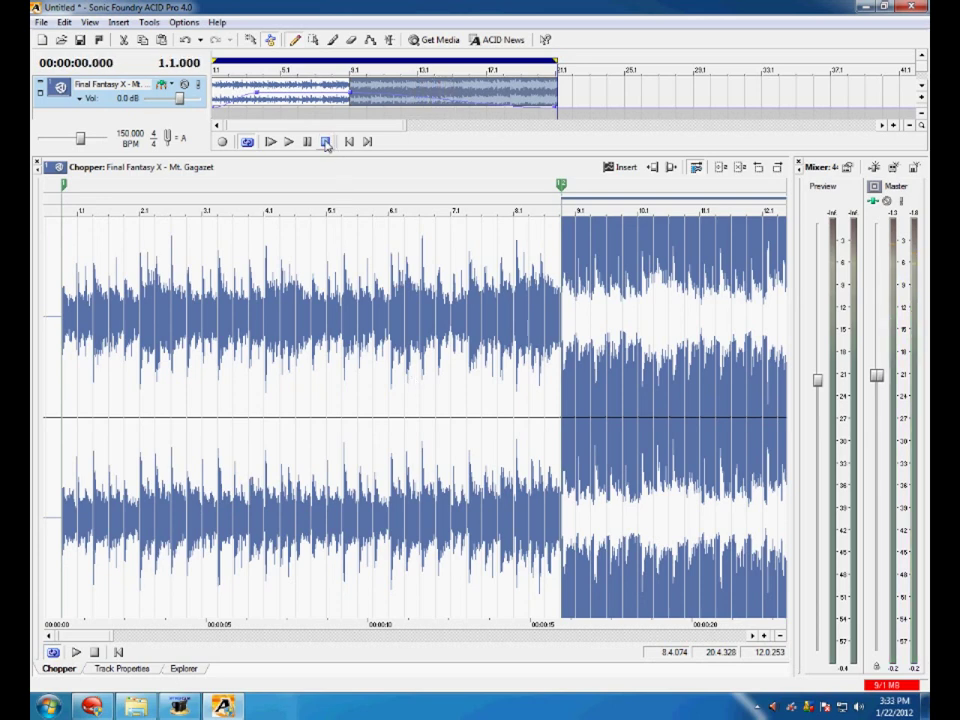
left_click(150, 22)
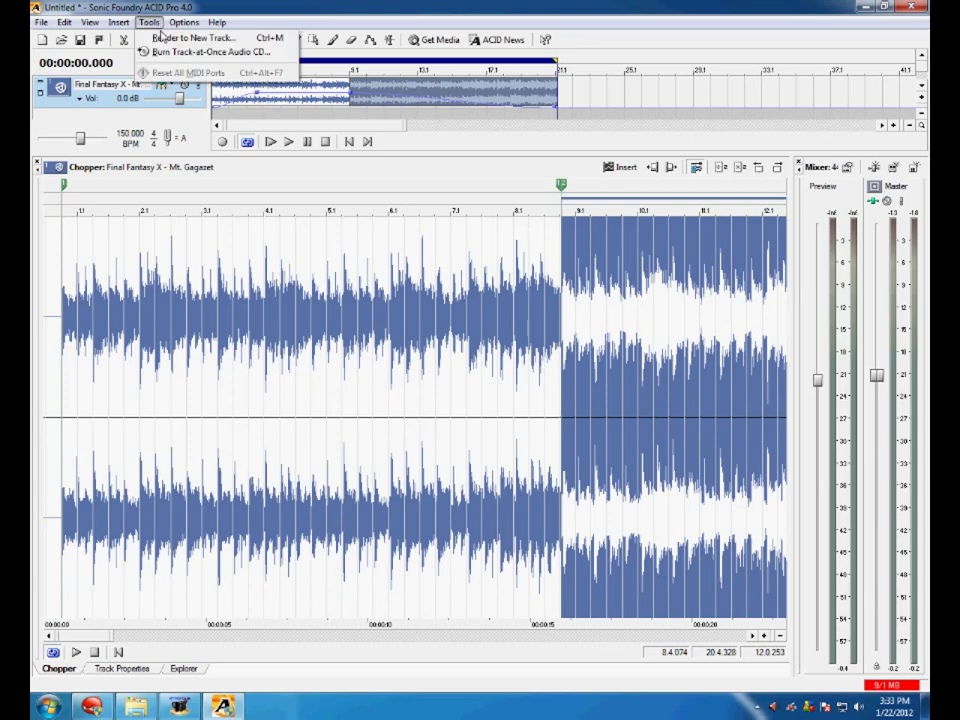
left_click(165, 37)
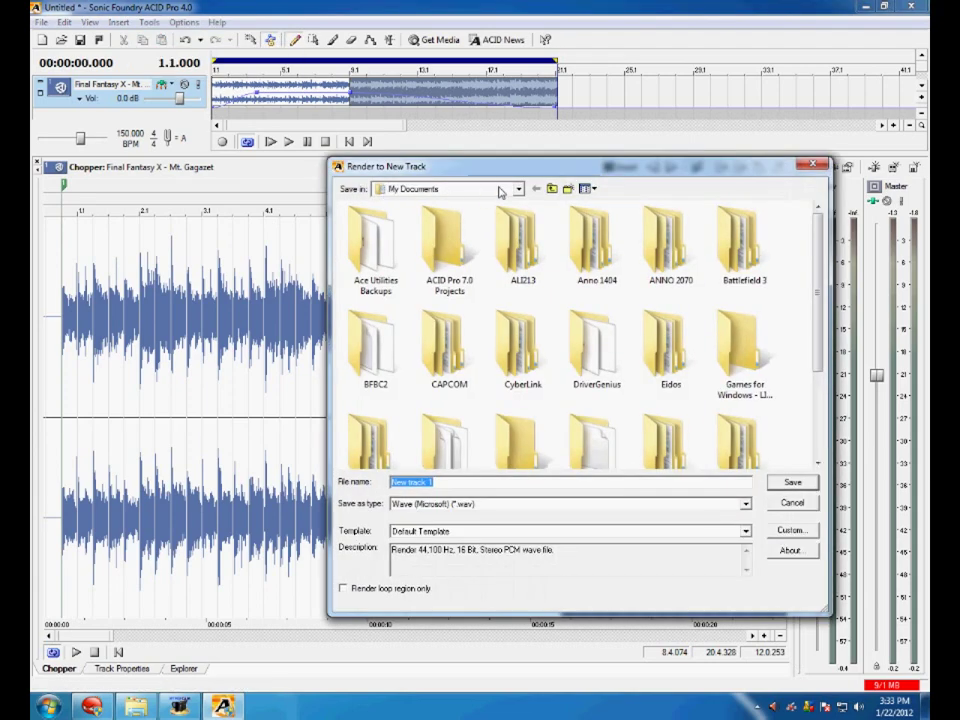
left_click(500, 190)
left_click(508, 306)
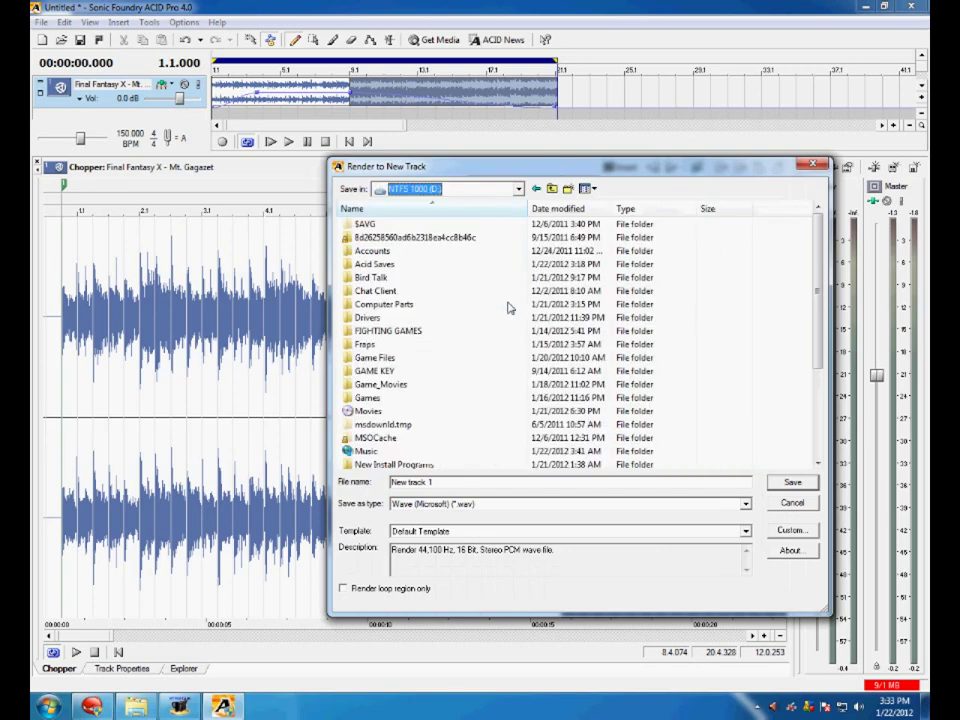
scroll(600, 360, "down", 1)
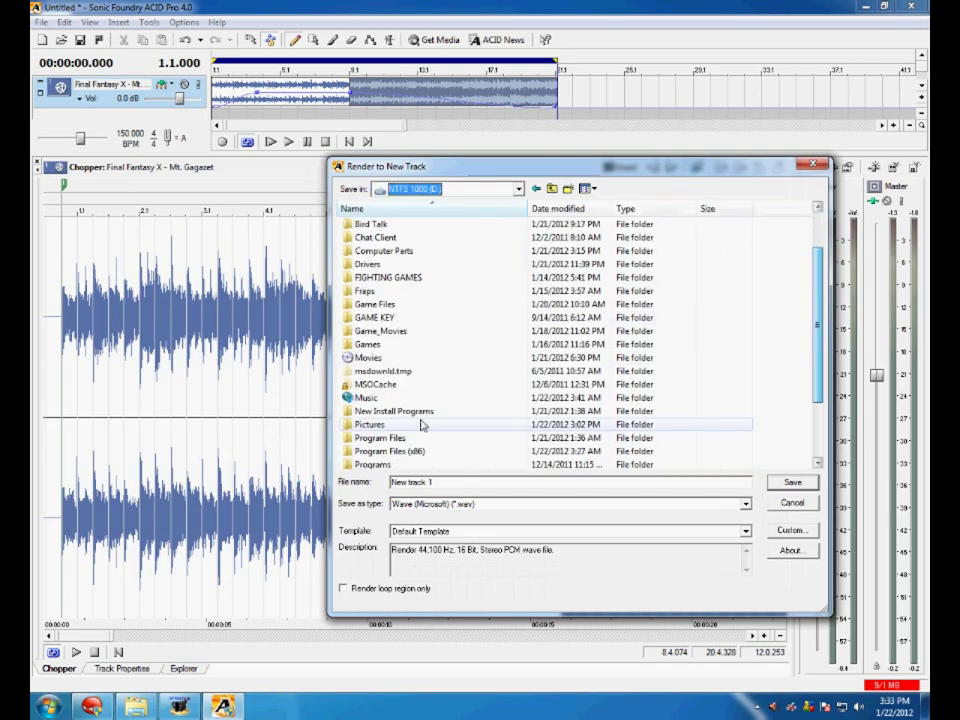
double_click(368, 397)
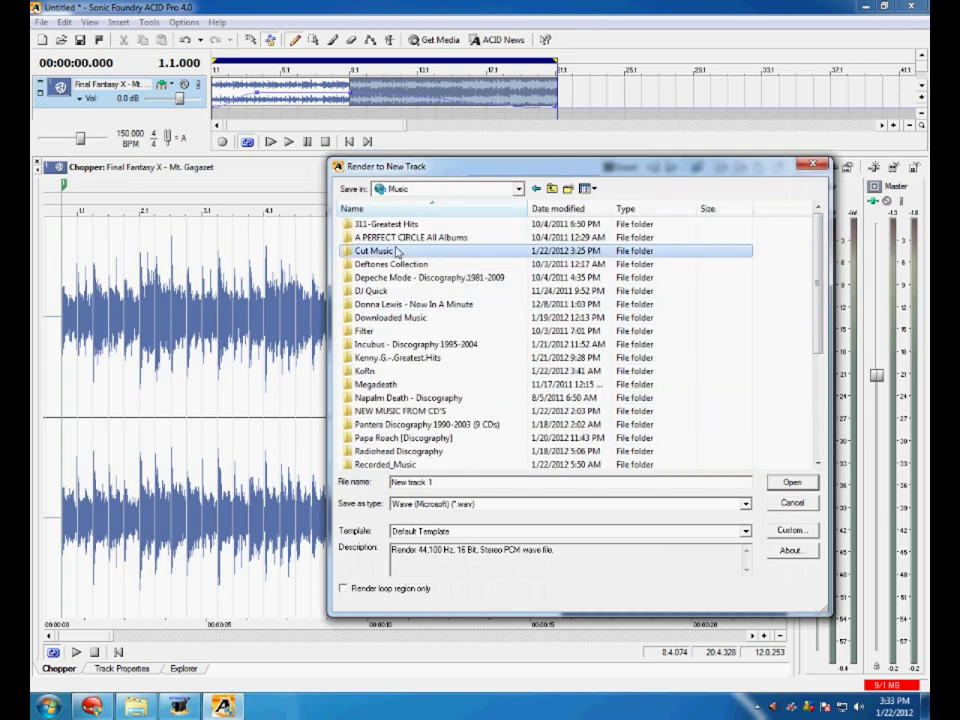
double_click(396, 251)
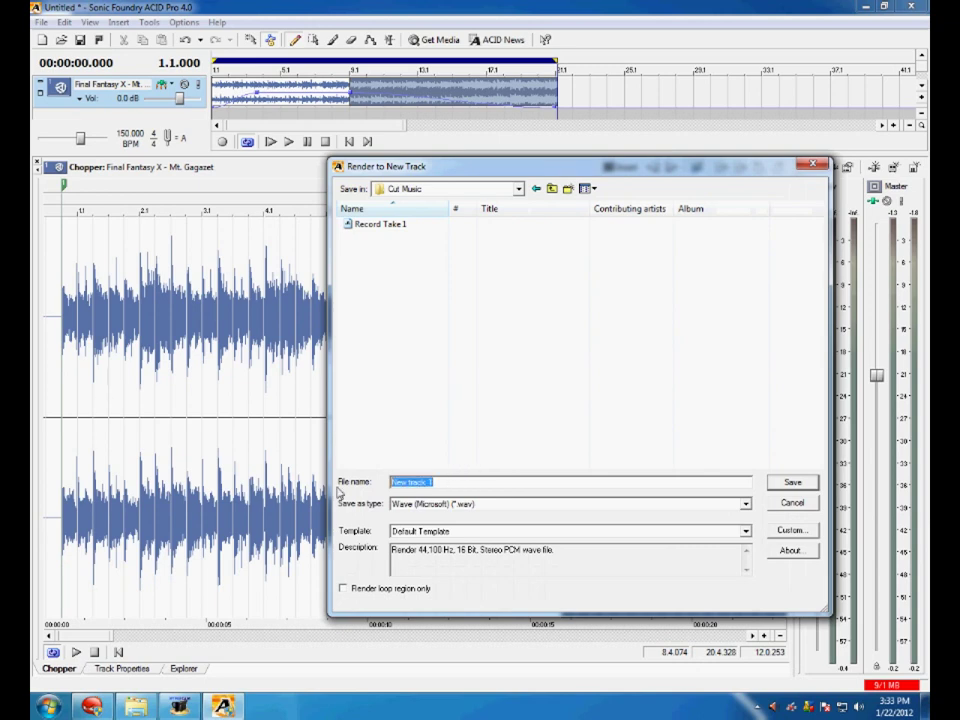
Name the file Trash, choose MP3 with the 320 Kbps template, and render.
type("Trash")
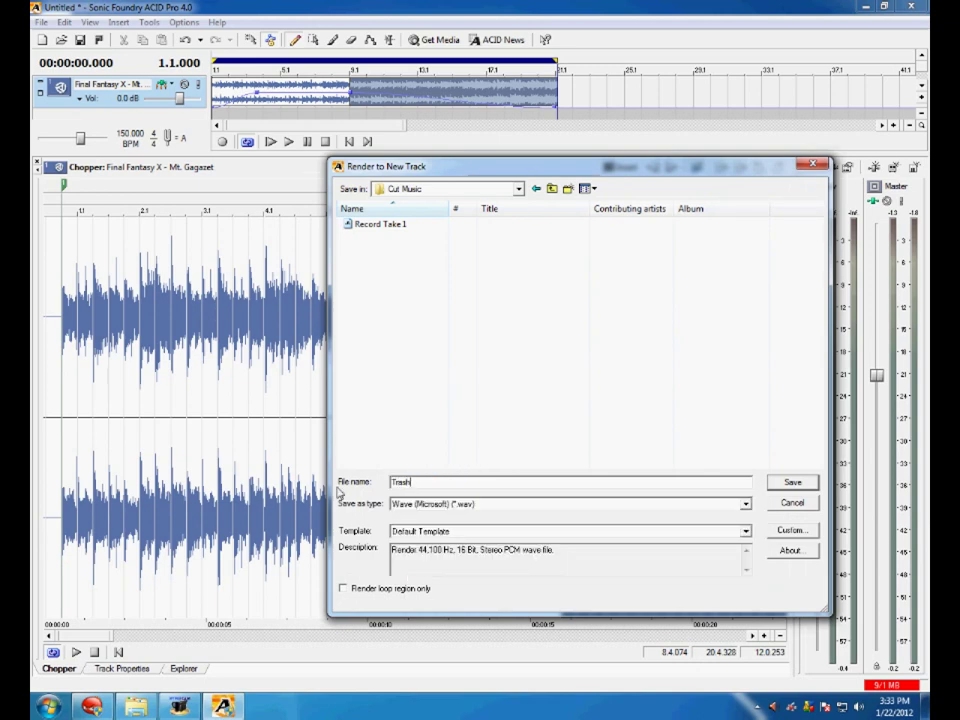
left_click(709, 505)
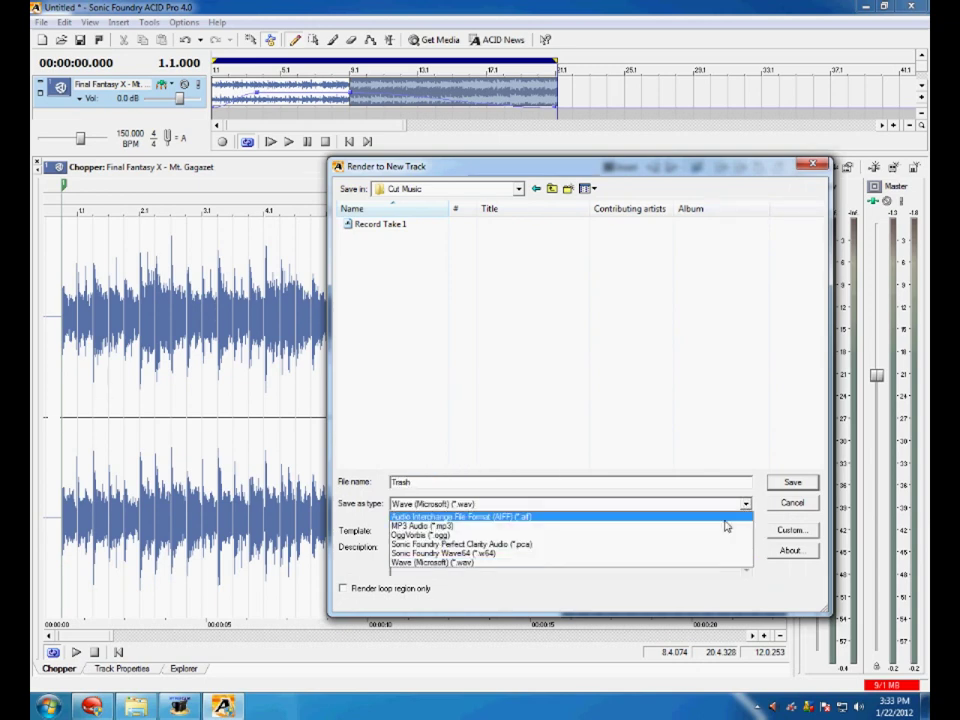
left_click(651, 530)
left_click(651, 531)
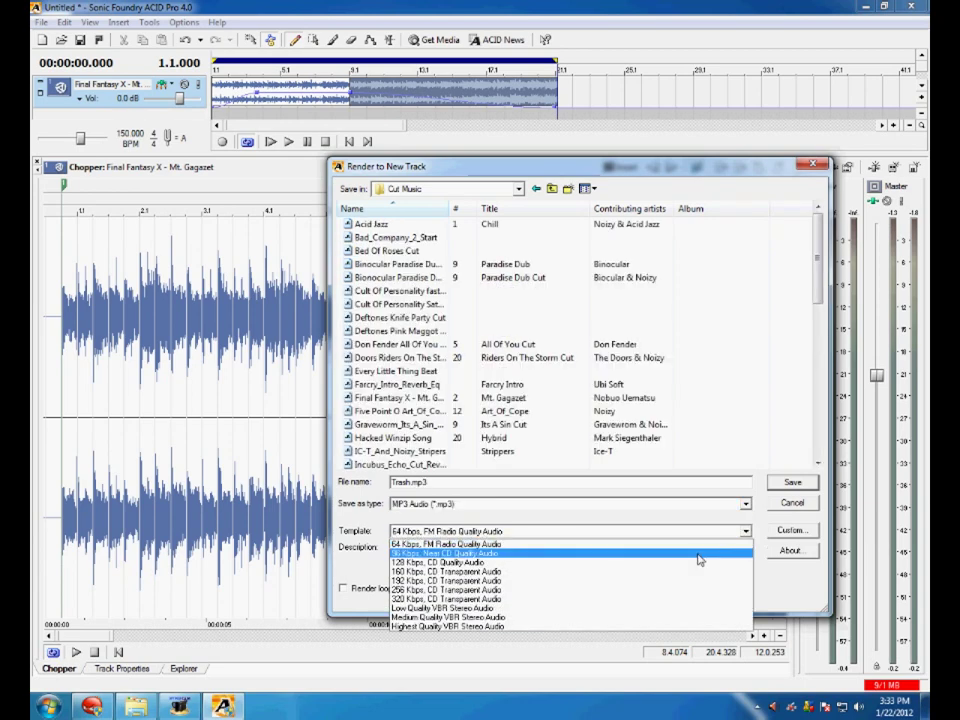
left_click(603, 599)
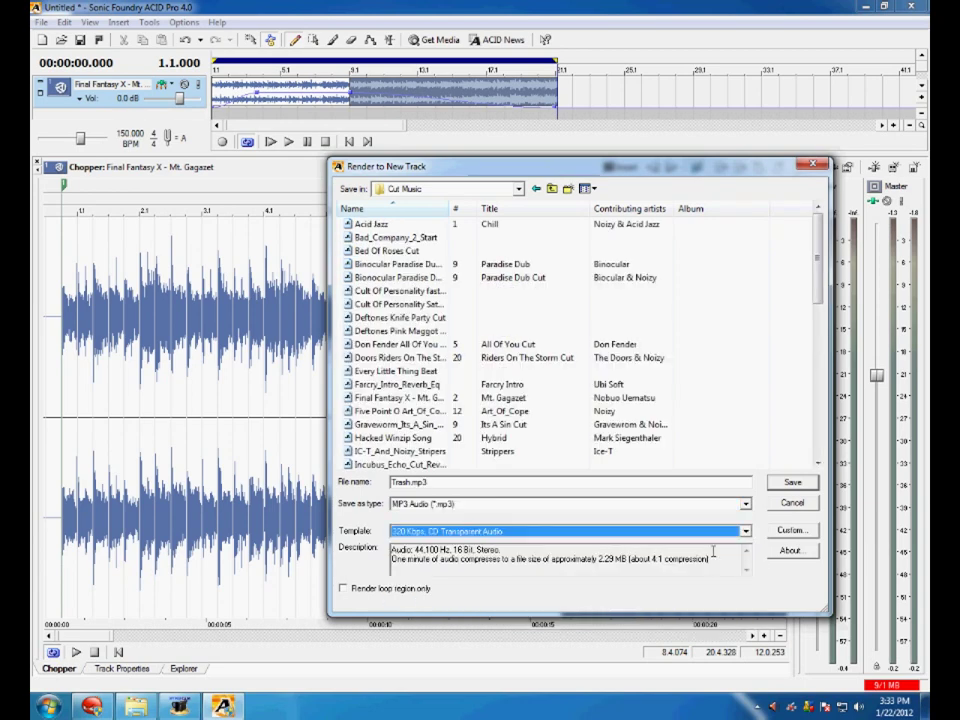
left_click(745, 532)
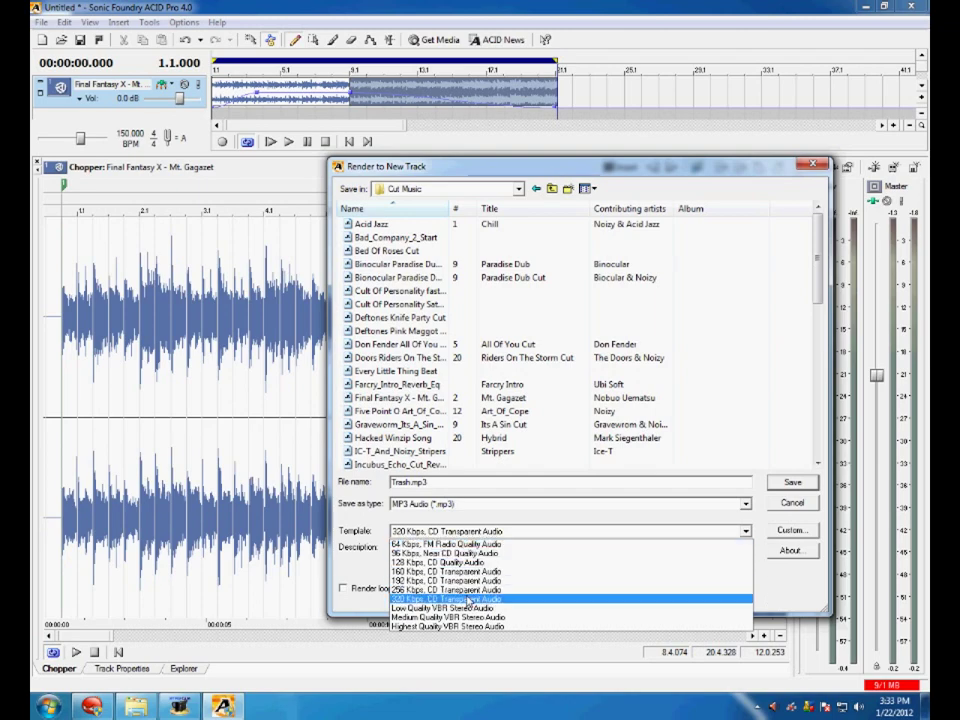
left_click(470, 598)
left_click(778, 484)
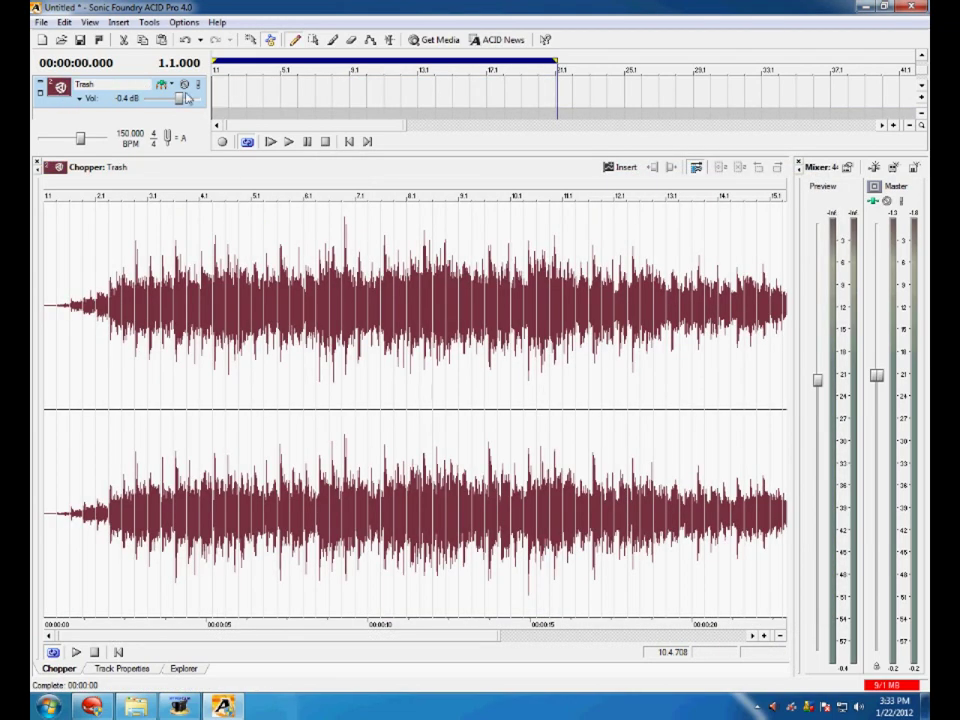
Cancel Save As, drag the splitter down to show both tracks, and preview Trash.
right_click(50, 96)
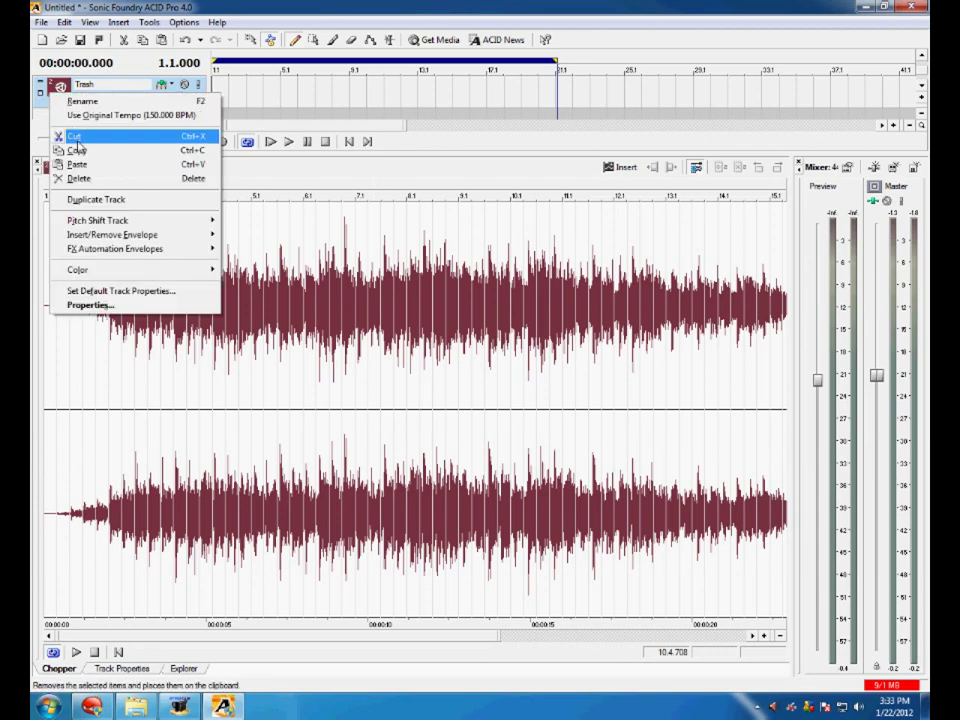
left_click(358, 155)
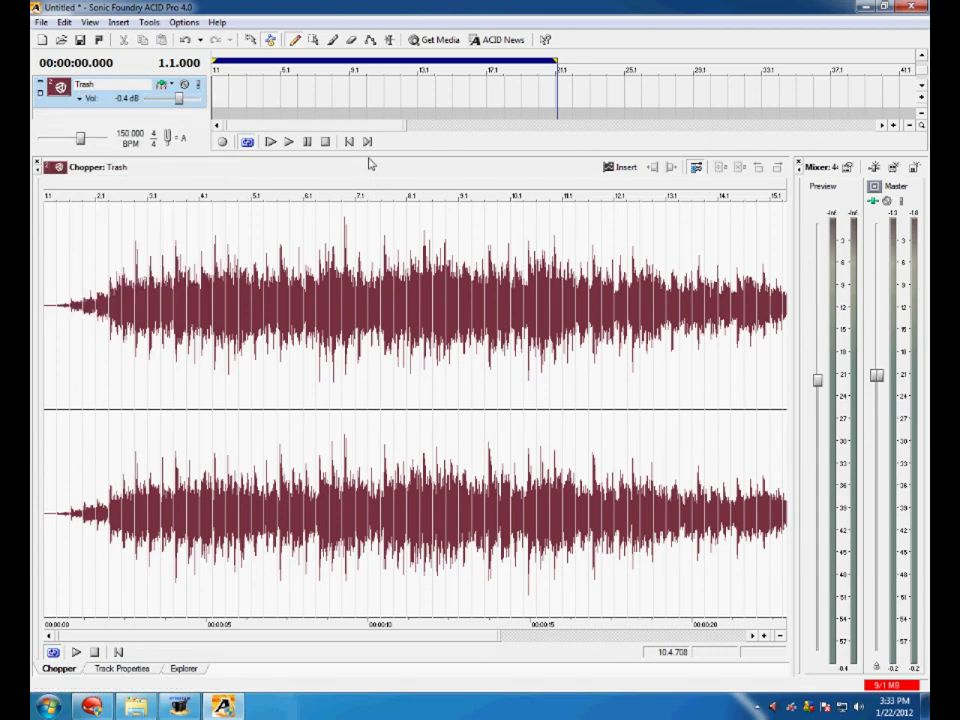
left_click(42, 22)
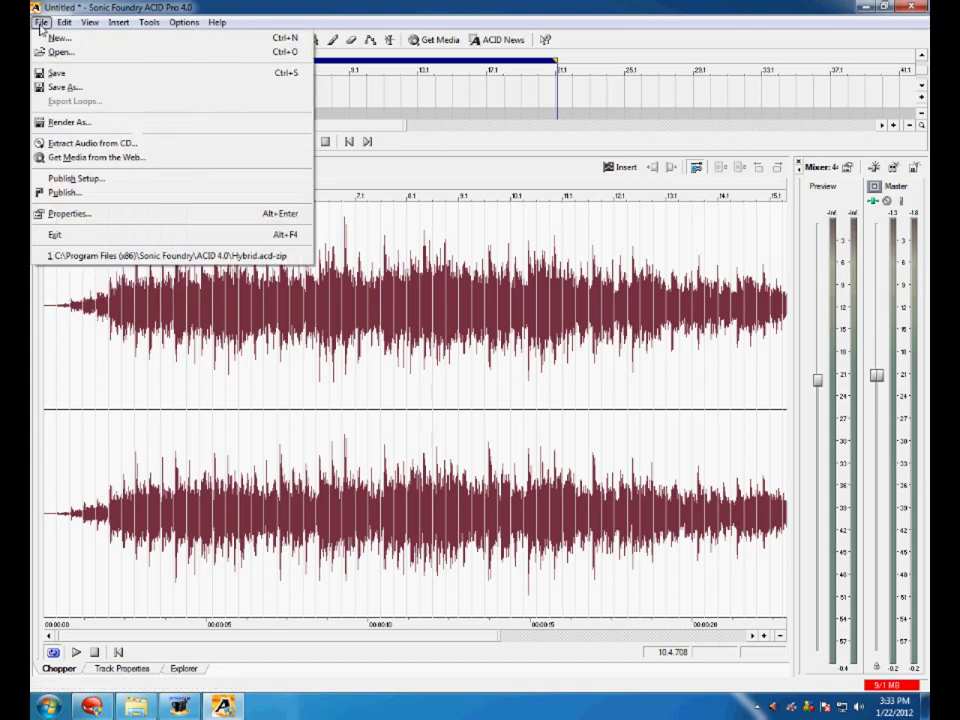
left_click(70, 84)
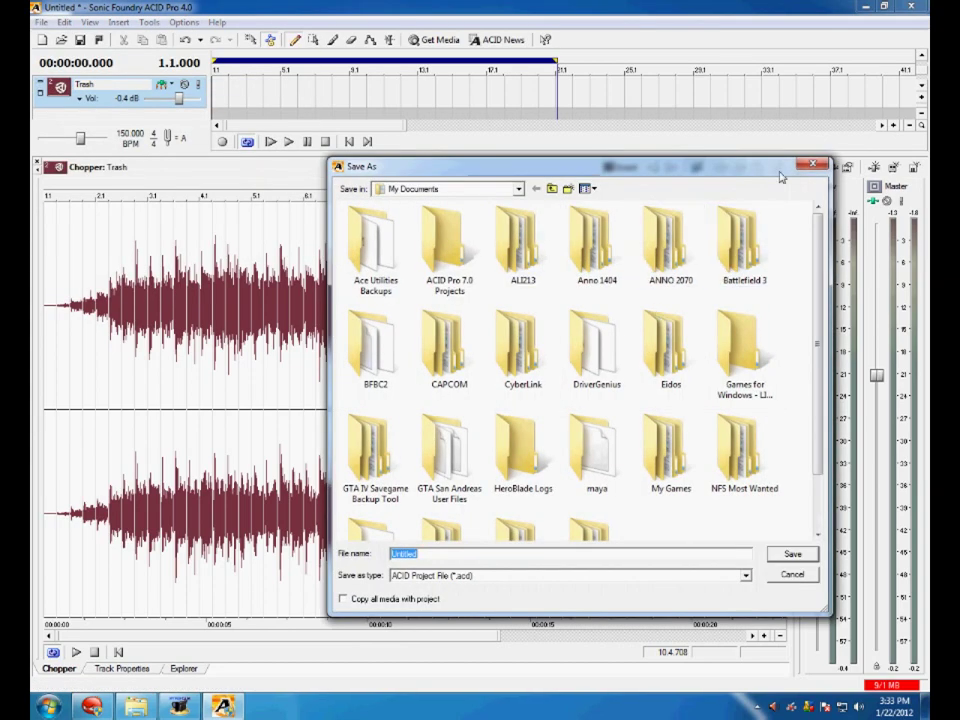
left_click(806, 166)
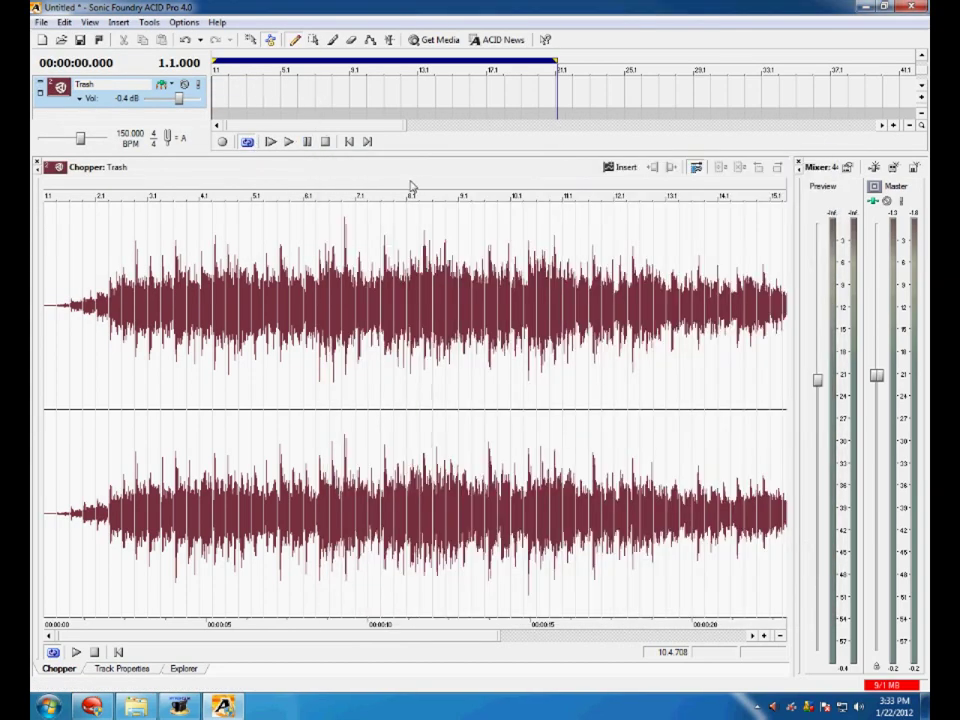
left_click_drag(418, 154, 419, 186)
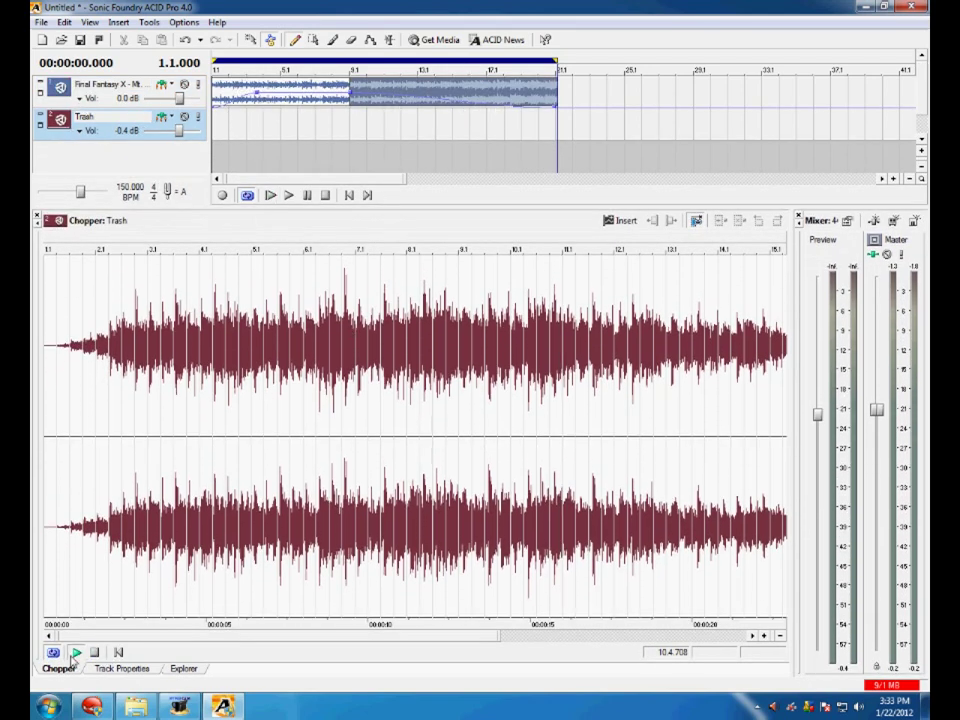
left_click(76, 652)
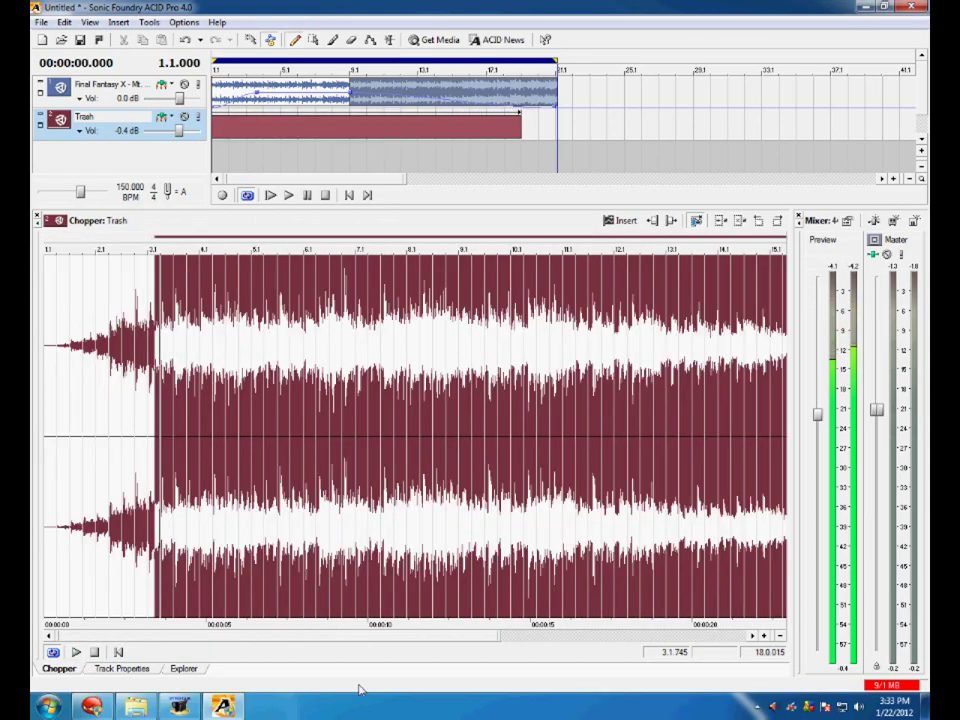
Select the entire Trash clip in the Chopper and copy it.
mouse_move(500, 630)
left_mouse_down()
mouse_move(739, 630)
mouse_move(711, 630)
left_mouse_up()
left_click_drag(113, 538, 44, 538)
right_click(268, 428)
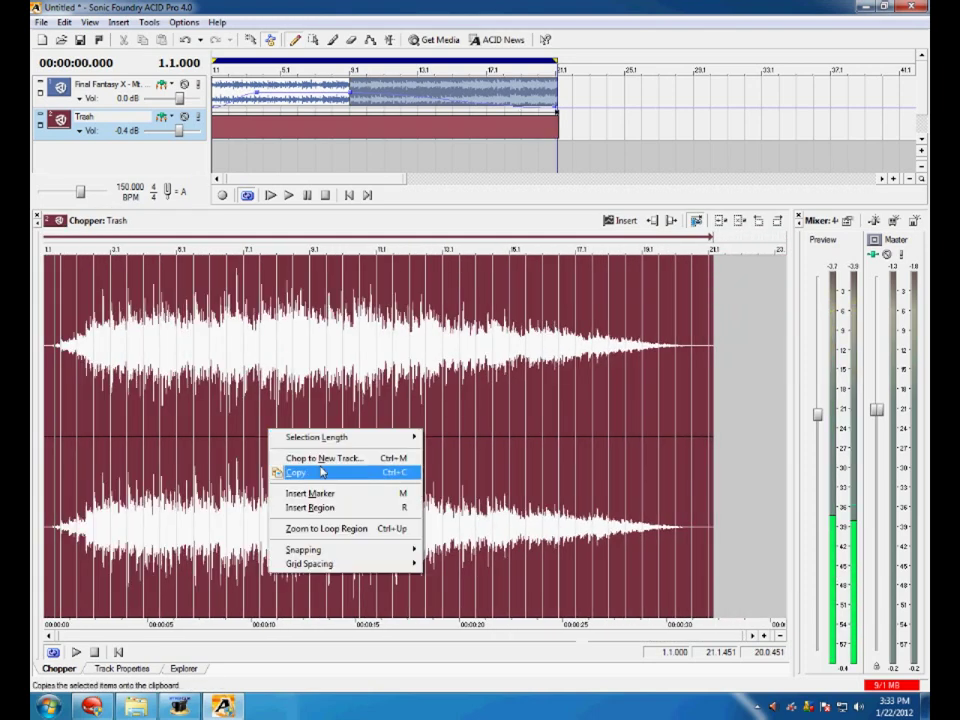
left_click(293, 469)
Paste the Trash clip on its track at bar 21.1, where Final Fantasy ends.
left_click_drag(521, 120, 557, 118)
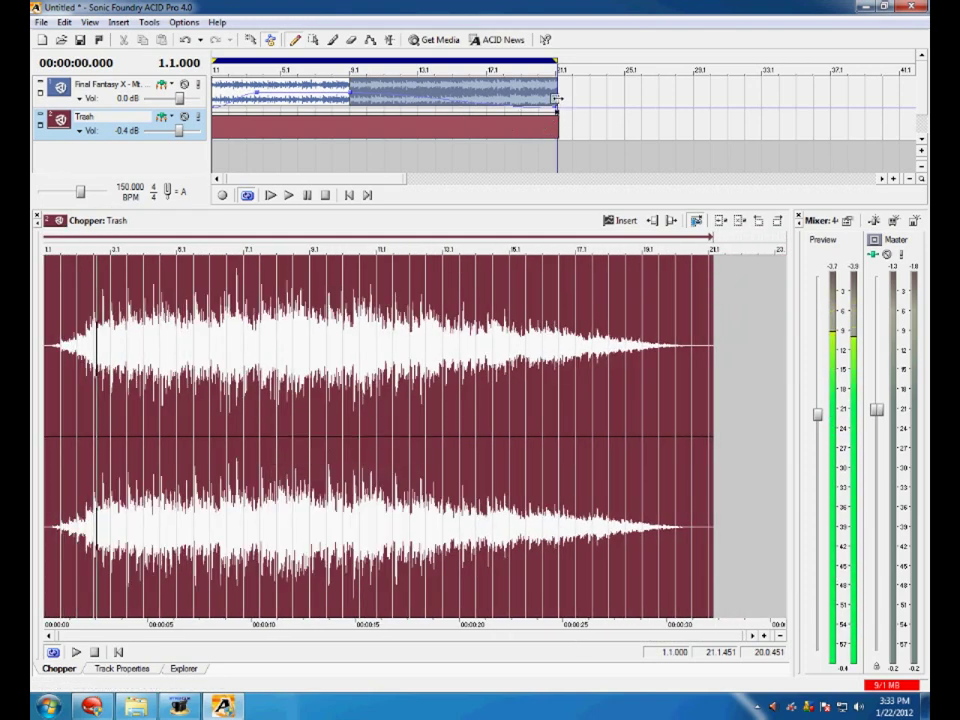
left_click(588, 95)
right_click(587, 130)
left_click(612, 146)
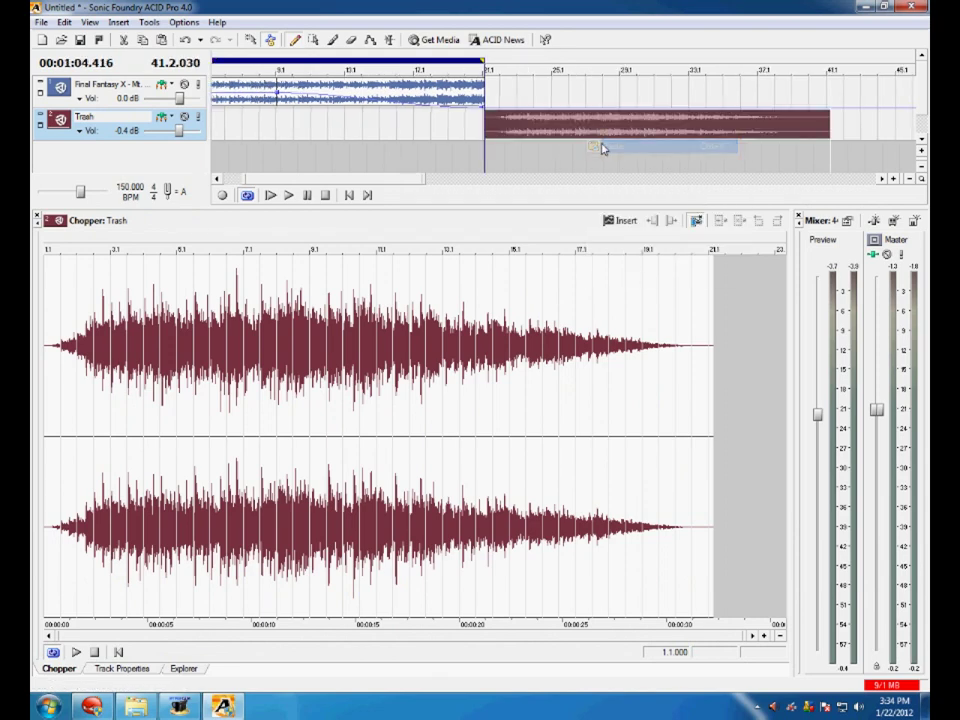
Close the browser and set the loop region to span the whole project.
left_click(505, 41)
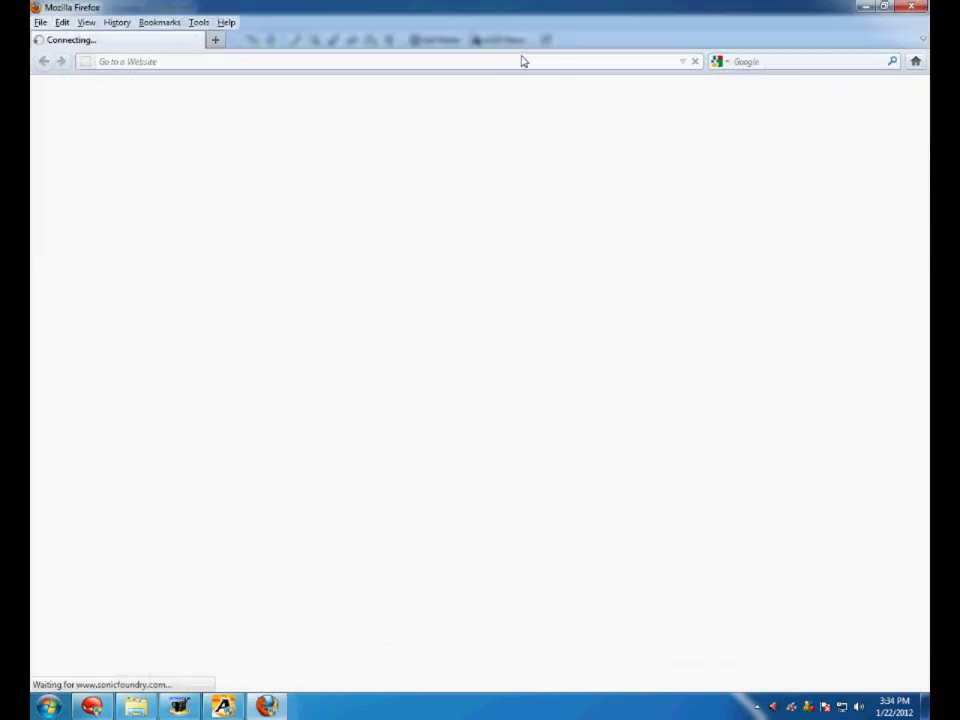
left_click(910, 9)
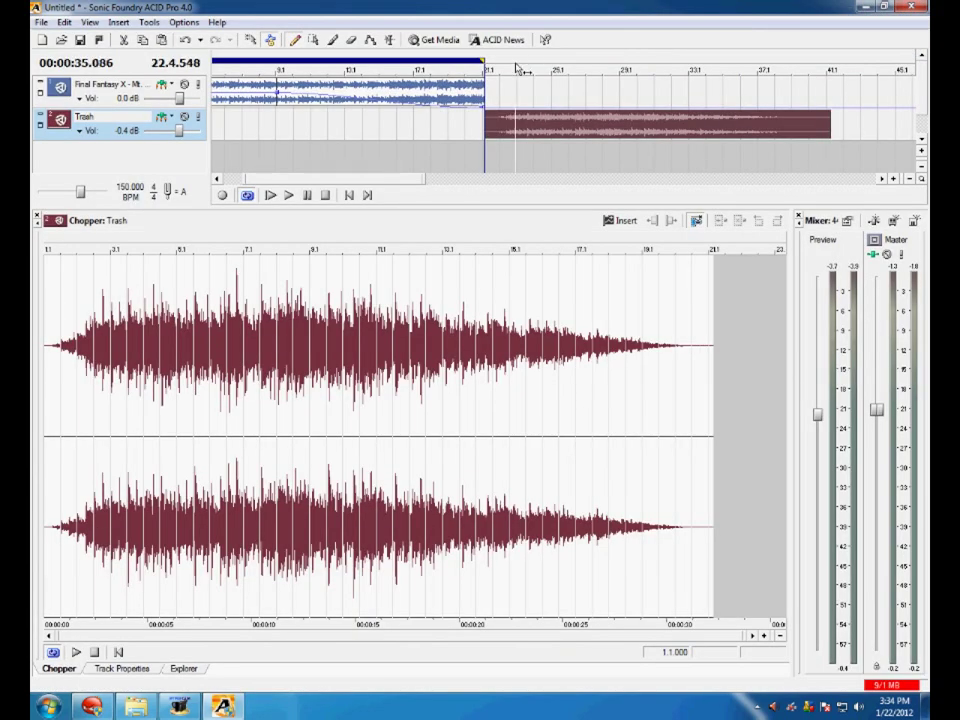
double_click(519, 60)
Play the project from the start with the Trash track volume at 0.0 dB.
left_click(269, 195)
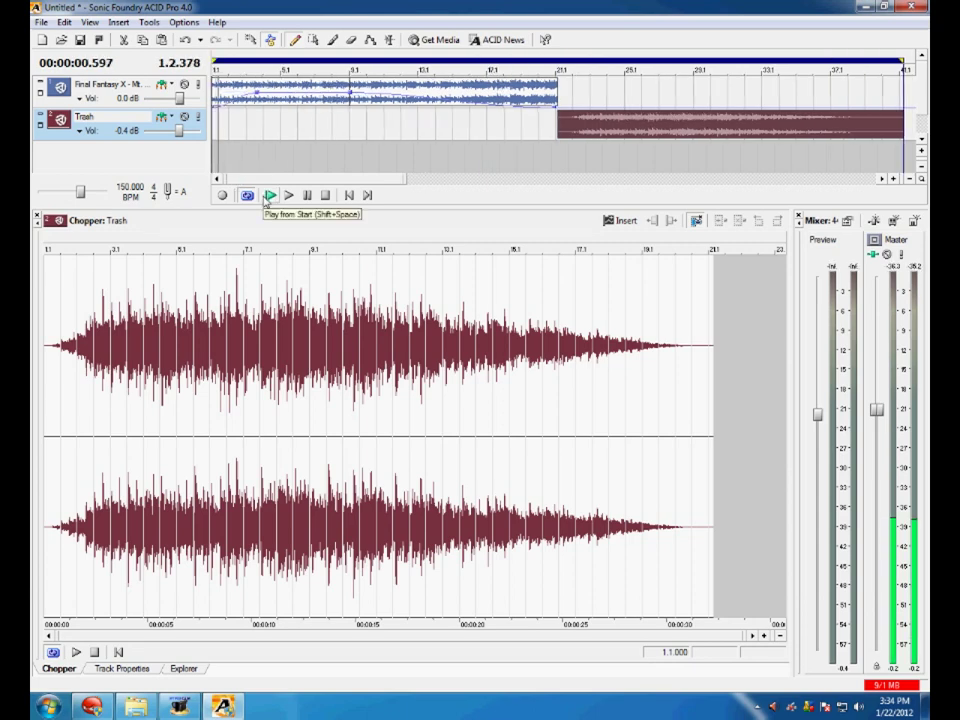
left_click_drag(181, 135, 182, 133)
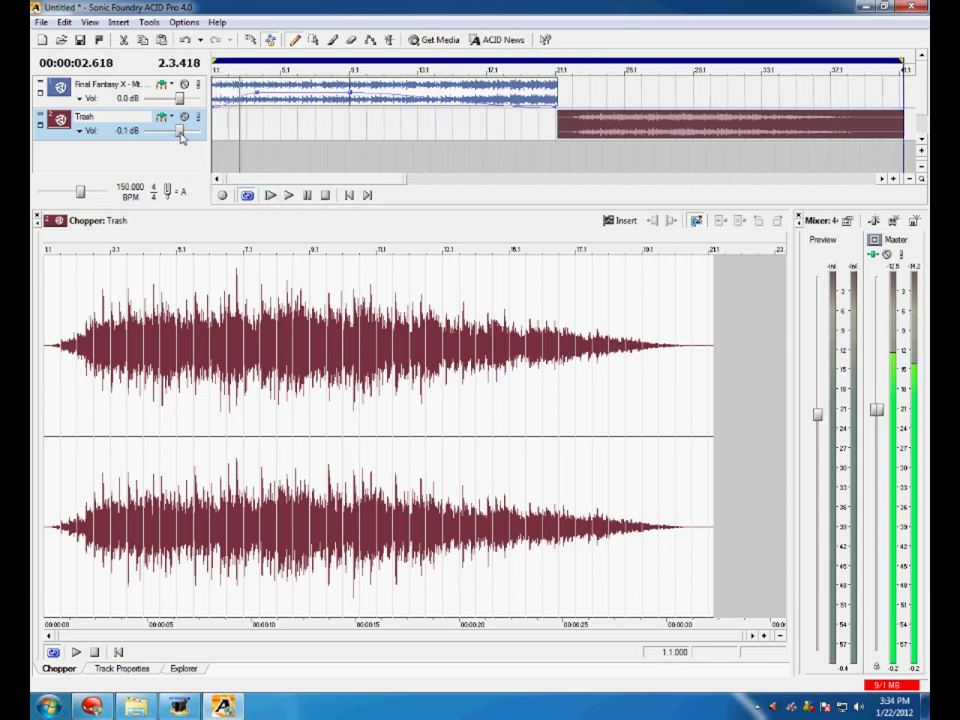
left_click(545, 124)
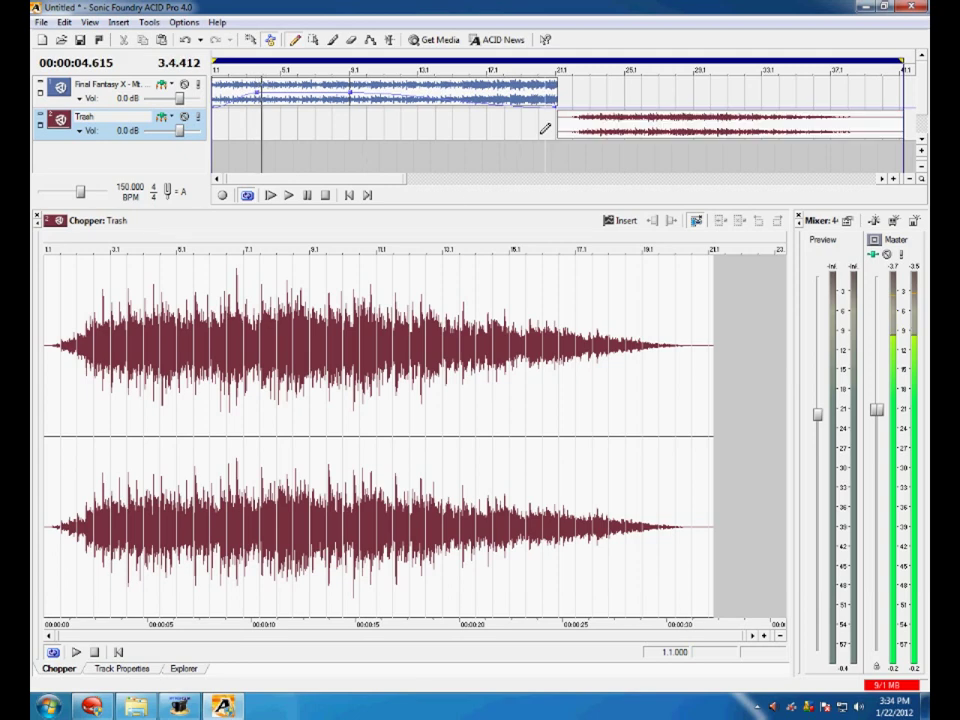
left_click(288, 195)
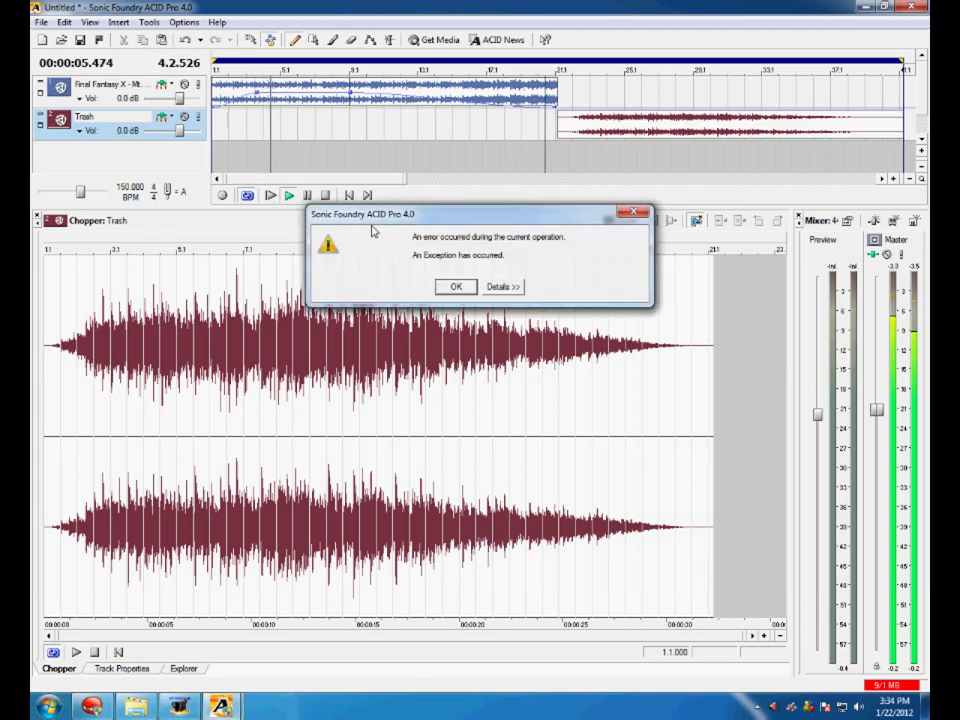